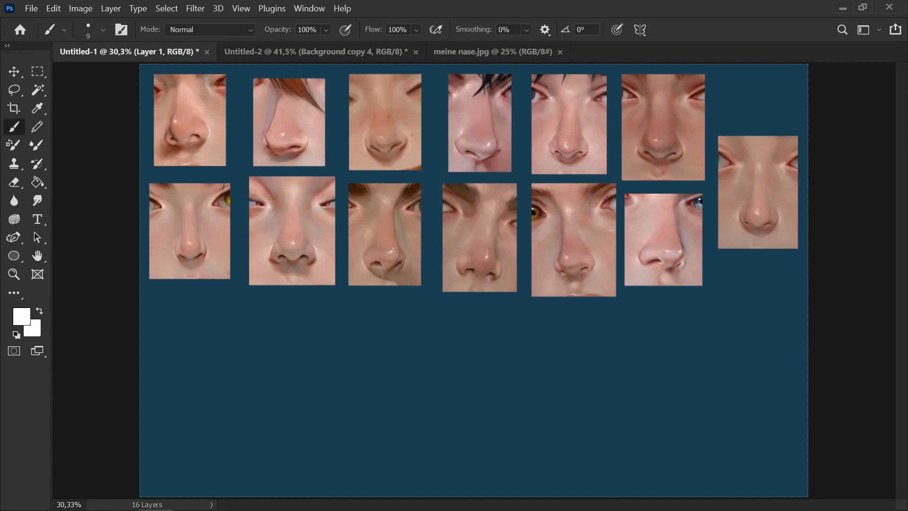
Step: Circle the nose tip on the first portrait of the top row in white on Layer 1
scroll(463, 283, "up", 3)
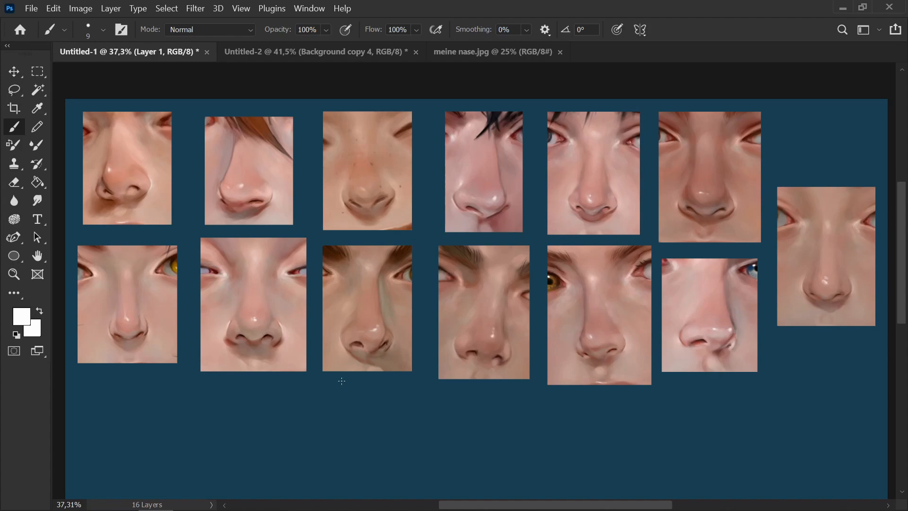
left_click_drag(589, 1, 765, 156)
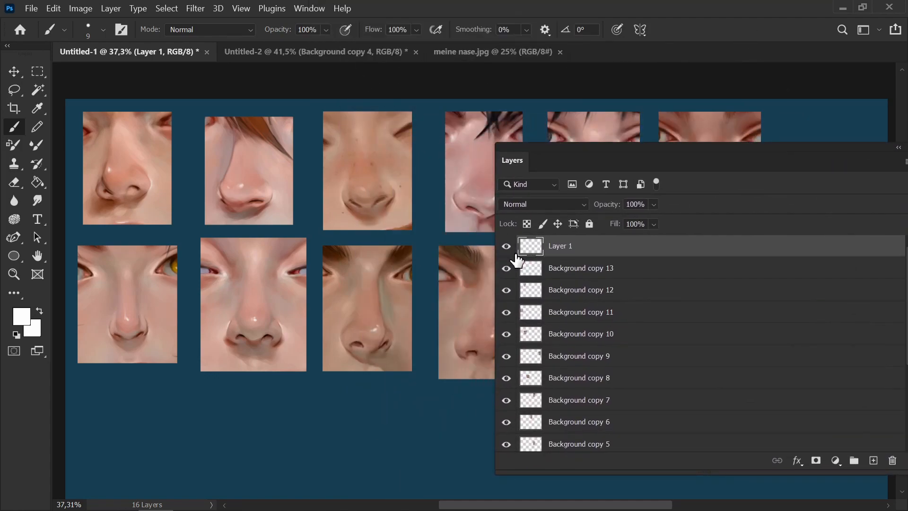
left_click_drag(651, 168, 630, 0)
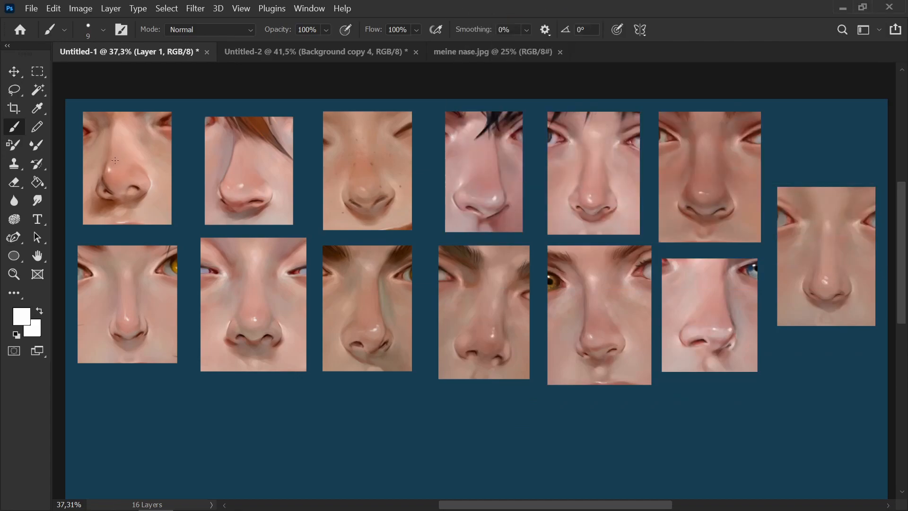
mouse_move(113, 161)
left_mouse_down()
mouse_move(106, 172)
mouse_move(107, 160)
left_mouse_up()
Step: Enlarge the brush to 35 px and circle the nose tips on the second, third and fourth top-row portraits
key("bracketright")
key("bracketright")
key("bracketright")
key("bracketright")
key("bracketright")
key("bracketright")
mouse_move(231, 181)
left_mouse_down()
mouse_move(222, 176)
mouse_move(234, 194)
mouse_move(243, 178)
mouse_move(229, 174)
left_mouse_up()
mouse_move(368, 182)
left_mouse_down()
mouse_move(361, 197)
mouse_move(374, 181)
mouse_move(363, 181)
left_mouse_up()
mouse_move(499, 187)
left_mouse_down()
mouse_move(482, 206)
mouse_move(508, 199)
mouse_move(501, 186)
left_mouse_up()
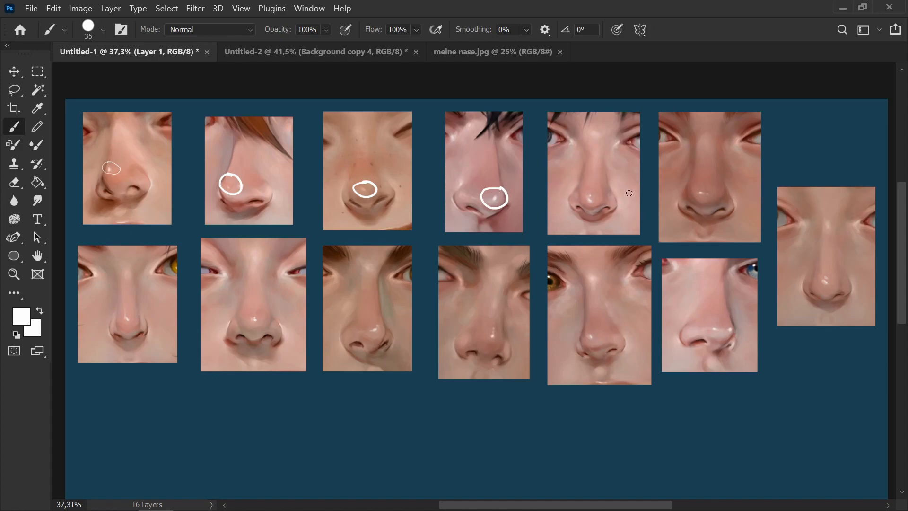
Step: Circle the nose tips on the fifth and sixth top-row portraits and on the separate portrait beside the rows
mouse_move(595, 188)
left_mouse_down()
mouse_move(586, 206)
mouse_move(593, 189)
left_mouse_up()
mouse_move(712, 186)
left_mouse_down()
mouse_move(693, 186)
mouse_move(701, 208)
mouse_move(710, 185)
left_mouse_up()
mouse_move(831, 268)
left_mouse_down()
mouse_move(817, 276)
mouse_move(840, 278)
mouse_move(831, 268)
left_mouse_up()
Step: Circle the nose tips on all six portraits of the second row
mouse_move(726, 322)
left_mouse_down()
mouse_move(714, 323)
mouse_move(735, 336)
mouse_move(722, 320)
left_mouse_up()
mouse_move(593, 324)
left_mouse_down()
mouse_move(587, 344)
mouse_move(599, 326)
left_mouse_up()
mouse_move(495, 325)
left_mouse_down()
mouse_move(483, 334)
mouse_move(497, 346)
mouse_move(493, 325)
left_mouse_up()
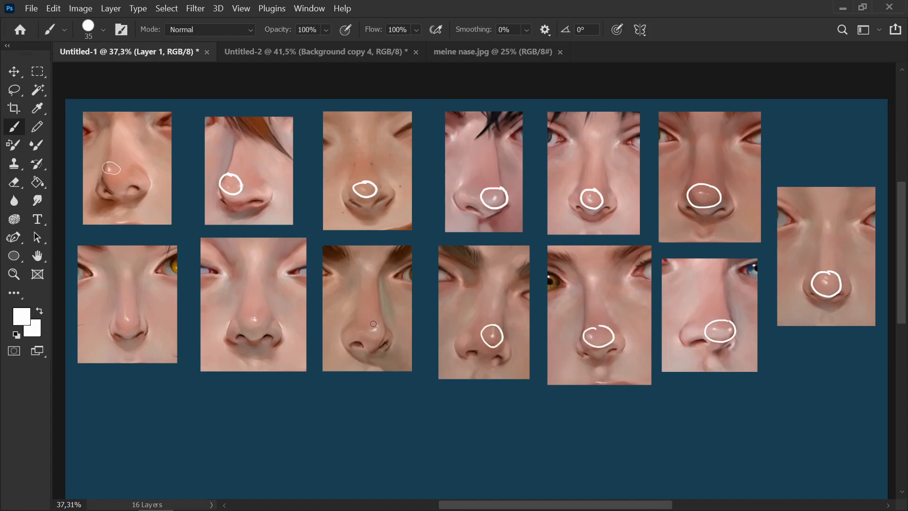
left_click_drag(378, 322, 373, 320)
mouse_move(252, 309)
left_mouse_down()
mouse_move(266, 324)
mouse_move(255, 308)
left_mouse_up()
mouse_move(127, 308)
left_mouse_down()
mouse_move(129, 326)
mouse_move(129, 307)
left_mouse_up()
Step: Outline the plane under the nose tip on the first two second-row portraits and the first four top-row portraits
mouse_move(255, 333)
left_mouse_down()
mouse_move(245, 338)
mouse_move(257, 331)
left_mouse_up()
mouse_move(121, 333)
left_mouse_down()
mouse_move(132, 340)
mouse_move(122, 332)
left_mouse_up()
mouse_move(108, 185)
left_mouse_down()
mouse_move(125, 187)
mouse_move(105, 183)
left_mouse_up()
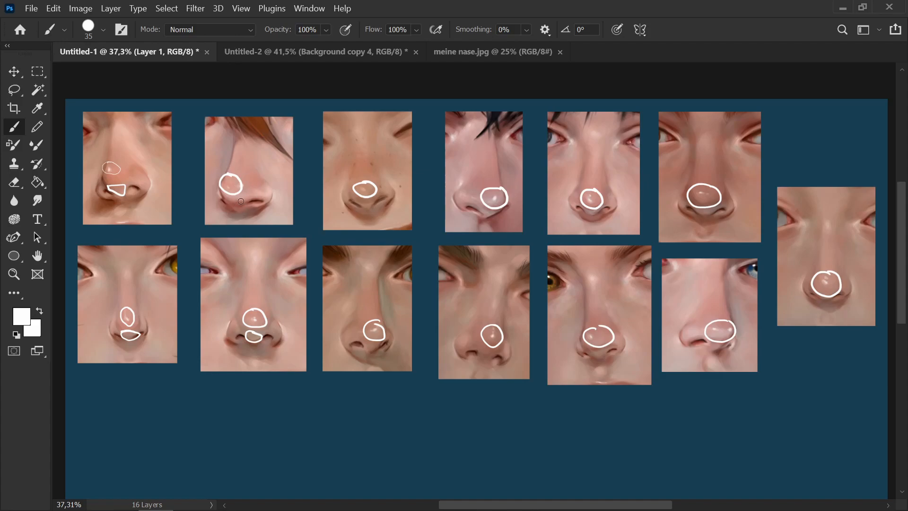
left_click_drag(238, 204, 232, 206)
mouse_move(361, 206)
left_mouse_down()
mouse_move(381, 207)
mouse_move(359, 206)
left_mouse_up()
mouse_move(487, 207)
left_mouse_down()
mouse_move(481, 214)
mouse_move(501, 209)
mouse_move(481, 209)
left_mouse_up()
Step: Outline the plane under the nose tip on the last two top-row portraits, the separate portrait and the remaining four second-row portraits
mouse_move(589, 213)
left_mouse_down()
mouse_move(598, 211)
mouse_move(585, 211)
left_mouse_up()
mouse_move(709, 212)
left_mouse_down()
mouse_move(691, 211)
mouse_move(713, 210)
mouse_move(702, 208)
left_mouse_up()
mouse_move(824, 300)
left_mouse_down()
mouse_move(833, 296)
mouse_move(820, 293)
left_mouse_up()
left_click_drag(712, 347, 715, 343)
mouse_move(590, 352)
left_mouse_down()
mouse_move(597, 358)
mouse_move(592, 351)
left_mouse_up()
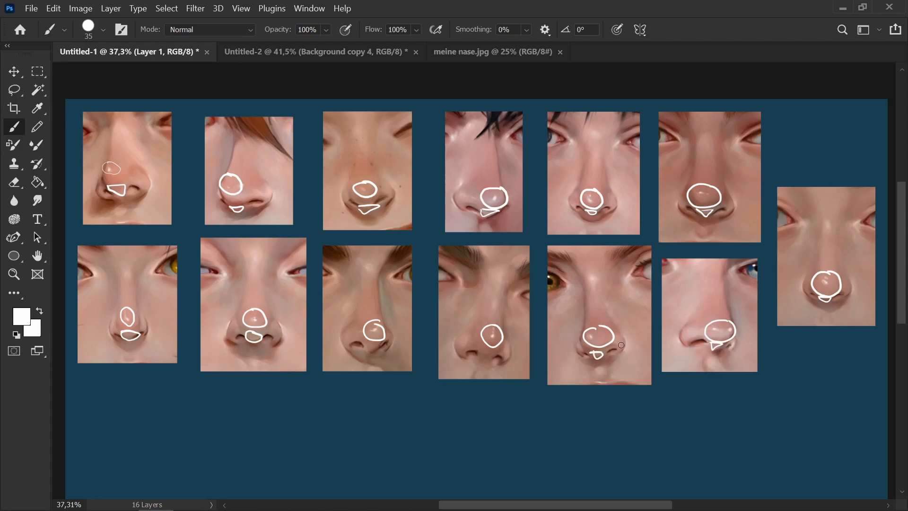
left_click_drag(482, 356, 482, 353)
left_click_drag(372, 352, 368, 347)
Step: Mark the highlights inside the tip circles of the sixth and second top-row noses and the fourth second-row nose
left_click_drag(697, 192, 713, 194)
left_click_drag(495, 329, 493, 334)
left_click(228, 186)
Step: Outline the visible nostril wings on the first three portraits of both the top and second rows
mouse_move(264, 185)
left_mouse_down()
mouse_move(255, 191)
mouse_move(269, 196)
mouse_move(266, 182)
left_mouse_up()
mouse_move(141, 174)
left_mouse_down()
mouse_move(138, 183)
mouse_move(142, 174)
left_mouse_up()
mouse_move(112, 320)
left_mouse_down()
mouse_move(114, 332)
mouse_move(113, 318)
mouse_move(141, 330)
mouse_move(144, 317)
left_mouse_up()
mouse_move(233, 321)
left_mouse_down()
mouse_move(229, 331)
mouse_move(235, 318)
left_mouse_up()
mouse_move(276, 316)
left_mouse_down()
mouse_move(281, 335)
mouse_move(274, 317)
left_mouse_up()
mouse_move(351, 183)
left_mouse_down()
mouse_move(344, 198)
mouse_move(347, 183)
mouse_move(387, 194)
mouse_move(391, 186)
left_mouse_up()
mouse_move(350, 327)
left_mouse_down()
mouse_move(343, 334)
mouse_move(389, 331)
left_mouse_up()
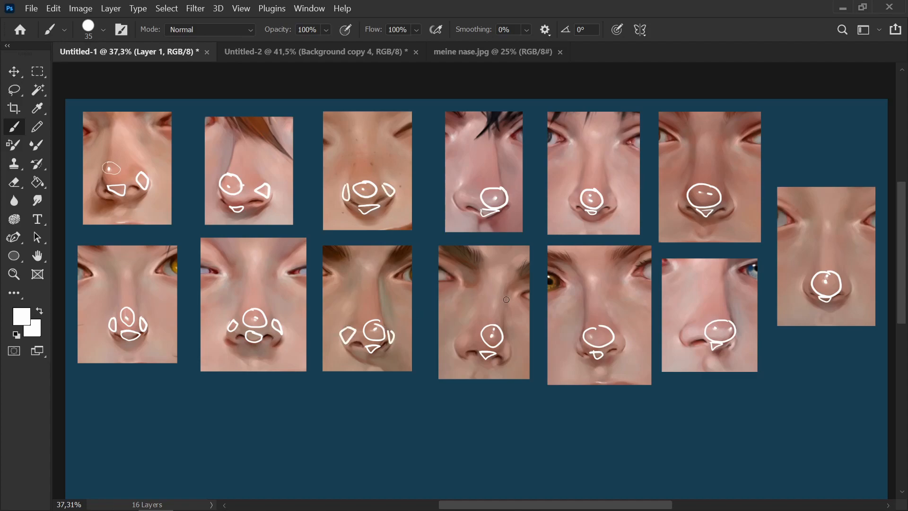
Step: Outline the visible nostril wings on the last three portraits of both rows and on the separate portrait
mouse_move(458, 186)
left_mouse_down()
mouse_move(468, 202)
mouse_move(458, 186)
left_mouse_up()
mouse_move(462, 330)
left_mouse_down()
mouse_move(461, 349)
mouse_move(463, 330)
mouse_move(511, 357)
mouse_move(507, 339)
left_mouse_up()
mouse_move(575, 191)
left_mouse_down()
mouse_move(572, 203)
mouse_move(578, 191)
mouse_move(617, 208)
mouse_move(613, 192)
left_mouse_up()
mouse_move(577, 338)
left_mouse_down()
mouse_move(577, 349)
mouse_move(577, 339)
mouse_move(617, 338)
mouse_move(623, 349)
mouse_move(621, 331)
left_mouse_up()
mouse_move(680, 198)
left_mouse_down()
mouse_move(680, 207)
mouse_move(683, 194)
mouse_move(732, 211)
mouse_move(729, 200)
left_mouse_up()
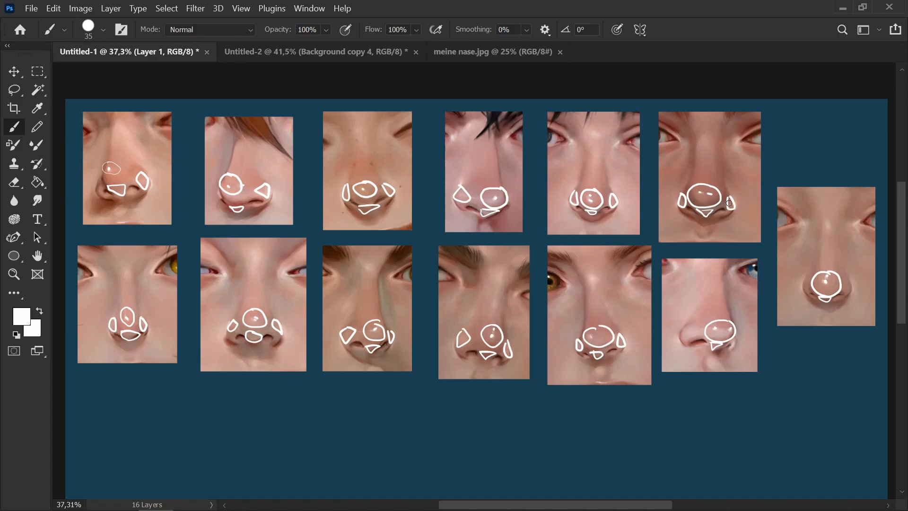
mouse_move(688, 323)
left_mouse_down()
mouse_move(701, 338)
mouse_move(685, 325)
left_mouse_up()
mouse_move(808, 279)
left_mouse_down()
mouse_move(801, 286)
mouse_move(846, 279)
left_mouse_up()
Step: Outline the front plane of the bridge on top-row noses one, three, four and six and second-row noses three, five and six
mouse_move(358, 151)
left_mouse_down()
mouse_move(368, 172)
mouse_move(358, 150)
left_mouse_up()
mouse_move(489, 147)
left_mouse_down()
mouse_move(497, 178)
mouse_move(490, 143)
left_mouse_up()
mouse_move(111, 141)
left_mouse_down()
mouse_move(109, 155)
mouse_move(110, 142)
left_mouse_up()
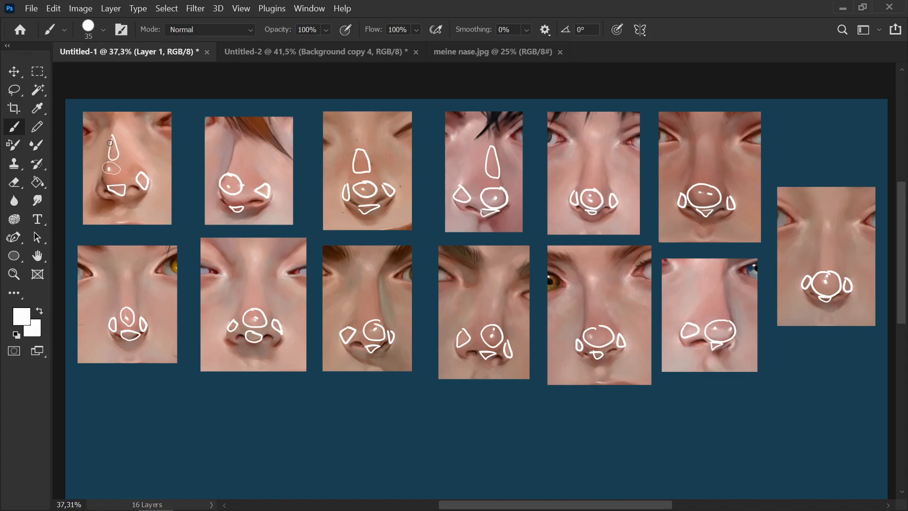
left_click_drag(373, 281, 371, 284)
mouse_move(592, 294)
left_mouse_down()
mouse_move(590, 324)
mouse_move(590, 290)
left_mouse_up()
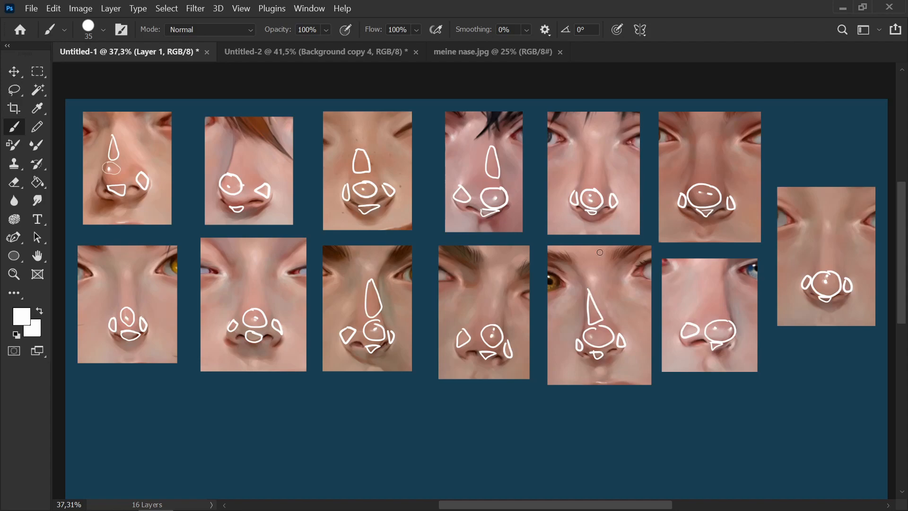
mouse_move(719, 285)
left_mouse_down()
mouse_move(715, 313)
mouse_move(726, 305)
mouse_move(719, 286)
left_mouse_up()
mouse_move(701, 156)
left_mouse_down()
mouse_move(698, 179)
mouse_move(714, 169)
mouse_move(701, 156)
left_mouse_up()
Step: Outline both side planes of the bridge on top-row noses three, five and six and the first two second-row noses
mouse_move(719, 157)
left_mouse_down()
mouse_move(724, 182)
mouse_move(722, 149)
mouse_move(693, 177)
mouse_move(691, 153)
left_mouse_up()
mouse_move(585, 161)
left_mouse_down()
mouse_move(584, 189)
mouse_move(580, 155)
mouse_move(610, 186)
mouse_move(603, 156)
left_mouse_up()
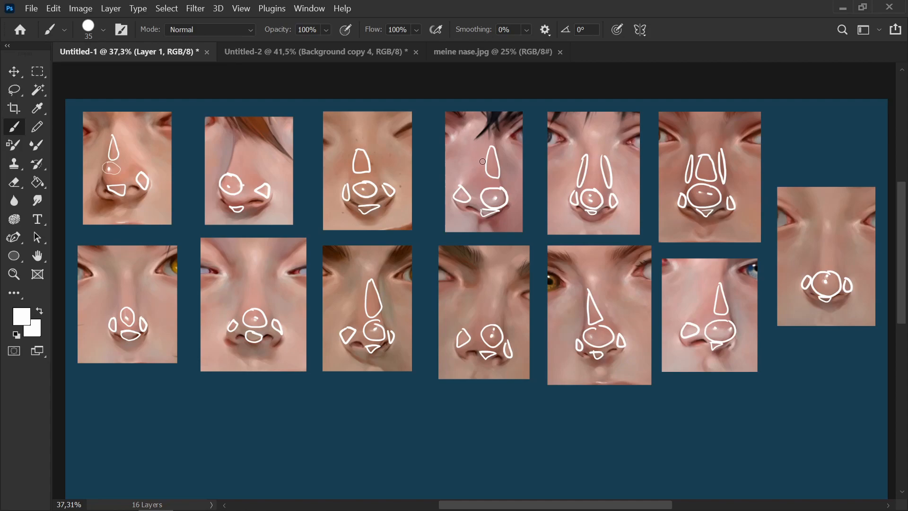
mouse_move(374, 154)
left_mouse_down()
mouse_move(352, 172)
mouse_move(351, 153)
left_mouse_up()
mouse_move(119, 274)
left_mouse_down()
mouse_move(138, 304)
mouse_move(137, 274)
left_mouse_up()
mouse_move(244, 274)
left_mouse_down()
mouse_move(242, 307)
mouse_move(245, 276)
mouse_move(268, 307)
left_mouse_up()
left_click_drag(267, 306, 266, 277)
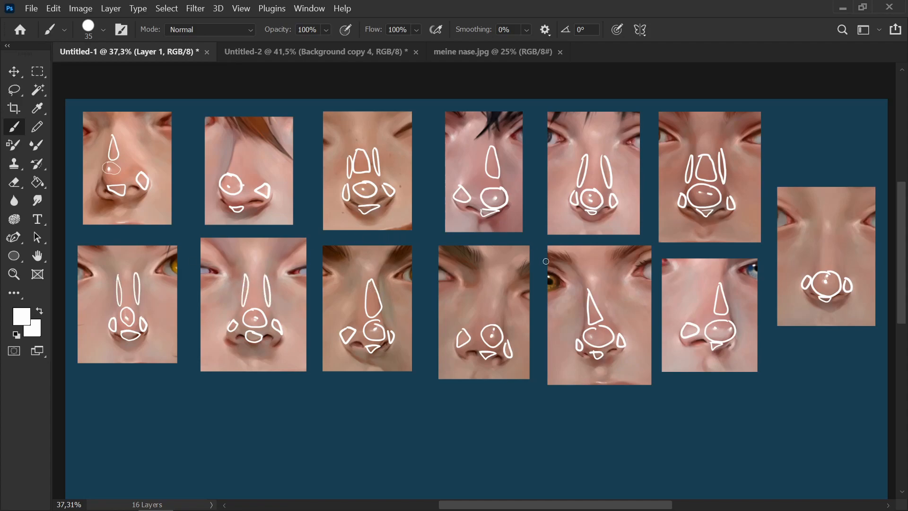
Step: Outline the bridge's side planes on the last three second-row noses, the separate portrait and the fourth top-row nose
mouse_move(506, 296)
left_mouse_down()
mouse_move(501, 323)
mouse_move(507, 295)
left_mouse_up()
left_click_drag(728, 284, 739, 329)
left_click_drag(587, 290, 581, 326)
mouse_move(818, 232)
left_mouse_down()
mouse_move(819, 261)
mouse_move(821, 232)
mouse_move(838, 235)
left_mouse_up()
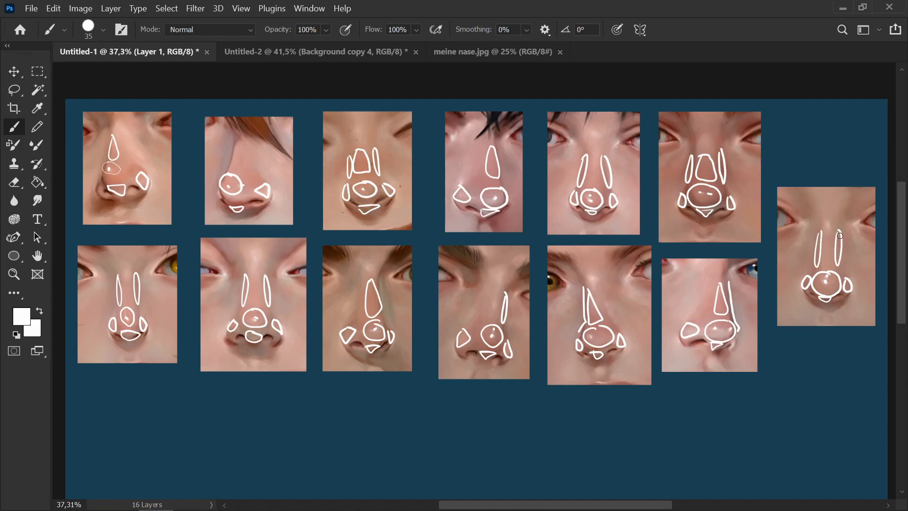
mouse_move(498, 147)
left_mouse_down()
mouse_move(508, 190)
mouse_move(503, 158)
left_mouse_up()
Step: Outline the plane between the eyes at the nose root on portraits one and three of the top row and the first three of the second row
mouse_move(126, 265)
left_mouse_down()
mouse_move(127, 278)
mouse_move(134, 270)
mouse_move(126, 264)
left_mouse_up()
left_click_drag(113, 121, 114, 119)
mouse_move(251, 253)
left_mouse_down()
mouse_move(261, 268)
mouse_move(253, 251)
left_mouse_up()
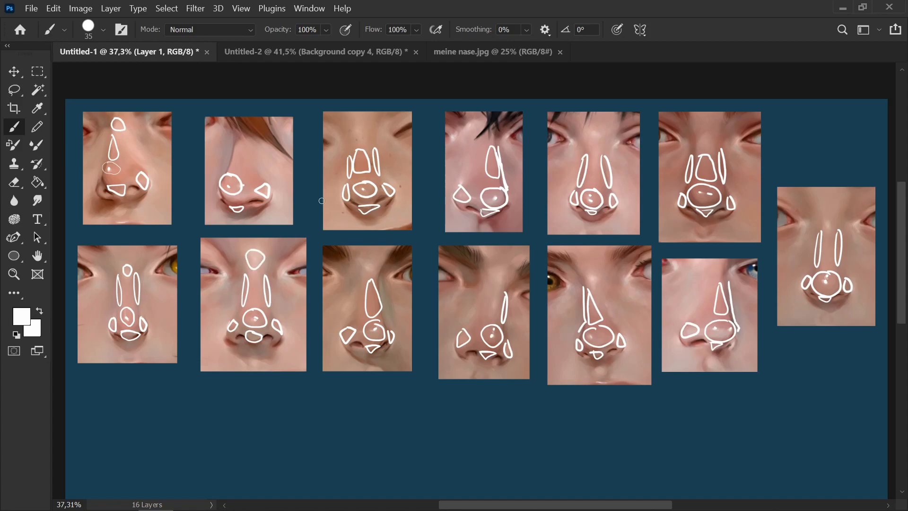
mouse_move(357, 133)
left_mouse_down()
mouse_move(365, 124)
mouse_move(363, 136)
left_mouse_up()
mouse_move(370, 261)
left_mouse_down()
mouse_move(365, 275)
mouse_move(372, 262)
left_mouse_up()
Step: Outline the nose-root plane on second-row portraits four and five, top-row portraits five and six and the separate portrait
left_click_drag(497, 268, 501, 268)
mouse_move(593, 125)
left_mouse_down()
mouse_move(604, 138)
mouse_move(596, 131)
left_mouse_up()
left_click_drag(588, 277, 590, 274)
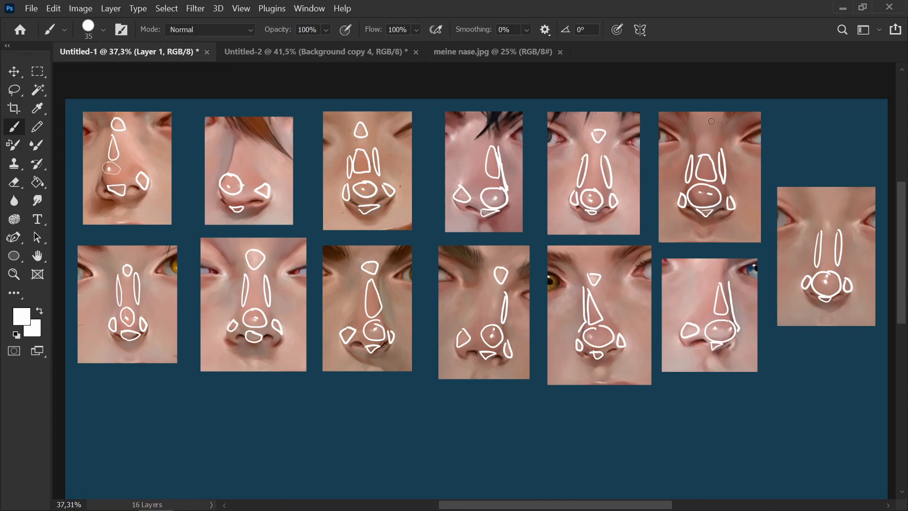
mouse_move(826, 220)
left_mouse_down()
mouse_move(829, 230)
mouse_move(831, 211)
left_mouse_up()
mouse_move(704, 129)
left_mouse_down()
mouse_move(699, 141)
mouse_move(705, 131)
left_mouse_up()
Step: Draw light-direction arrows and cast-shadow outlines under the nose on the first two top-row portraits and the first second-row portrait
mouse_move(96, 198)
left_mouse_down()
mouse_move(91, 213)
mouse_move(102, 214)
left_mouse_up()
left_click_drag(173, 147, 151, 174)
mouse_move(94, 203)
left_mouse_down()
mouse_move(90, 217)
mouse_move(140, 197)
left_mouse_up()
mouse_move(96, 197)
left_mouse_down()
mouse_move(119, 207)
mouse_move(143, 197)
left_mouse_up()
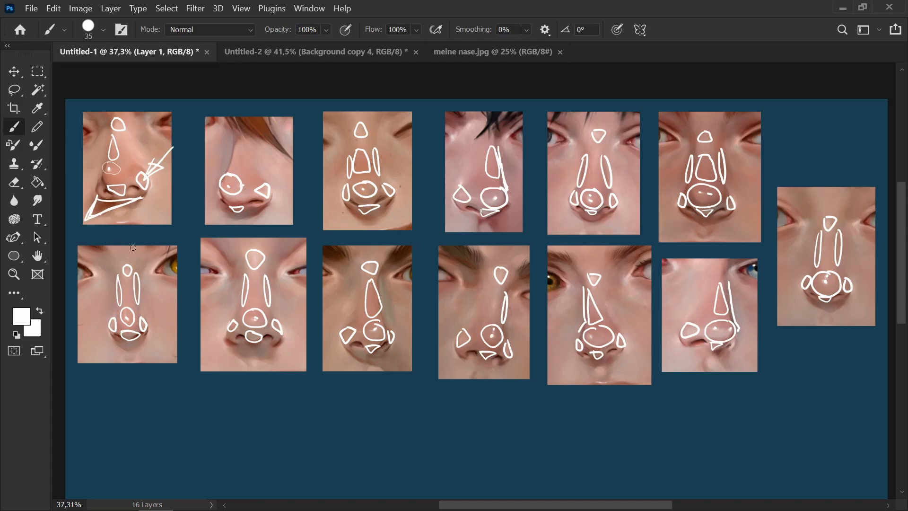
mouse_move(151, 268)
left_mouse_down()
mouse_move(153, 316)
mouse_move(150, 308)
mouse_move(119, 346)
mouse_move(144, 337)
left_mouse_up()
mouse_move(268, 150)
left_mouse_down()
mouse_move(258, 182)
mouse_move(265, 175)
left_mouse_up()
mouse_move(232, 213)
left_mouse_down()
mouse_move(233, 222)
mouse_move(268, 204)
left_mouse_up()
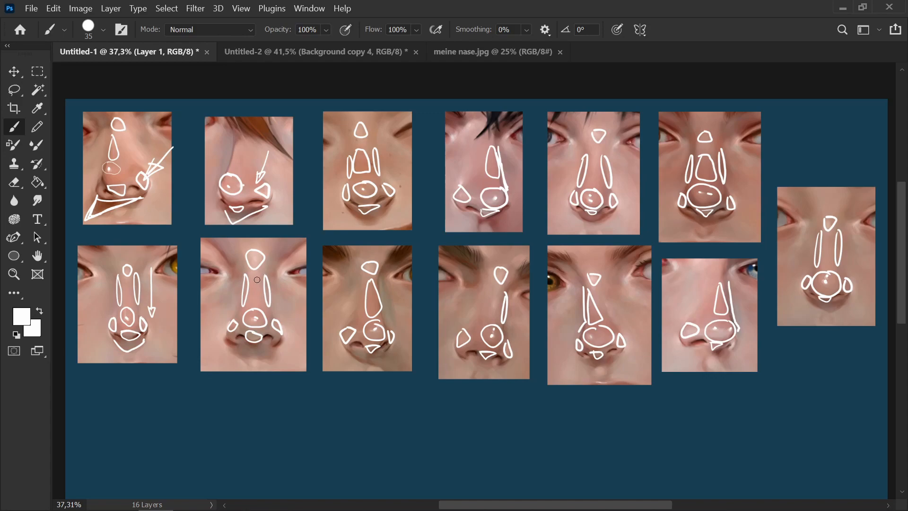
Step: Add light arrows and cast-shadow outlines to the second and third second-row noses, and outline the shadow under the third top-row nose
mouse_move(258, 257)
left_mouse_down()
mouse_move(256, 317)
mouse_move(261, 309)
left_mouse_up()
mouse_move(233, 348)
left_mouse_down()
mouse_move(237, 355)
mouse_move(258, 345)
left_mouse_up()
mouse_move(349, 208)
left_mouse_down()
mouse_move(381, 217)
mouse_move(375, 214)
left_mouse_up()
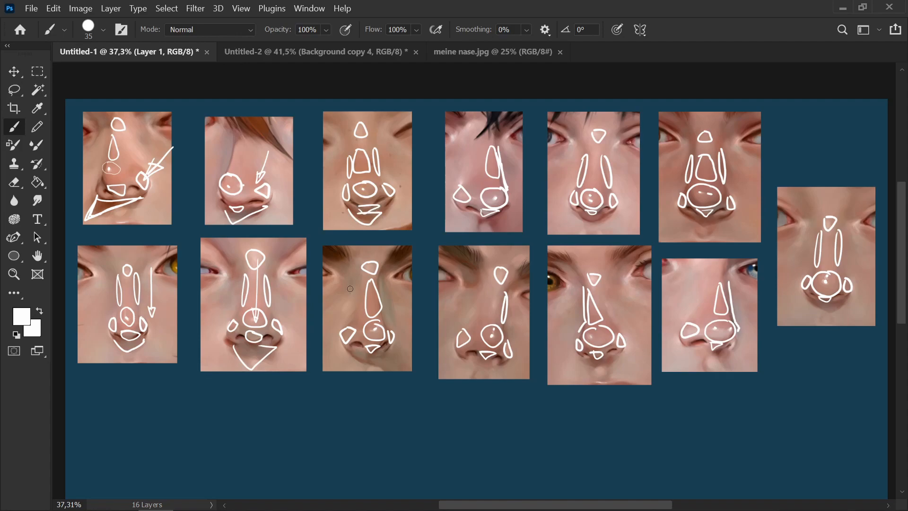
left_click_drag(337, 267, 367, 318)
mouse_move(350, 354)
left_mouse_down()
mouse_move(401, 372)
mouse_move(392, 347)
left_mouse_up()
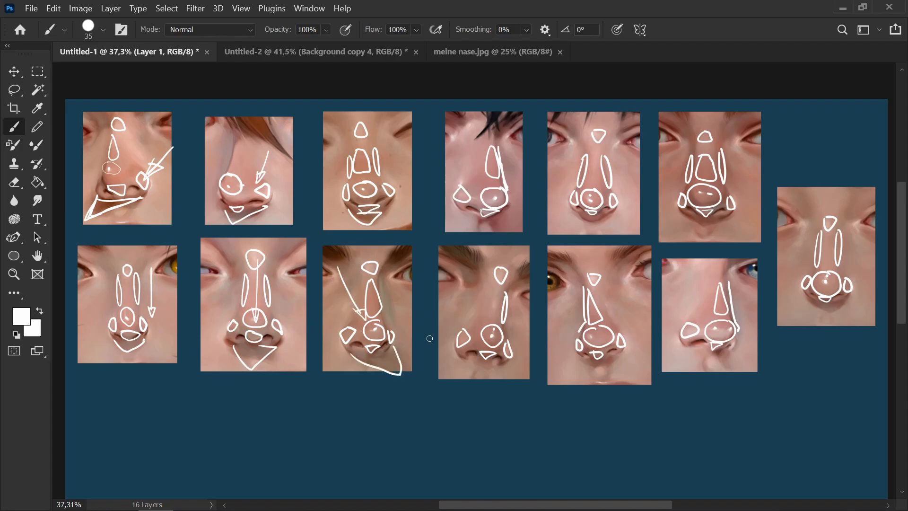
Step: Mark light direction and cast shadow on top-row noses four to six, the sixth second-row nose and the separate portrait; outline the fifth second-row nose's shadow
mouse_move(463, 143)
left_mouse_down()
mouse_move(497, 207)
mouse_move(489, 226)
mouse_move(511, 239)
mouse_move(513, 206)
left_mouse_up()
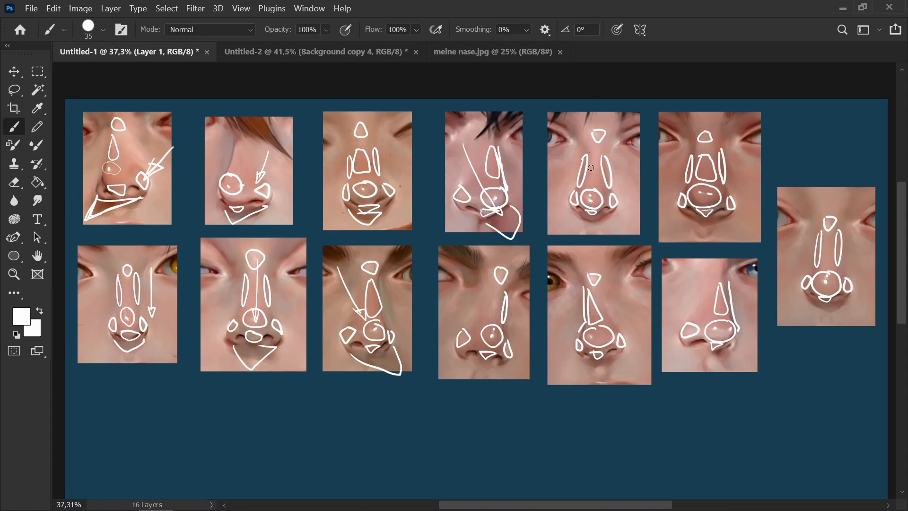
mouse_move(596, 157)
left_mouse_down()
mouse_move(599, 198)
mouse_move(587, 226)
mouse_move(608, 215)
left_mouse_up()
mouse_move(589, 356)
left_mouse_down()
mouse_move(595, 366)
mouse_move(619, 356)
left_mouse_up()
mouse_move(691, 280)
left_mouse_down()
mouse_move(728, 353)
mouse_move(737, 347)
mouse_move(721, 357)
mouse_move(740, 347)
left_mouse_up()
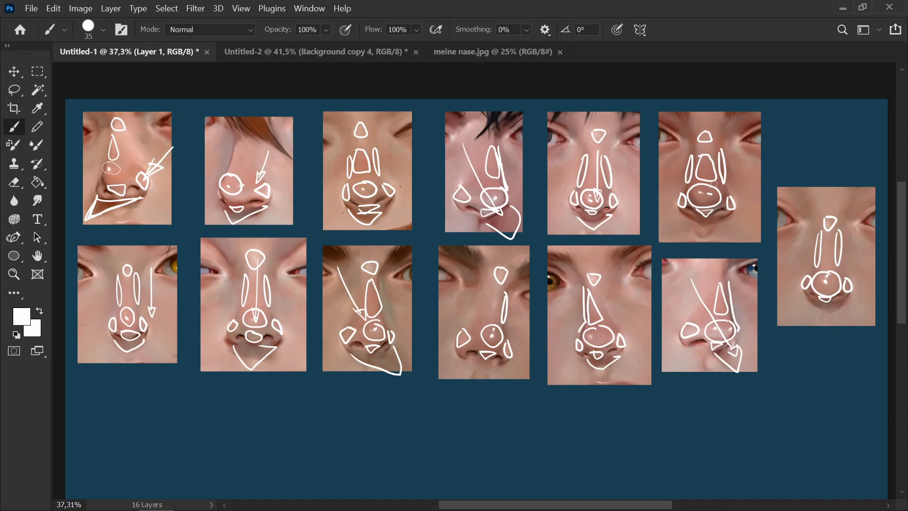
mouse_move(708, 136)
left_mouse_down()
mouse_move(709, 195)
mouse_move(714, 189)
mouse_move(720, 218)
left_mouse_up()
mouse_move(837, 200)
left_mouse_down()
mouse_move(838, 305)
mouse_move(842, 297)
left_mouse_up()
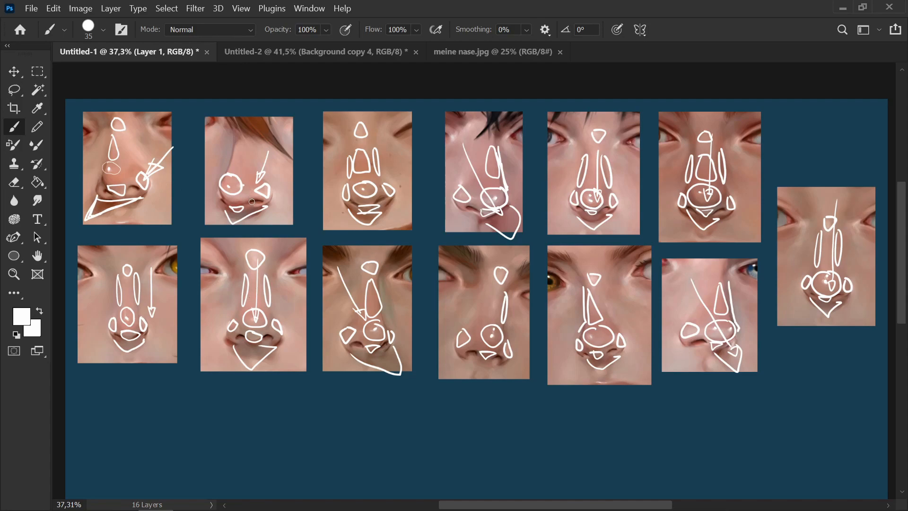
Step: Draw arrows pointing at the nostrils of the second and third top-row noses, reducing the brush to 9 px for the latter
scroll(203, 218, "up", 5)
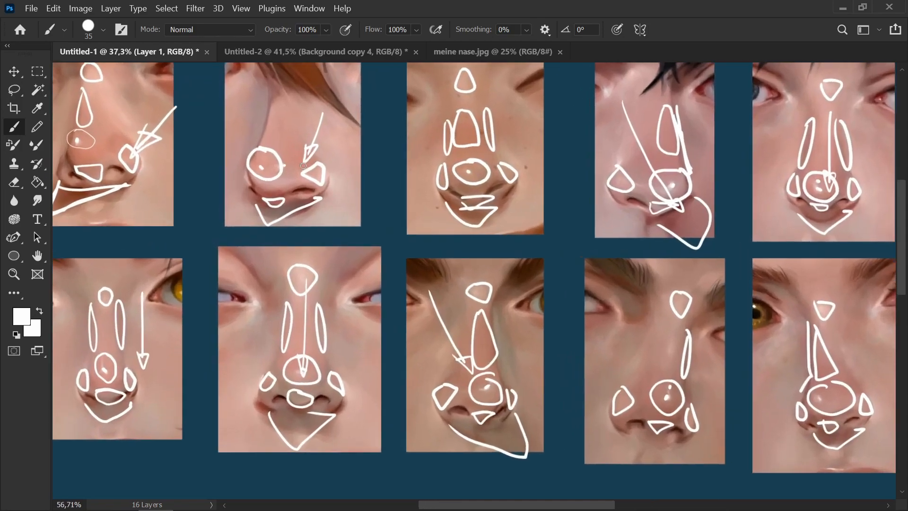
mouse_move(305, 195)
left_mouse_down()
mouse_move(320, 217)
mouse_move(317, 191)
left_mouse_up()
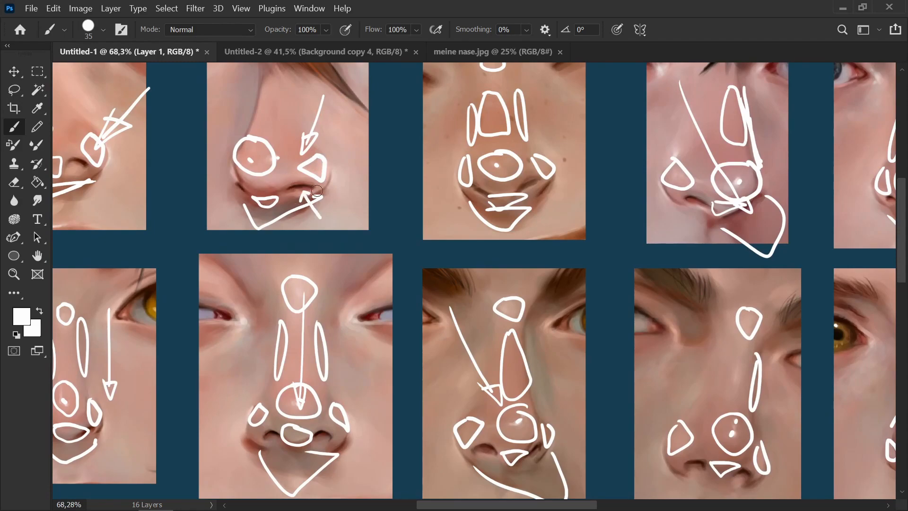
key("bracketleft")
key("bracketleft")
key("bracketleft")
key("bracketleft")
scroll(390, 252, "down", 1)
mouse_move(483, 167)
left_mouse_down()
mouse_move(494, 184)
mouse_move(484, 168)
left_mouse_up()
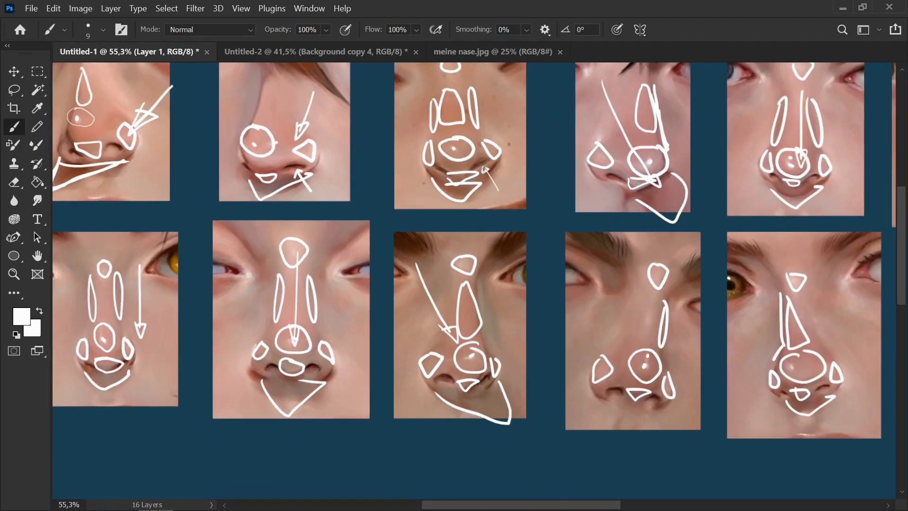
Step: Draw thin arrows pointing at the nostrils of second-row noses two to five and top-row noses one, four and five
mouse_move(441, 381)
left_mouse_down()
mouse_move(428, 412)
mouse_move(439, 384)
left_mouse_up()
mouse_move(619, 185)
left_mouse_down()
mouse_move(605, 200)
mouse_move(622, 181)
left_mouse_up()
mouse_move(616, 398)
left_mouse_down()
mouse_move(600, 427)
mouse_move(619, 400)
left_mouse_up()
mouse_move(780, 403)
left_mouse_down()
mouse_move(766, 428)
mouse_move(779, 396)
left_mouse_up()
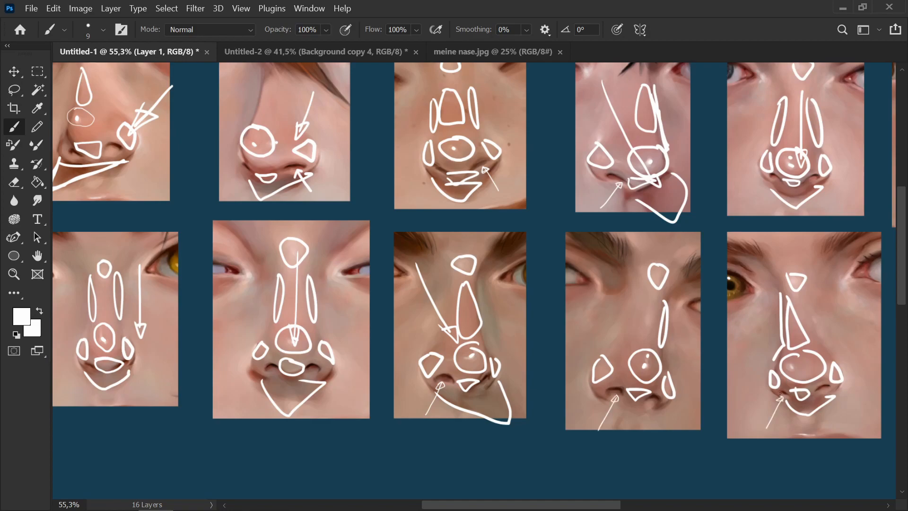
mouse_move(821, 182)
left_mouse_down()
mouse_move(839, 209)
mouse_move(819, 180)
left_mouse_up()
mouse_move(118, 152)
left_mouse_down()
mouse_move(127, 175)
mouse_move(120, 153)
left_mouse_up()
mouse_move(320, 383)
left_mouse_down()
mouse_move(339, 416)
mouse_move(316, 375)
left_mouse_up()
Step: Circle the nose root on the first, second, fourth and fifth photo references in the third row
scroll(329, 373, "down", 3)
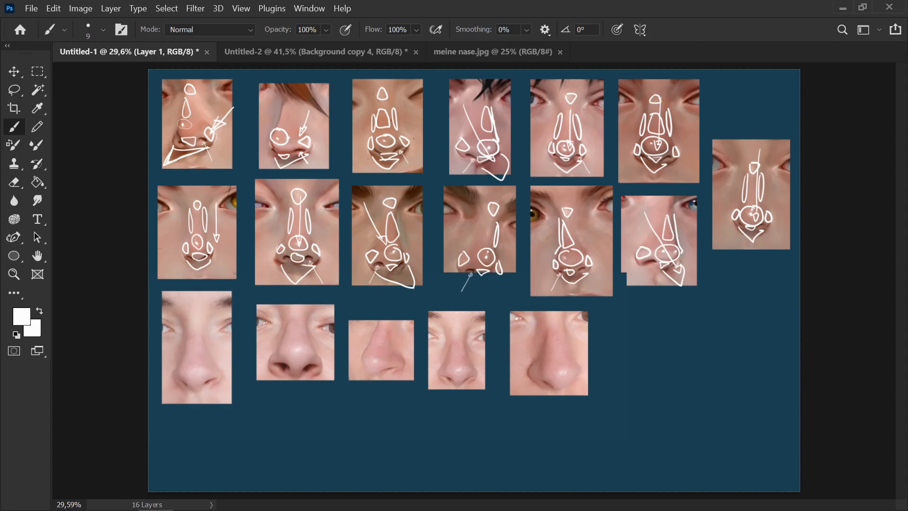
scroll(474, 174, "up", 1)
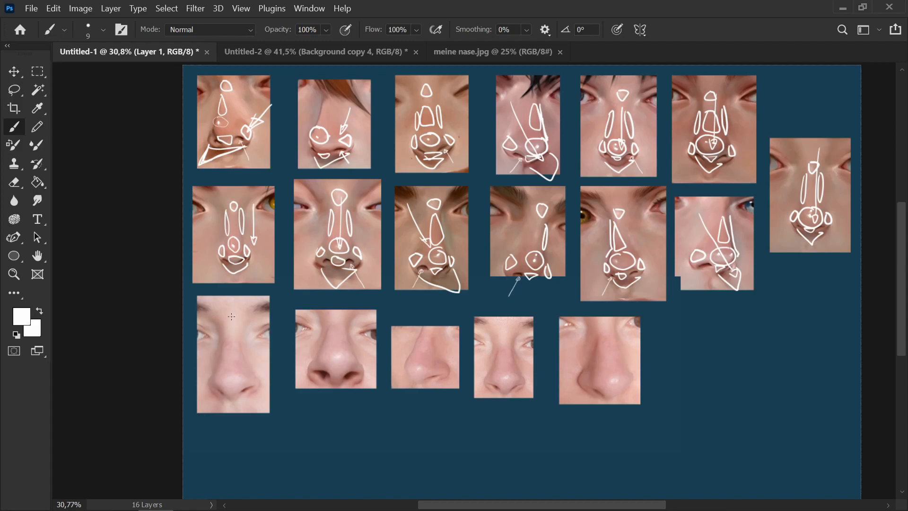
mouse_move(335, 324)
left_mouse_down()
mouse_move(338, 312)
mouse_move(336, 323)
left_mouse_up()
mouse_move(504, 333)
left_mouse_down()
mouse_move(497, 338)
mouse_move(505, 329)
left_mouse_up()
mouse_move(606, 316)
left_mouse_down()
mouse_move(601, 322)
mouse_move(606, 315)
left_mouse_up()
Step: Enlarge the brush to 30 px and outline the front plane of the bridge on all five photo references
key("bracketright")
key("bracketright")
key("bracketright")
key("bracketright")
key("bracketright")
mouse_move(603, 329)
left_mouse_down()
mouse_move(603, 345)
mouse_move(617, 354)
mouse_move(607, 334)
left_mouse_up()
left_click_drag(229, 344, 231, 345)
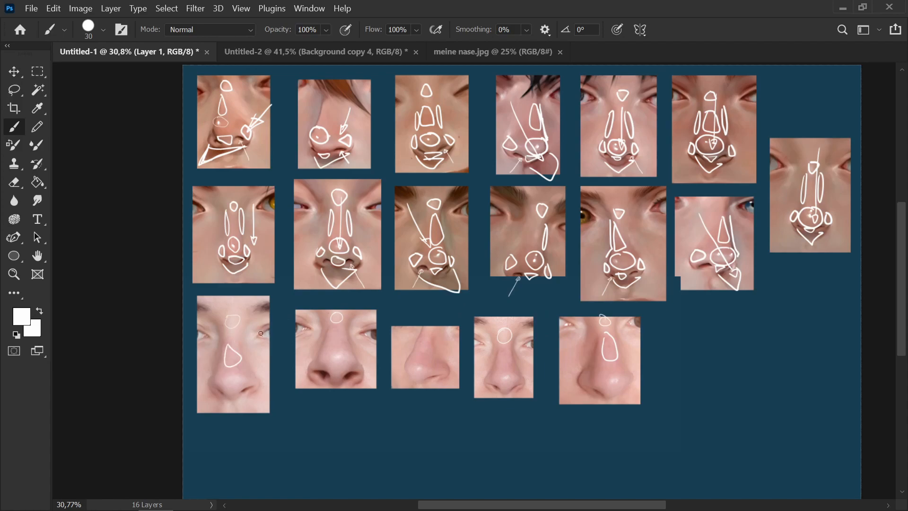
mouse_move(334, 330)
left_mouse_down()
mouse_move(344, 339)
mouse_move(335, 328)
left_mouse_up()
mouse_move(424, 328)
left_mouse_down()
mouse_move(423, 350)
mouse_move(426, 330)
left_mouse_up()
left_click_drag(505, 346, 504, 345)
Step: Outline the nose-tip plane on all five photo references in the third row
mouse_move(232, 376)
left_mouse_down()
mouse_move(239, 378)
mouse_move(231, 374)
left_mouse_up()
mouse_move(337, 351)
left_mouse_down()
mouse_move(330, 359)
mouse_move(339, 352)
left_mouse_up()
mouse_move(415, 362)
left_mouse_down()
mouse_move(411, 373)
mouse_move(416, 362)
left_mouse_up()
mouse_move(505, 374)
left_mouse_down()
mouse_move(515, 378)
mouse_move(504, 373)
left_mouse_up()
mouse_move(610, 374)
left_mouse_down()
mouse_move(607, 384)
mouse_move(617, 369)
left_mouse_up()
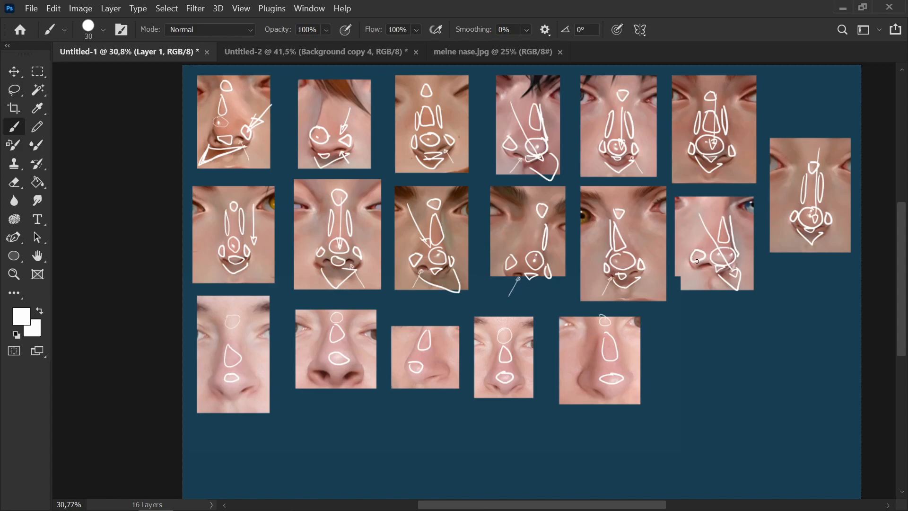
Step: Outline the nostril wings on the photo references, covering both wings on the fourth and fifth and one on each of the others
mouse_move(587, 368)
left_mouse_down()
mouse_move(584, 383)
mouse_move(588, 371)
mouse_move(630, 372)
left_mouse_up()
scroll(503, 334, "up", 3)
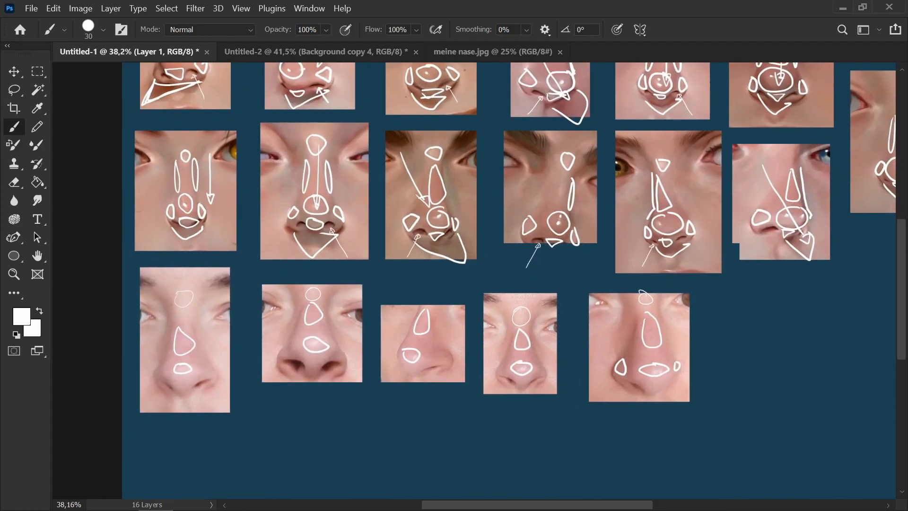
mouse_move(210, 366)
left_mouse_down()
mouse_move(211, 376)
mouse_move(212, 367)
left_mouse_up()
left_click_drag(284, 346, 284, 346)
left_click_drag(443, 356, 446, 355)
left_click_drag(541, 368, 499, 367)
Step: Outline the plane under the nose tip on the fifth, fourth, second and first photo references
mouse_move(648, 387)
left_mouse_down()
mouse_move(667, 383)
mouse_move(648, 386)
left_mouse_up()
mouse_move(515, 380)
left_mouse_down()
mouse_move(526, 383)
mouse_move(515, 384)
left_mouse_up()
mouse_move(314, 360)
left_mouse_down()
mouse_move(323, 358)
mouse_move(307, 359)
left_mouse_up()
mouse_move(173, 386)
left_mouse_down()
mouse_move(189, 392)
mouse_move(176, 387)
left_mouse_up()
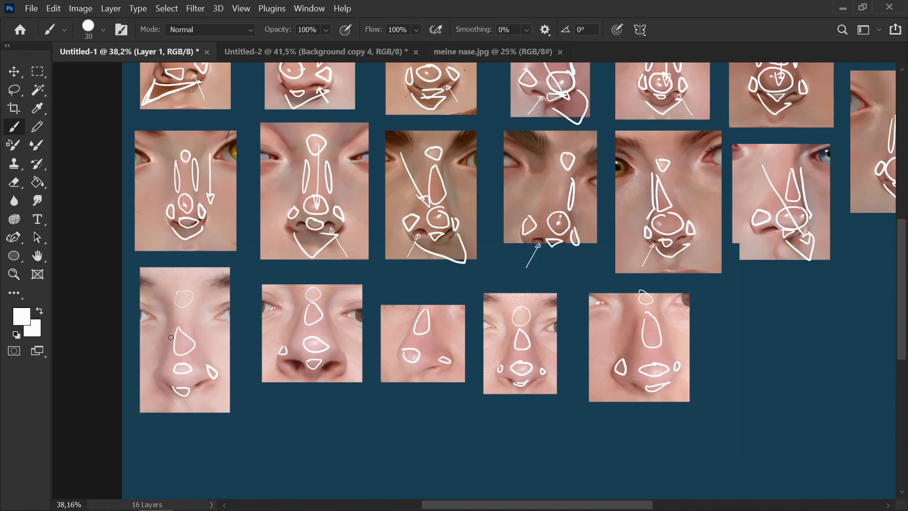
Step: Outline the side planes of the nose bridge on the first, second, fourth and fifth photo references in the third row
mouse_move(168, 329)
left_mouse_down()
mouse_move(166, 356)
mouse_move(172, 331)
left_mouse_up()
mouse_move(302, 310)
left_mouse_down()
mouse_move(293, 339)
mouse_move(301, 316)
mouse_move(327, 317)
mouse_move(332, 337)
mouse_move(329, 308)
left_mouse_up()
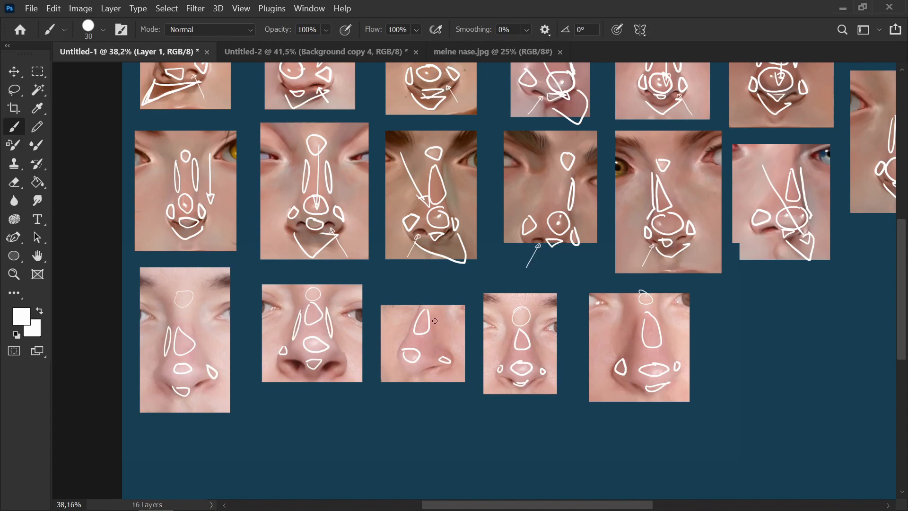
mouse_move(513, 332)
left_mouse_down()
mouse_move(506, 345)
mouse_move(511, 335)
left_mouse_up()
mouse_move(634, 321)
left_mouse_down()
mouse_move(629, 349)
mouse_move(636, 320)
mouse_move(532, 332)
mouse_move(538, 359)
mouse_move(670, 355)
left_mouse_up()
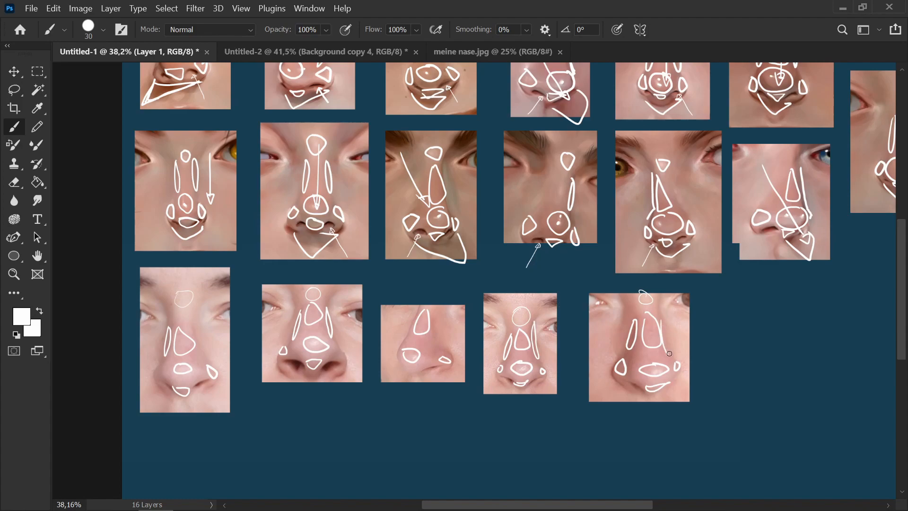
scroll(670, 355, "down", 1)
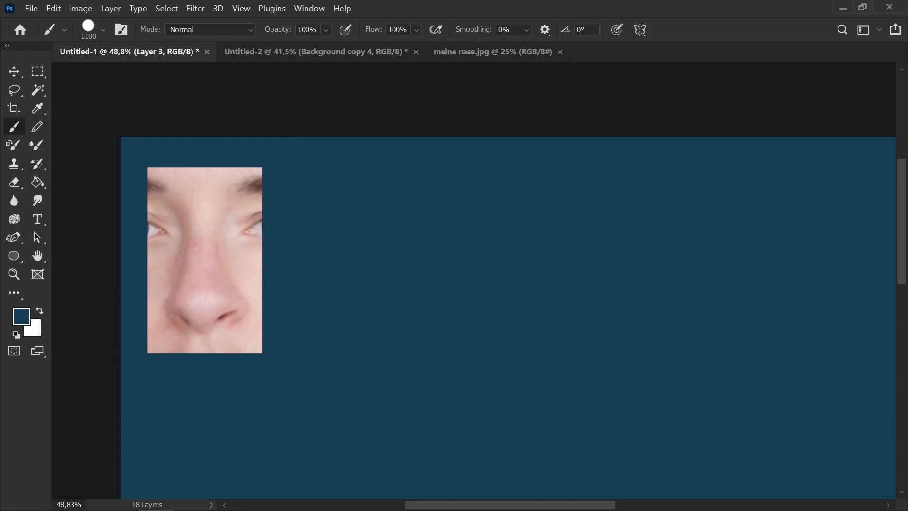
Step: Choose the Hard Round 600 1 brush preset and review its brush tip settings
key("F5")
mouse_move(773, 161)
left_mouse_down()
mouse_move(736, 178)
mouse_move(748, 108)
left_mouse_up()
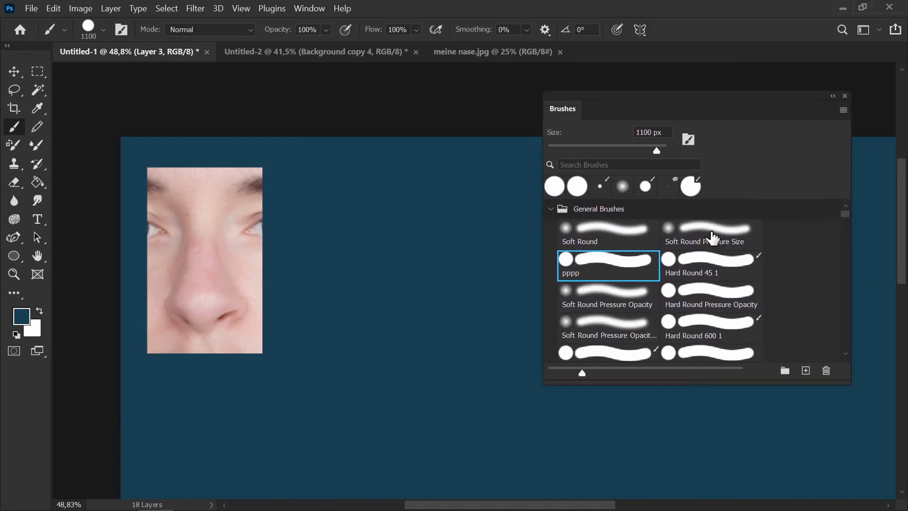
scroll(736, 286, "down", 1)
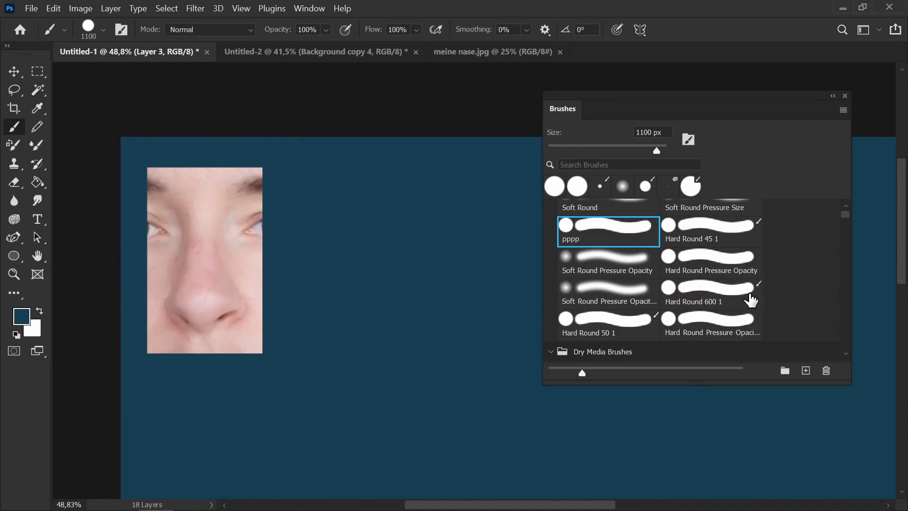
left_click(695, 291)
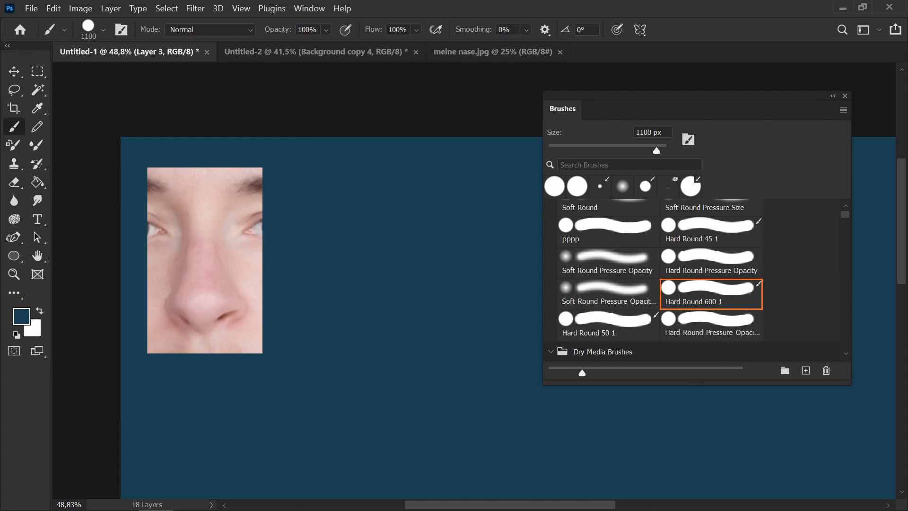
left_click(437, 30)
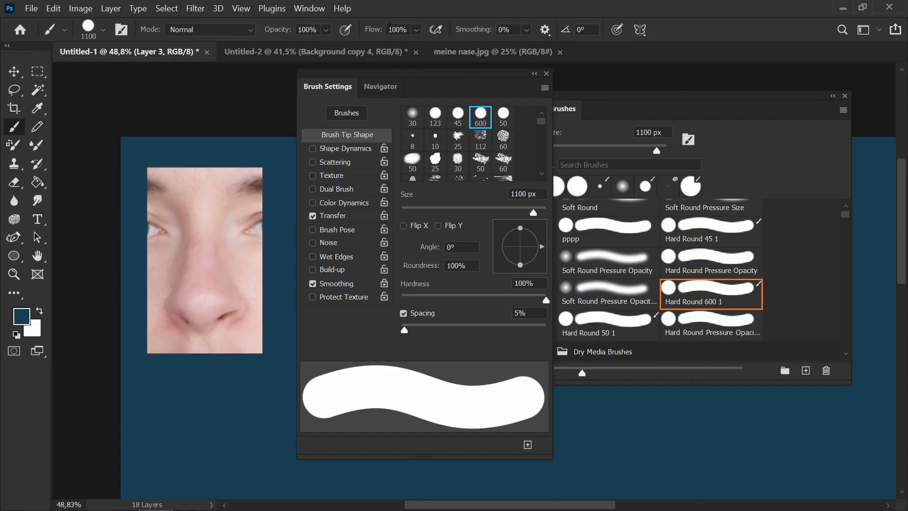
left_click_drag(460, 82, 491, 0)
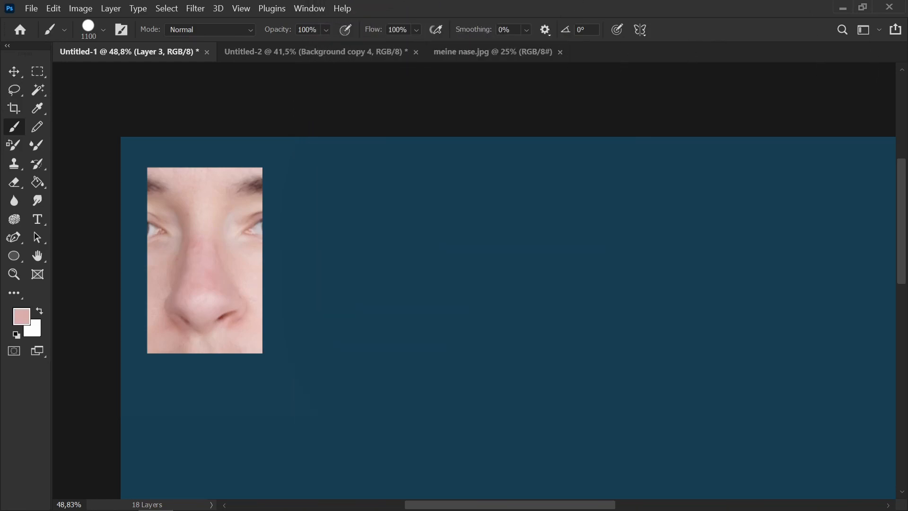
Step: Pick a muted pink, reduce the brush to 600 px and lay the first stroke on the empty canvas beside the nose photo
left_click_drag(255, 0, 245, 229)
scroll(553, 280, "down", 3)
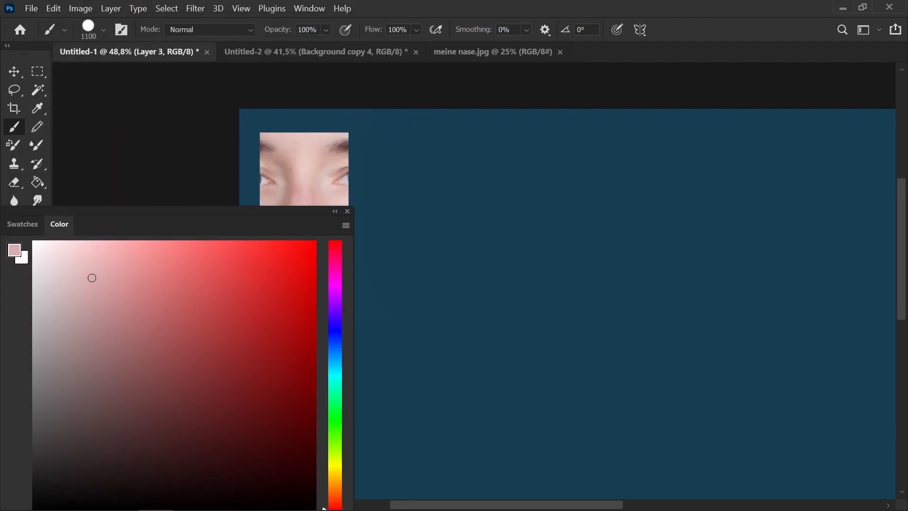
scroll(553, 280, "down", 3)
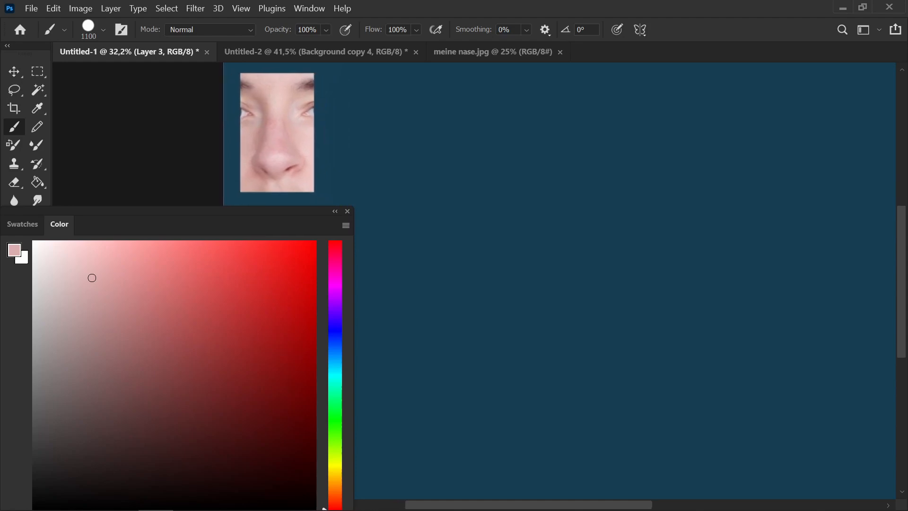
left_click(127, 299)
key("]")
key("[")
key("[")
key("[")
key("[")
key("[")
key("[")
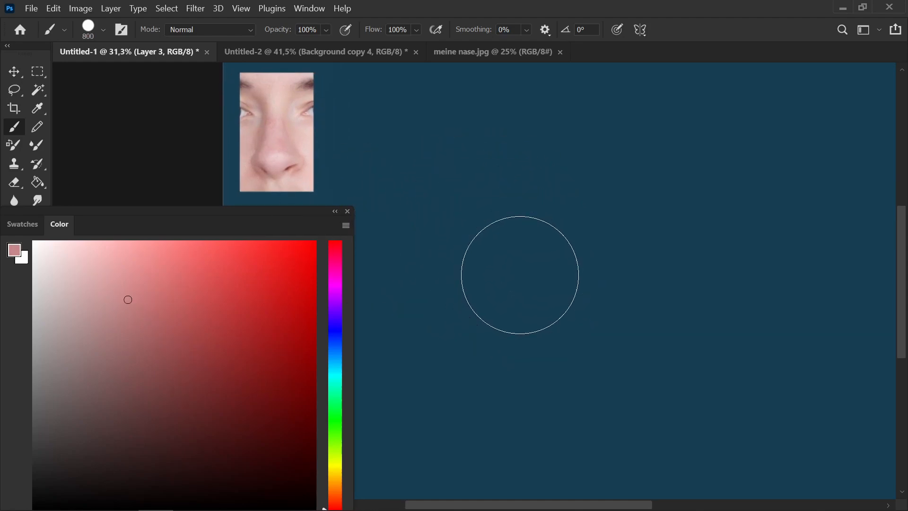
left_click_drag(559, 306, 568, 253)
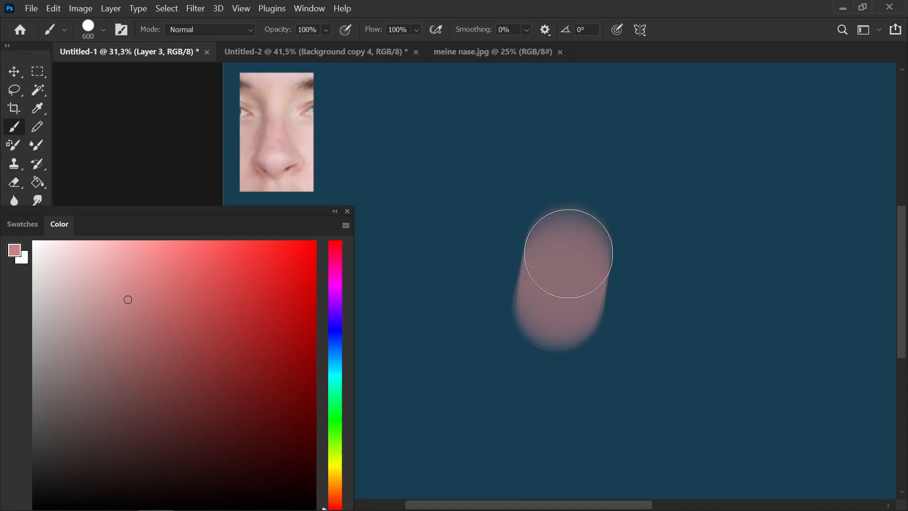
Step: Shift the colour to a lighter peach skin tone and build up an egg-shaped base for the nose with broad strokes
left_click(337, 501)
mouse_move(569, 292)
left_mouse_down()
mouse_move(575, 246)
mouse_move(556, 319)
mouse_move(577, 320)
mouse_move(589, 293)
left_mouse_up()
left_click(101, 276)
mouse_move(574, 264)
left_mouse_down()
mouse_move(555, 315)
mouse_move(567, 327)
mouse_move(586, 304)
mouse_move(577, 257)
left_mouse_up()
key("[")
key("[")
mouse_move(590, 336)
left_mouse_down()
mouse_move(586, 241)
mouse_move(536, 326)
left_mouse_up()
key("]")
key("]")
key("]")
mouse_move(567, 227)
left_mouse_down()
mouse_move(543, 345)
mouse_move(599, 231)
mouse_move(622, 325)
mouse_move(546, 295)
mouse_move(552, 223)
mouse_move(538, 305)
mouse_move(590, 270)
mouse_move(586, 192)
mouse_move(632, 300)
mouse_move(612, 220)
mouse_move(543, 321)
left_mouse_up()
mouse_move(581, 209)
left_mouse_down()
mouse_move(570, 326)
mouse_move(615, 263)
mouse_move(607, 221)
mouse_move(613, 307)
mouse_move(569, 202)
mouse_move(580, 261)
left_mouse_up()
Step: Pick a near-black brown, shrink the brush to 15 px and sketch the two nostril lines in the lower part of the base
left_click(314, 480)
key("bracketleft")
key("bracketleft")
key("bracketleft")
key("bracketleft")
key("bracketleft")
key("bracketleft")
key("bracketleft")
key("bracketleft")
key("bracketleft")
key("bracketleft")
key("bracketleft")
key("bracketleft")
key("bracketleft")
key("bracketleft")
key("bracketleft")
key("bracketleft")
key("bracketleft")
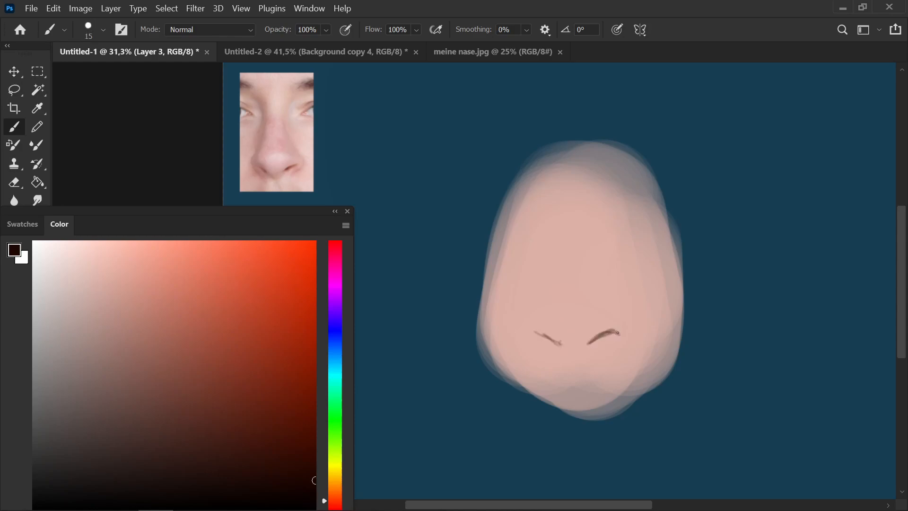
Step: Choose a saturated salmon tone, enlarge the brush to 400 px and redden the bridge and tip area above the nostrils
key("i")
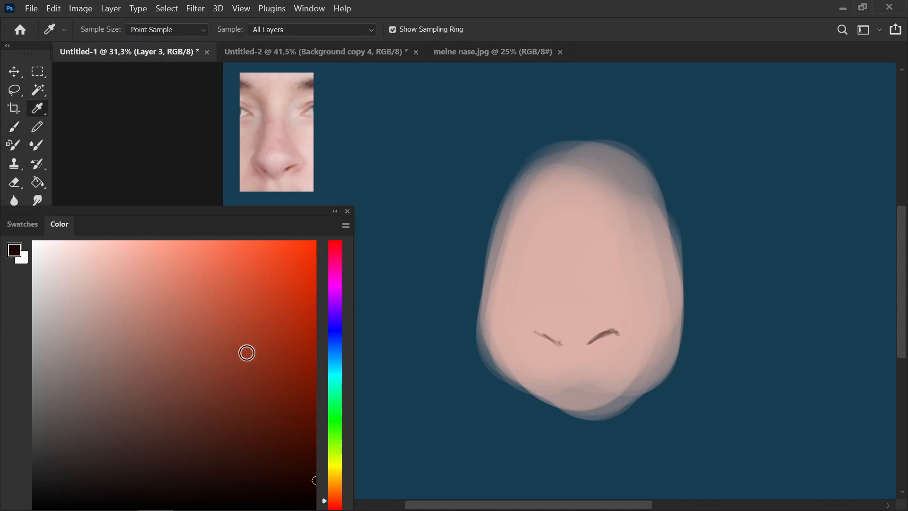
left_click_drag(336, 495, 340, 507)
left_click(160, 273)
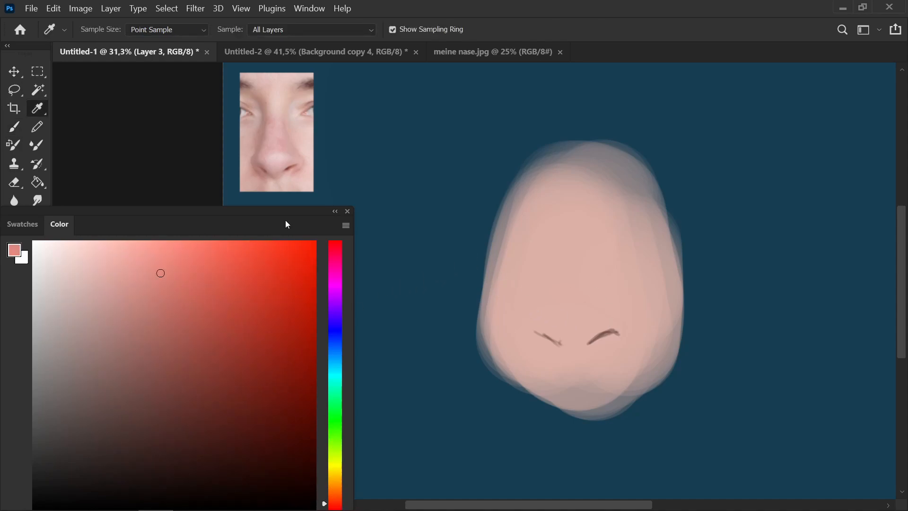
key("b")
key("bracketright")
key("bracketright")
key("bracketright")
key("bracketright")
mouse_move(558, 314)
left_mouse_down()
mouse_move(564, 257)
mouse_move(581, 309)
mouse_move(583, 297)
mouse_move(568, 305)
mouse_move(563, 261)
mouse_move(556, 302)
mouse_move(574, 226)
mouse_move(562, 292)
mouse_move(592, 271)
left_mouse_up()
left_click(134, 276)
mouse_move(562, 319)
left_mouse_down()
mouse_move(579, 233)
mouse_move(577, 298)
mouse_move(586, 235)
mouse_move(601, 310)
mouse_move(572, 267)
mouse_move(576, 239)
mouse_move(565, 272)
mouse_move(608, 320)
left_mouse_up()
Step: Switch to a pale, desaturated green and paint a greyish round patch for the nose tip with a smaller brush
left_click(334, 380)
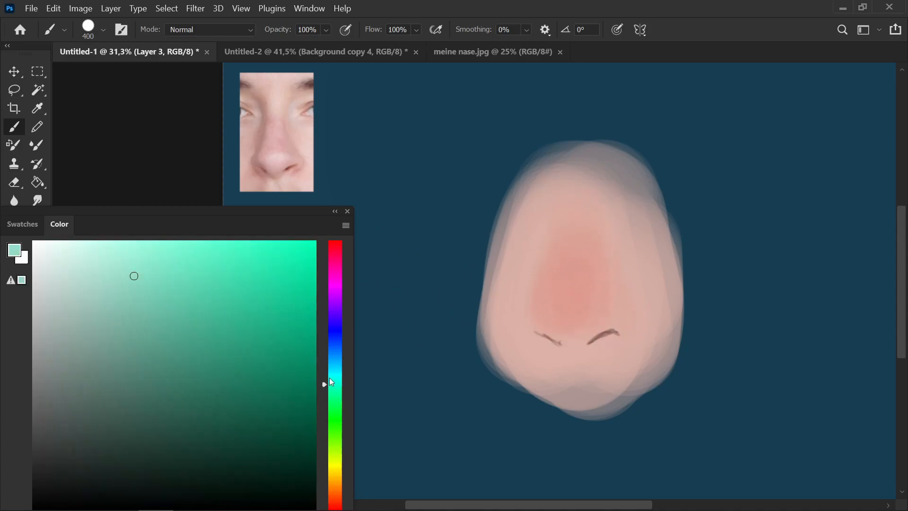
left_click(105, 279)
key("bracketleft")
key("bracketleft")
key("bracketleft")
mouse_move(580, 327)
left_mouse_down()
mouse_move(579, 302)
mouse_move(598, 307)
mouse_move(491, 296)
mouse_move(600, 310)
mouse_move(582, 327)
mouse_move(564, 294)
mouse_move(587, 303)
mouse_move(584, 325)
left_mouse_up()
left_click(78, 268)
left_click(333, 377)
key("bracketright")
Step: Pick a muted reddish brown and shade both sides of the nose bridge with a 125 px brush
left_click(566, 298, "alt")
left_click(138, 403)
left_click(181, 298)
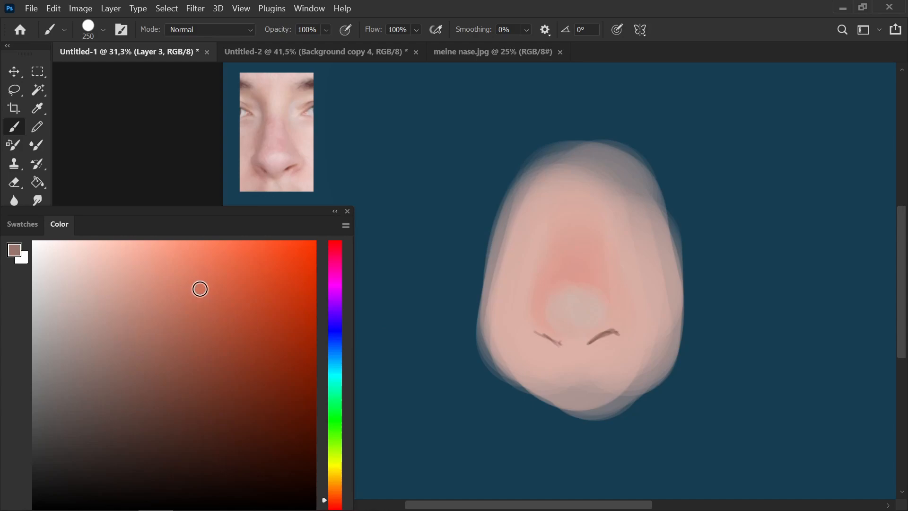
key("bracketleft")
key("bracketleft")
key("bracketleft")
key("bracketleft")
key("bracketright")
key("bracketright")
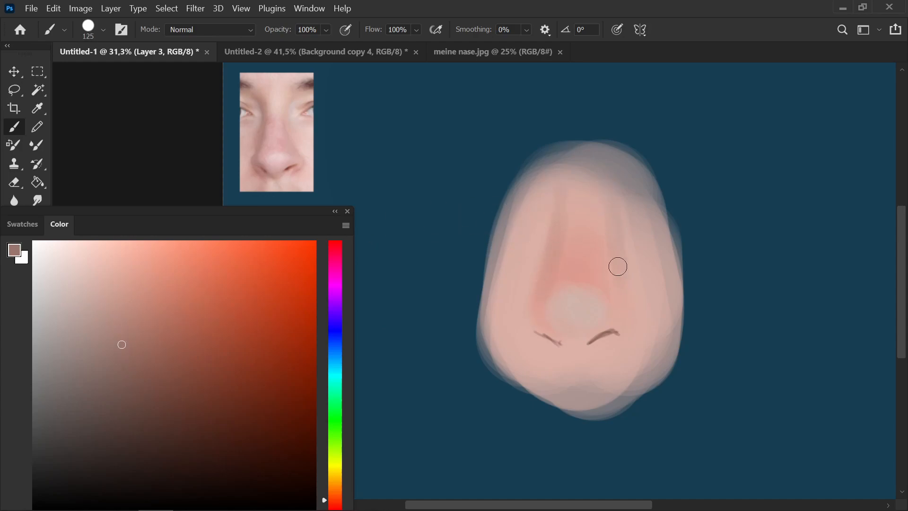
Step: Shade the underside of the nose tip with a dark reddish brown at 100 px to round the form
key("bracketright")
left_click(564, 265, "alt")
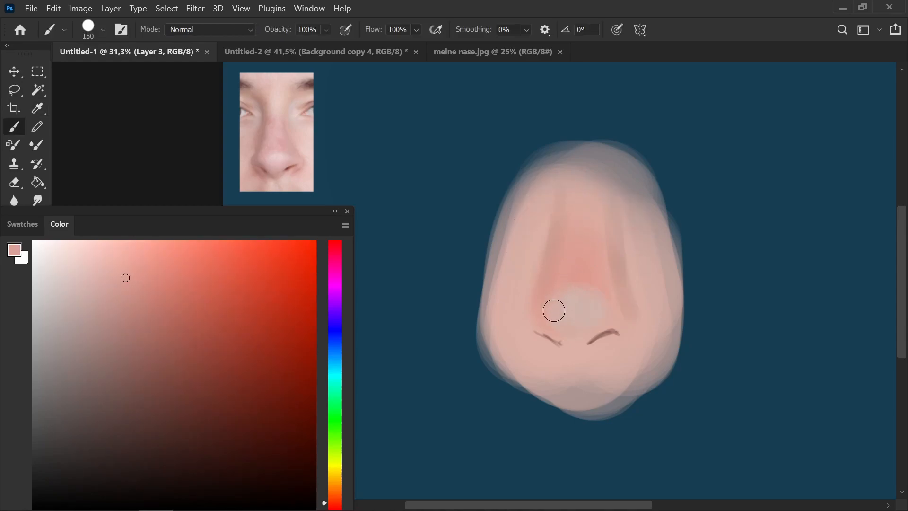
left_click(151, 407, "alt")
key("bracketleft")
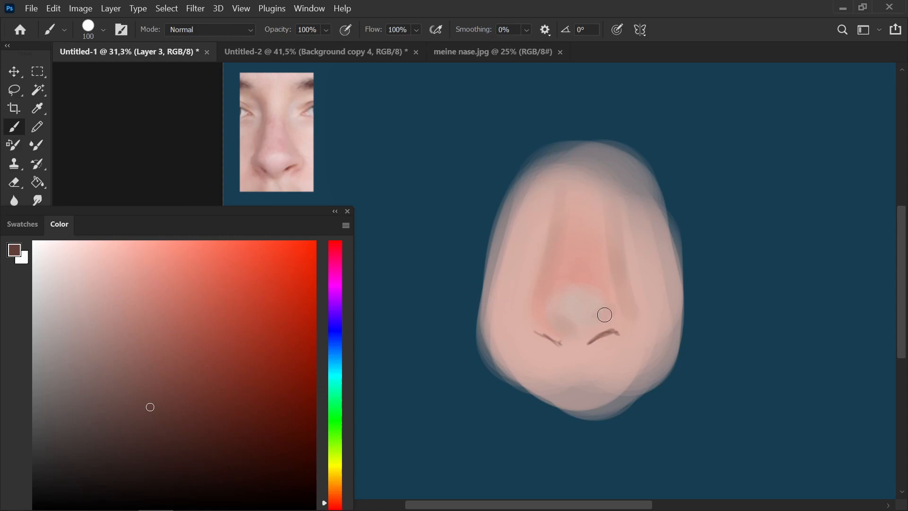
left_click_drag(553, 307, 583, 327)
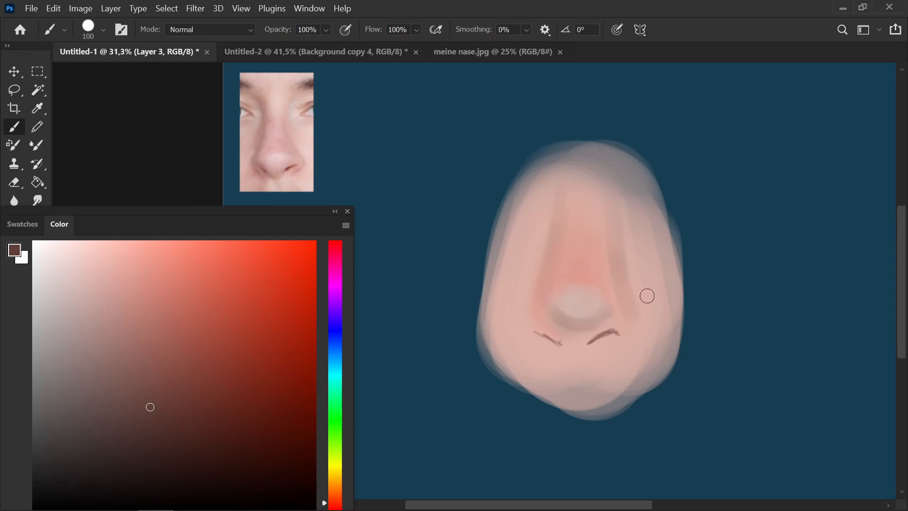
left_click(555, 314, "alt")
Step: Add a small white highlight on the nose tip and paint light pink rims along the undersides of both nostrils
left_click(583, 309, "alt")
left_click_drag(76, 268, 28, 206)
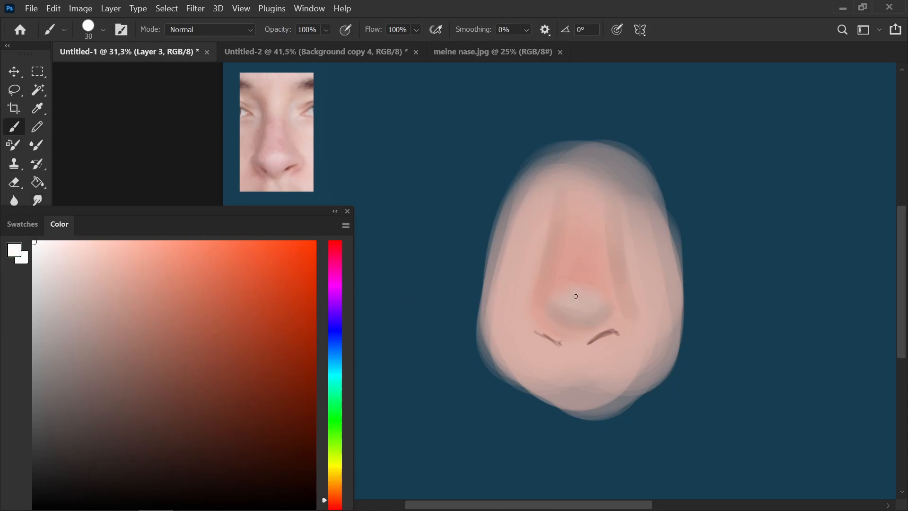
left_click(547, 298, "alt")
key("bracketright")
left_click(97, 263)
key("bracketright")
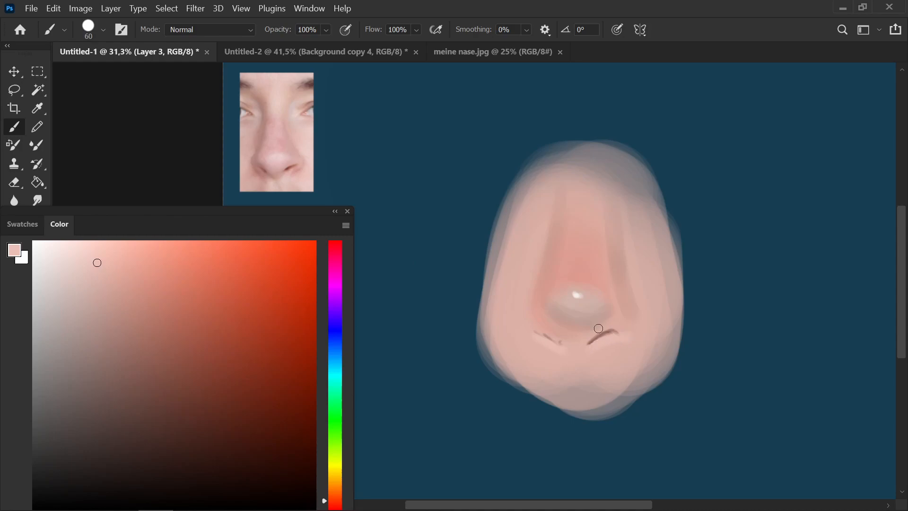
left_click(94, 242)
Step: Paint brown shadow between the nostrils and blend the underside of the nose tip with sampled tones at up to 150 px
left_click(164, 373)
left_click_drag(581, 350, 607, 332)
left_click(110, 280)
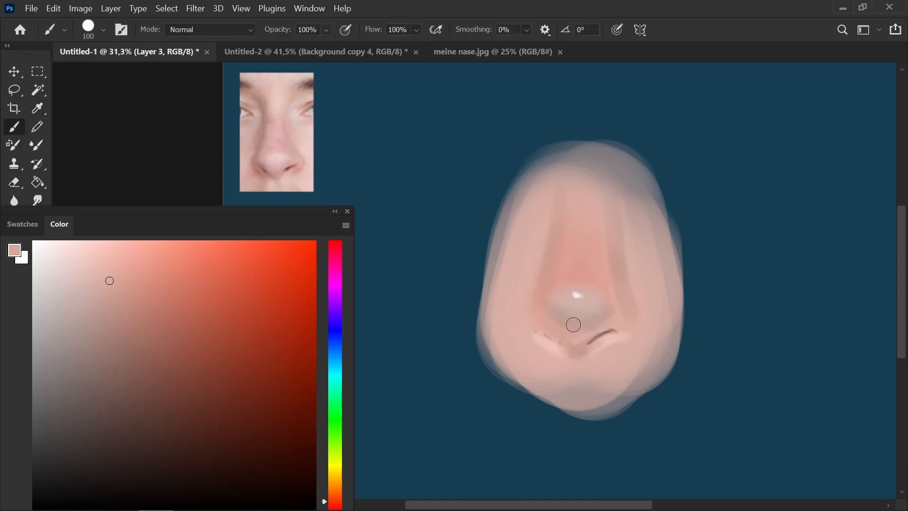
left_click(589, 309, "alt")
left_click(282, 374)
key("bracketright")
key("bracketright")
left_click(582, 311, "alt")
key("i")
left_click(565, 318, "alt")
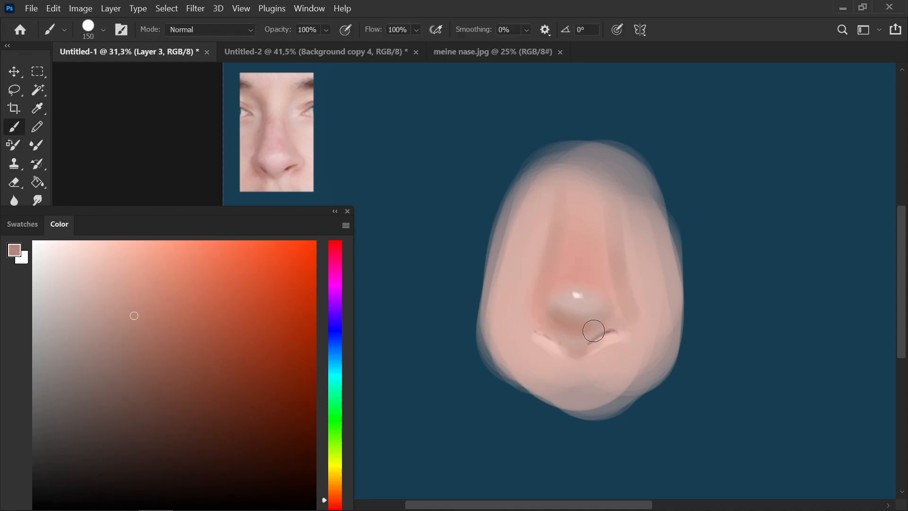
Step: Pick a light peach, enlarge the brush and paint over the cheek areas around the nose and below it
left_click(631, 241)
key("b")
left_click(111, 256)
key("bracketright")
key("bracketright")
key("bracketright")
key("bracketright")
left_click_drag(627, 190, 676, 293)
left_click_drag(649, 222, 668, 312)
mouse_move(557, 178)
left_mouse_down()
mouse_move(497, 297)
mouse_move(496, 282)
mouse_move(496, 326)
mouse_move(544, 408)
mouse_move(511, 366)
mouse_move(582, 401)
mouse_move(664, 392)
mouse_move(646, 376)
mouse_move(587, 395)
mouse_move(667, 378)
left_mouse_up()
Step: Shade the philtrum below the nose with a reddish brown and blend it with a skin tone at 100 px
key("bracketleft")
left_click(206, 348)
key("bracketleft")
key("bracketleft")
left_click_drag(570, 379, 577, 353)
left_click(557, 351, "alt")
key("bracketleft")
key("bracketleft")
key("bracketleft")
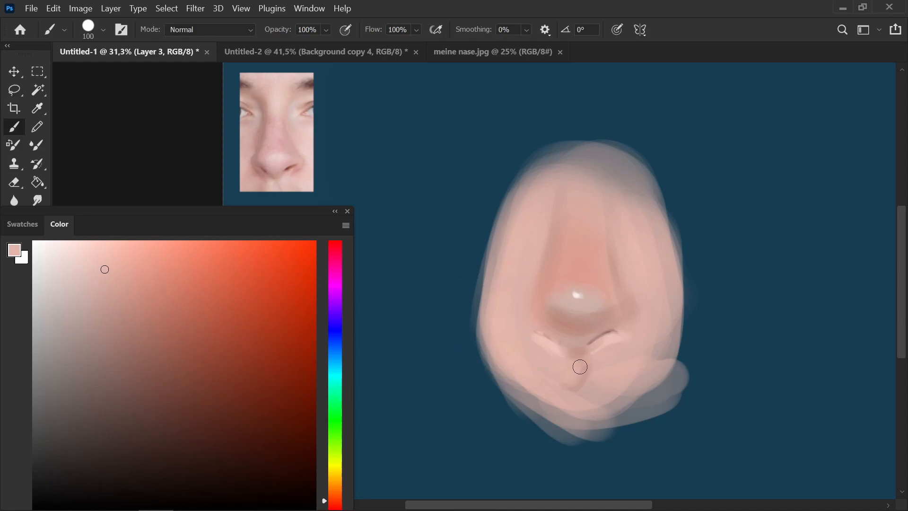
Step: Sample skin tones from the painting and soften the reddened nose bridge with a 200 px brush
left_click(583, 273, "alt")
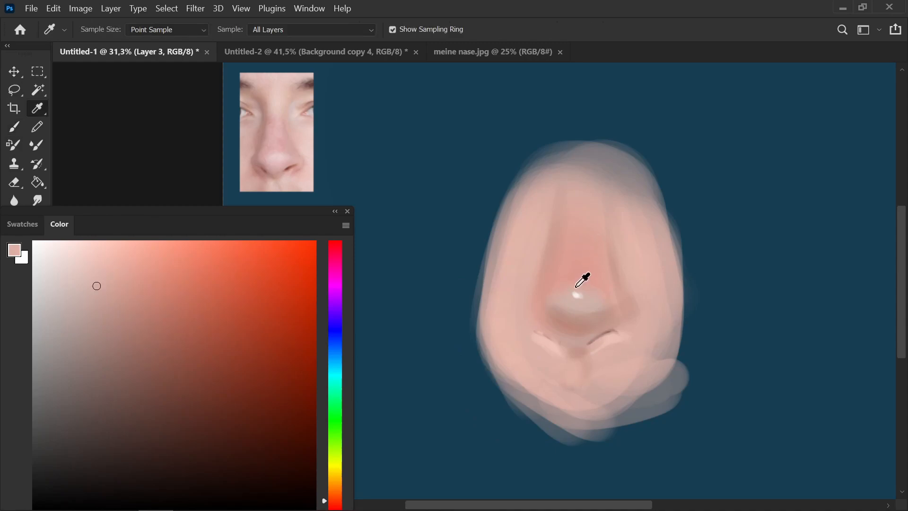
key("bracketright")
key("bracketright")
key("bracketright")
key("bracketright")
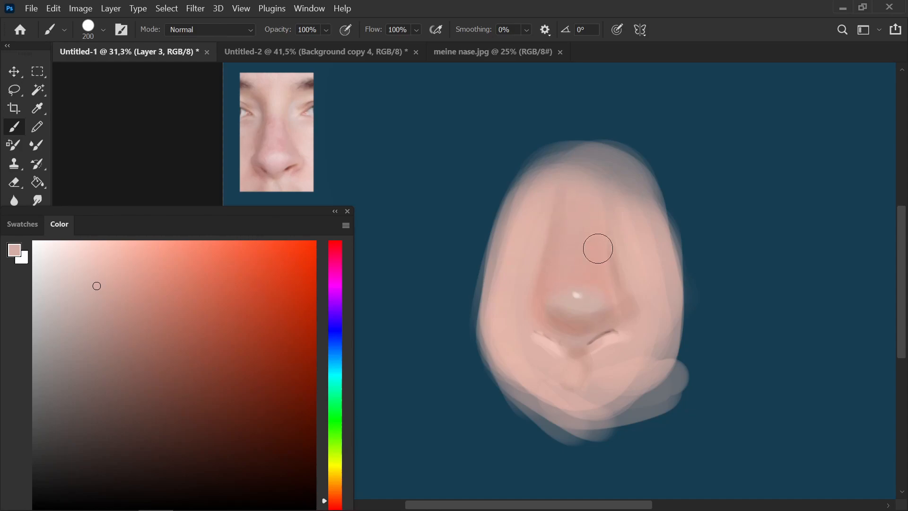
key("i")
left_click(533, 224)
key("b")
Step: Draw curved crease lines around both nostril wings in dark brown with a thin brush, reduced from 25 to 10 px
mouse_move(237, 354)
left_mouse_down()
mouse_move(279, 456)
mouse_move(315, 486)
left_mouse_up()
key("bracketleft")
key("bracketleft")
left_click_drag(537, 355, 523, 328)
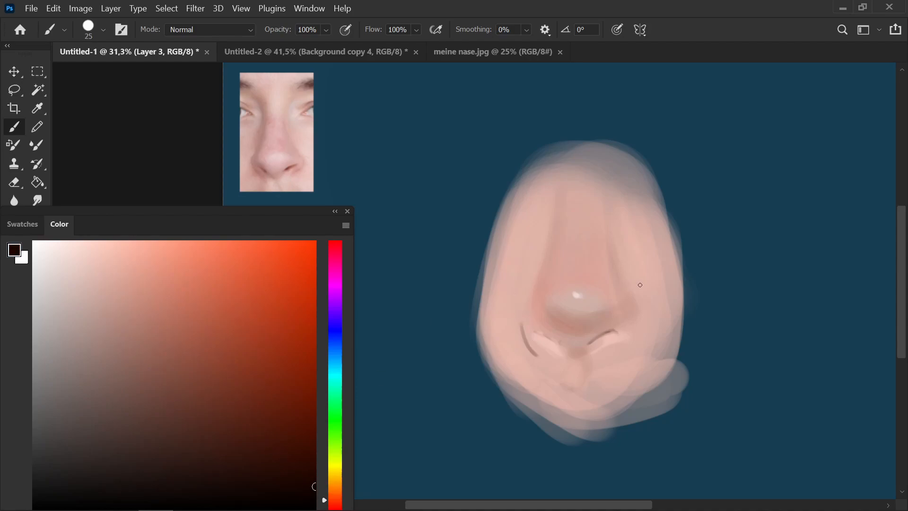
left_click(226, 405)
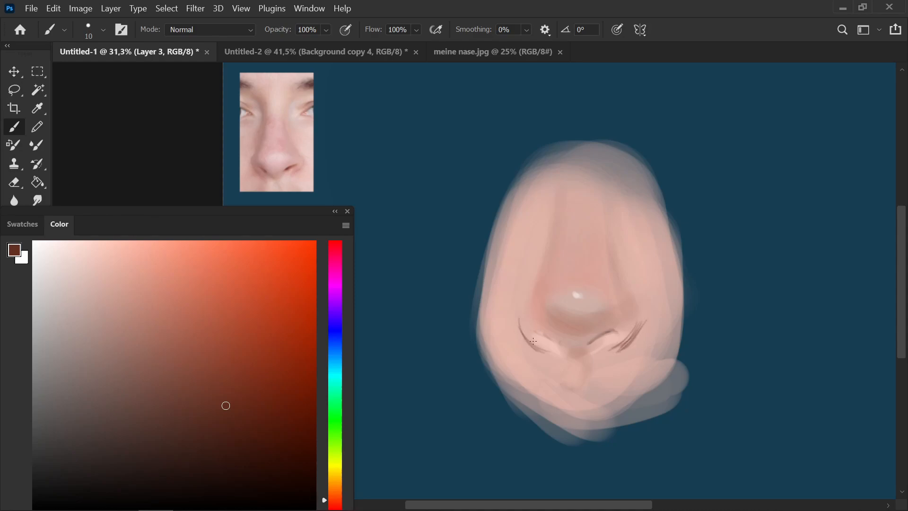
Step: Shade and blend the left nostril wing, and paint lighter pink over the right wing with a 125 px brush
left_click(136, 383)
left_click(536, 316, "alt")
key("bracketright")
key("bracketright")
key("bracketright")
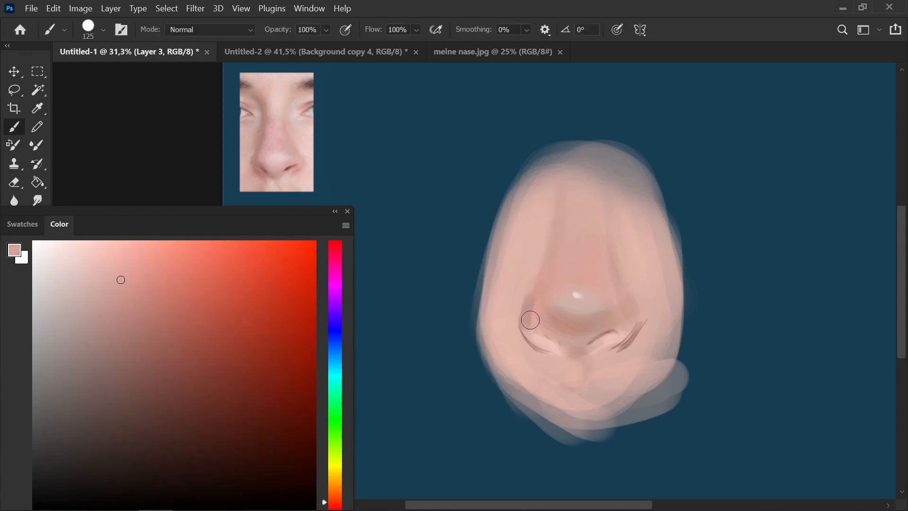
left_click(111, 267)
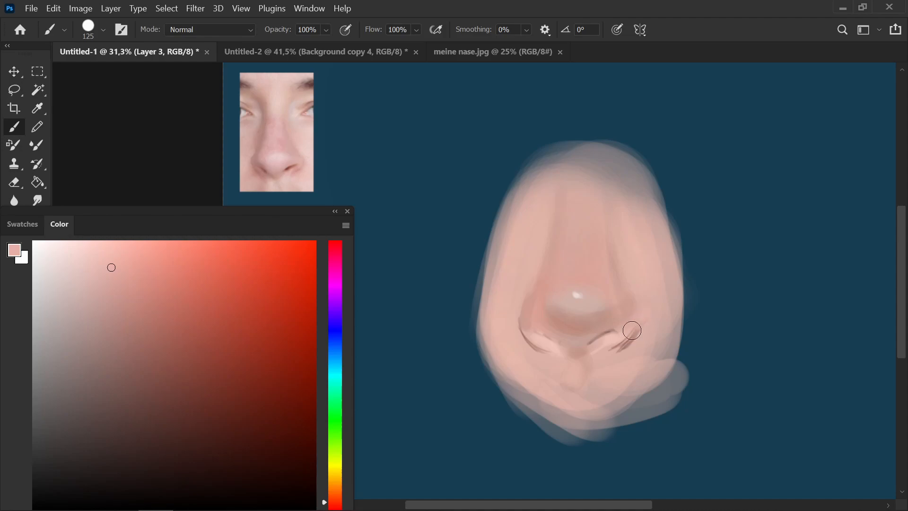
left_click(94, 253)
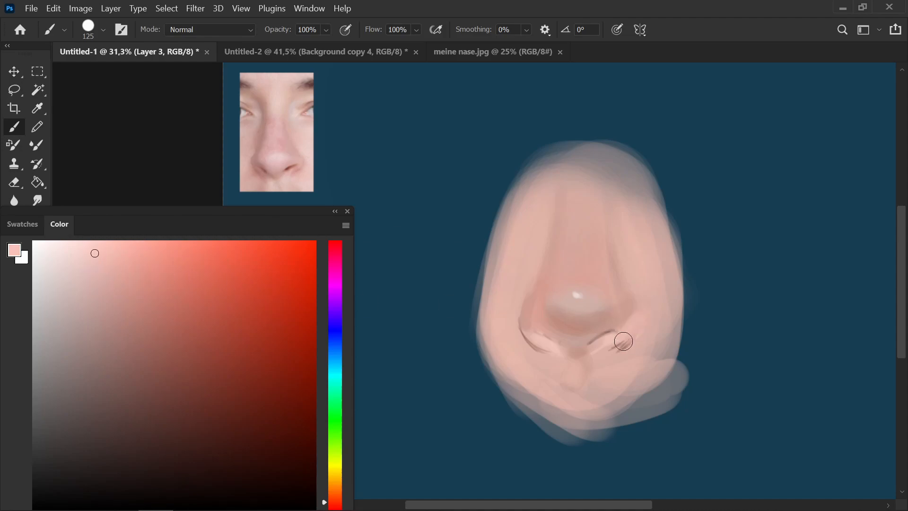
Step: Draw a dark brown crease on the right nostril wing at 25 px and blend the nose tip with sampled skin tones at 150 px
left_click(529, 350, "alt")
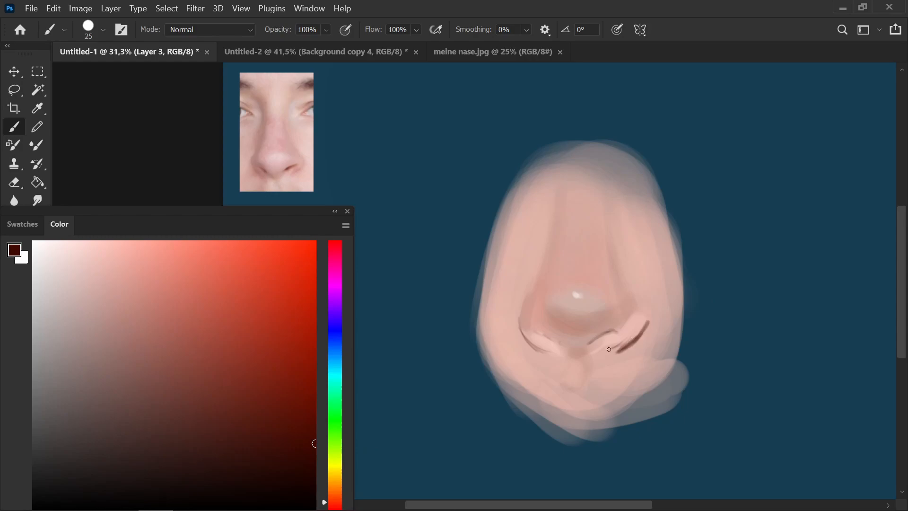
key("i")
left_click(594, 325)
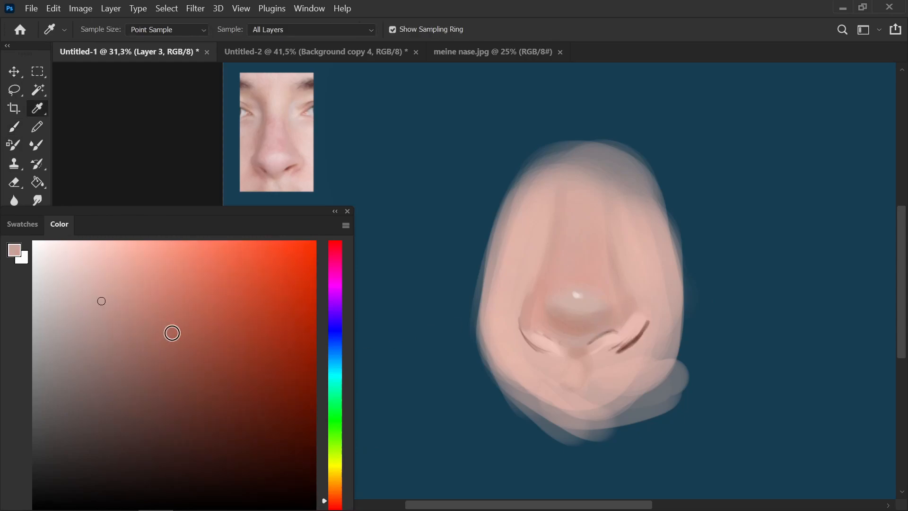
left_click(88, 266)
key("b")
key("bracketright")
key("bracketright")
key("bracketright")
mouse_move(556, 300)
left_mouse_down()
mouse_move(584, 320)
mouse_move(590, 315)
left_mouse_up()
key("i")
left_click(554, 247)
key("b")
key("bracketleft")
key("bracketleft")
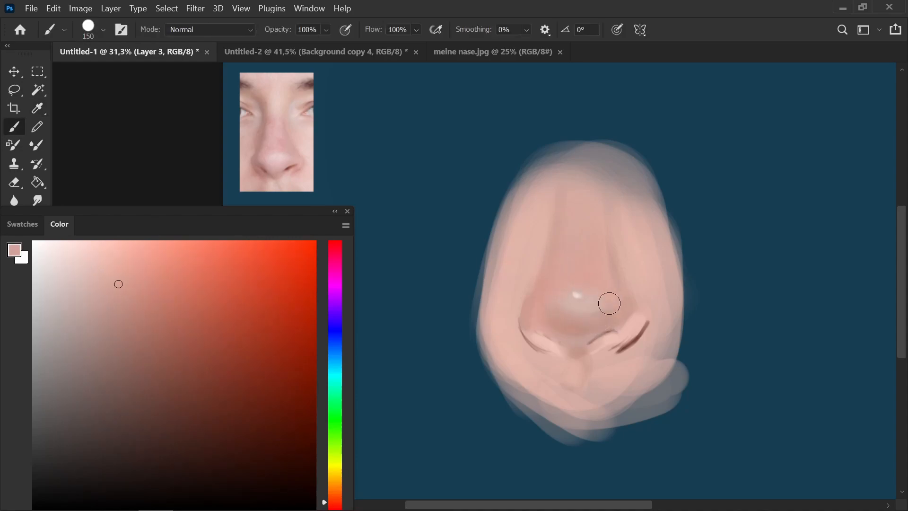
Step: Paint light pink along the outer edges of both nostril wings at about 100 px and blend into the cheek with a sampled tone at 175 px
left_click(517, 313, "alt")
left_click(89, 258)
key("bracketleft")
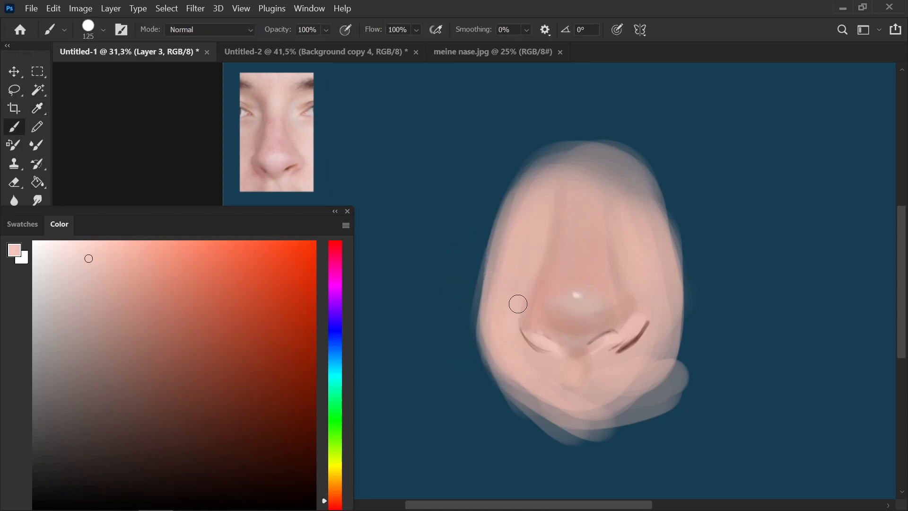
key("bracketleft")
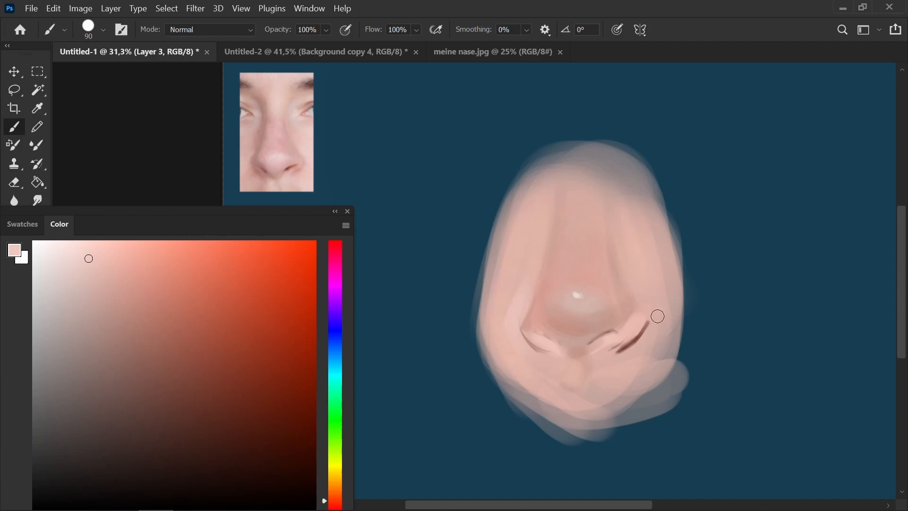
key("bracketright")
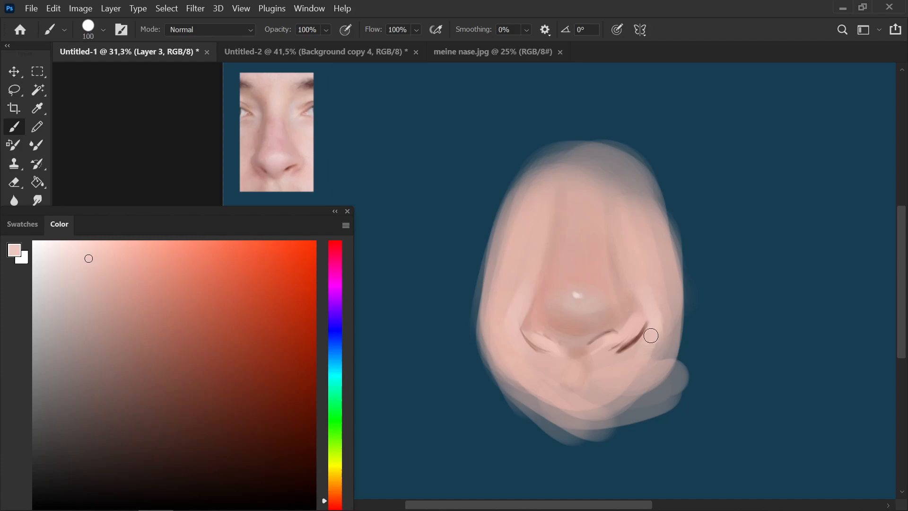
key("bracketright")
key("bracketright")
key("bracketright")
left_click(509, 261, "alt")
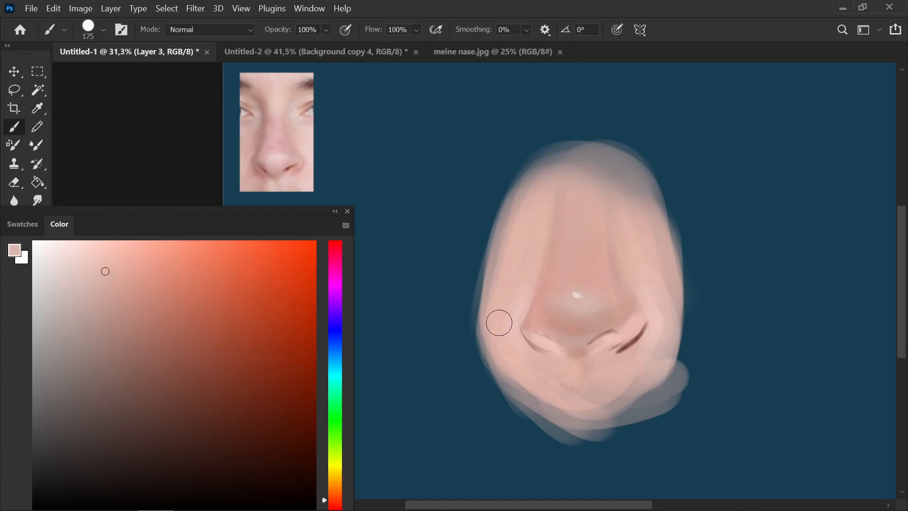
Step: Add thin white highlights around both nostril wings and outline the nostrils in very dark brown with a 20 px brush
left_click(40, 241)
key("bracketleft")
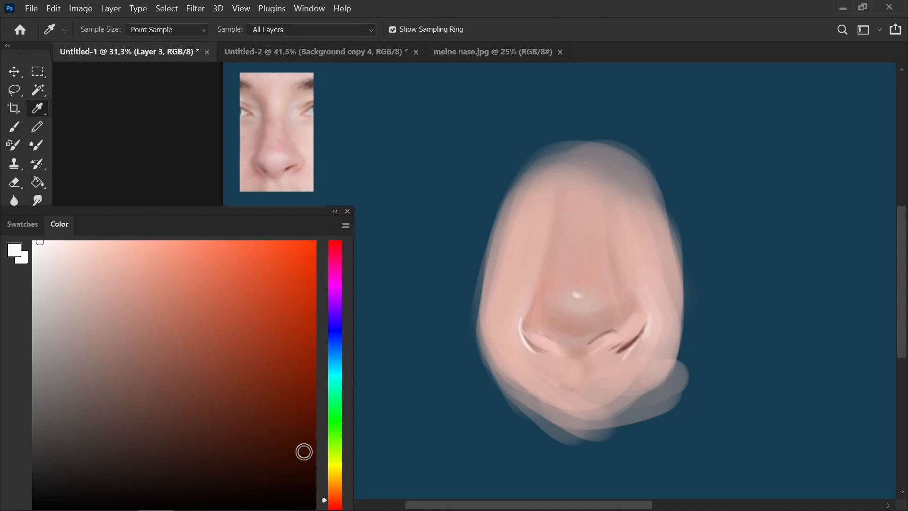
left_click(314, 476)
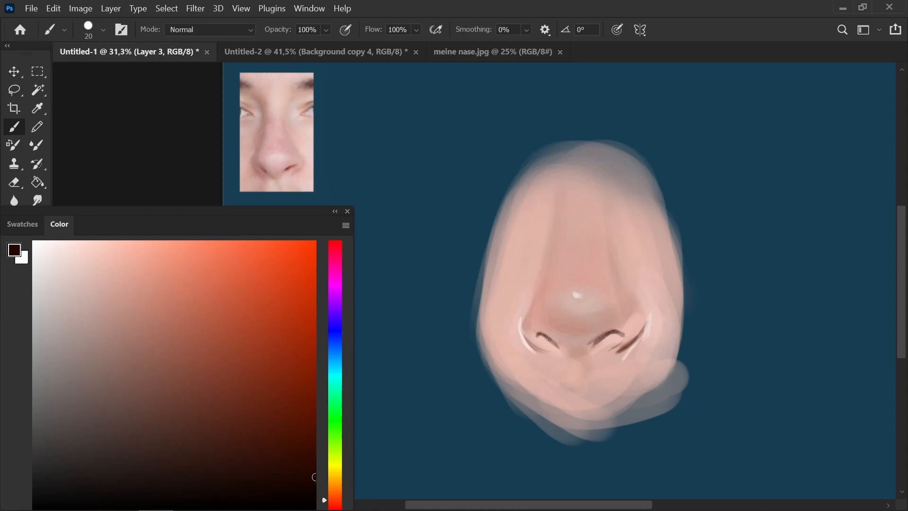
Step: Shade the nostrils and the underside of the nose tip in reddish brown, blending with a sampled skin tone at 90 px
mouse_move(298, 330)
left_mouse_down()
mouse_move(250, 338)
mouse_move(310, 398)
left_mouse_up()
left_click(557, 329, "alt")
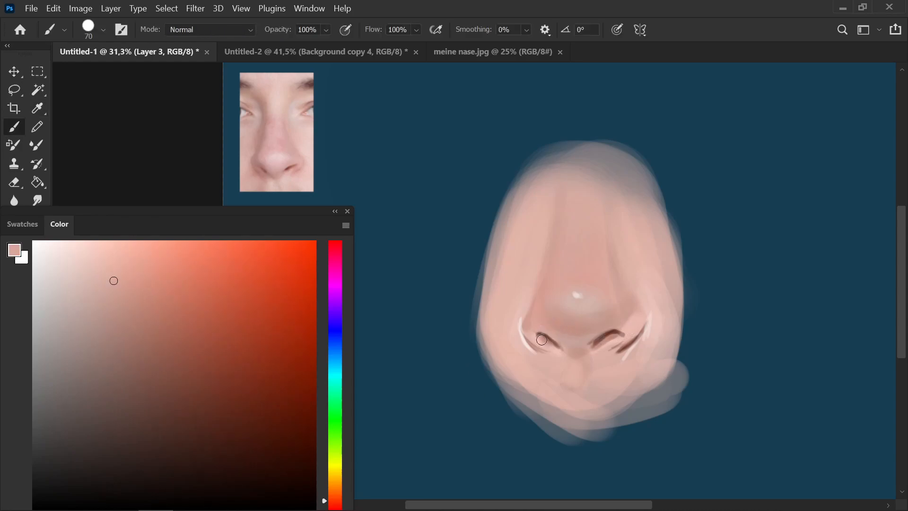
left_click(248, 409)
left_click_drag(548, 338, 572, 354)
left_click(576, 312, "alt")
key("bracketright")
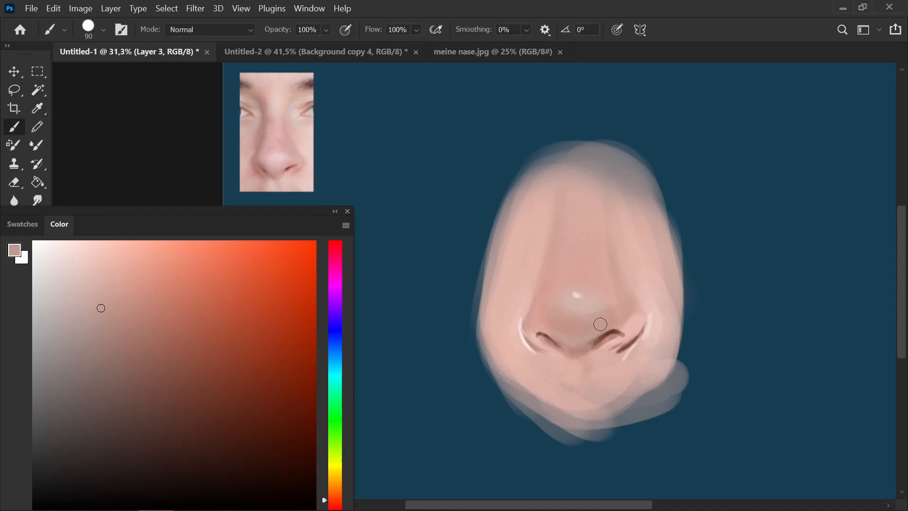
key("i")
left_click(534, 278)
left_click(216, 315)
key("b")
left_click_drag(533, 148, 554, 199)
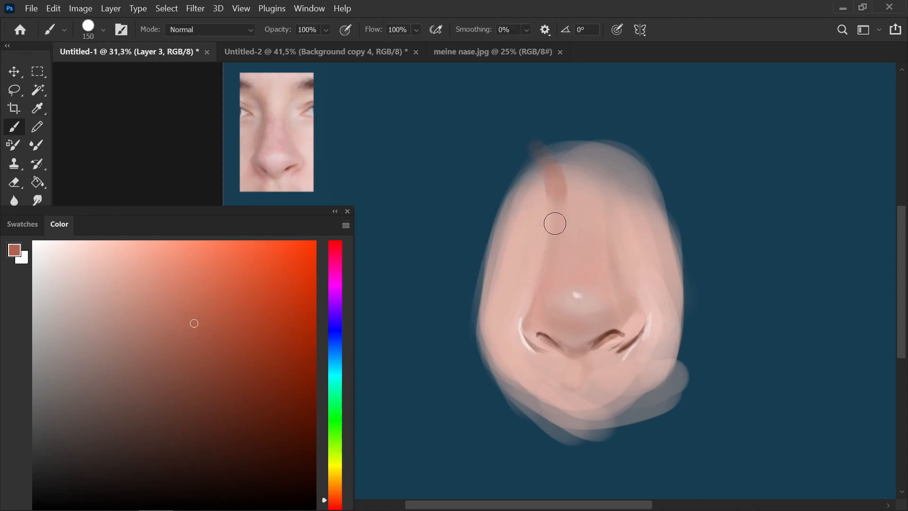
key("ctrl+z")
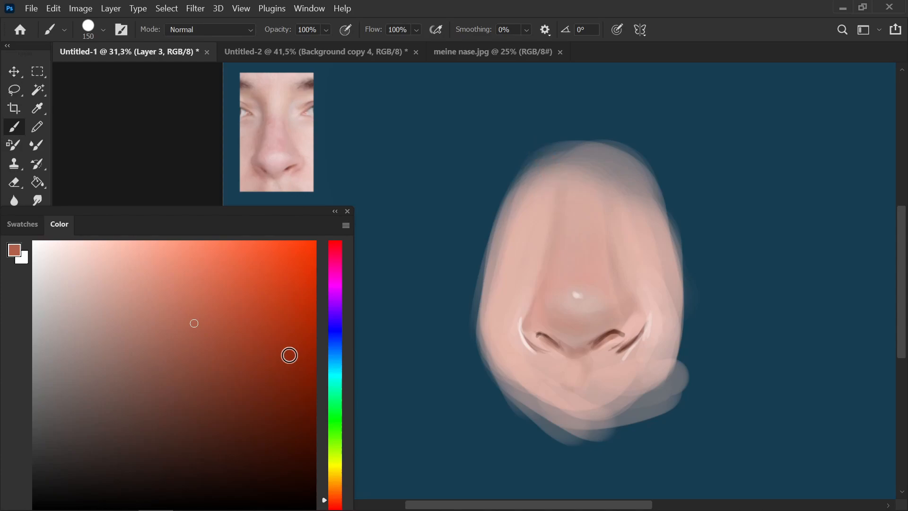
Step: Shade both sides of the upper nose bridge in muted brown at 200 px and blend the middle with a sampled skin tone
left_click(170, 390)
key("bracketright")
key("bracketright")
left_click_drag(558, 178, 552, 237)
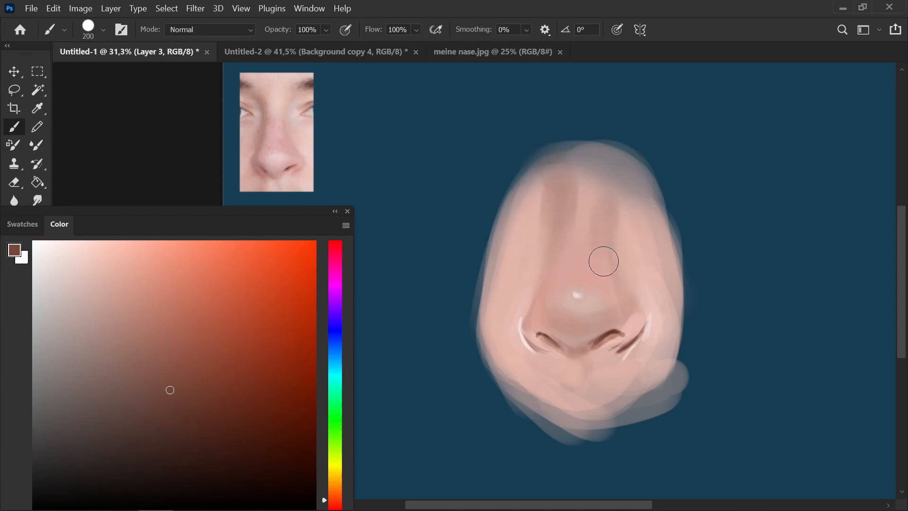
left_click(582, 226, "alt")
left_click_drag(577, 171, 566, 307)
left_click_drag(578, 196, 592, 262)
Step: Paint a pale pink highlight at the top of the nose bridge and blend it down the bridge with a sampled skin tone
left_click(653, 243, "alt")
key("bracketleft")
key("bracketleft")
left_click_drag(101, 267, 72, 226)
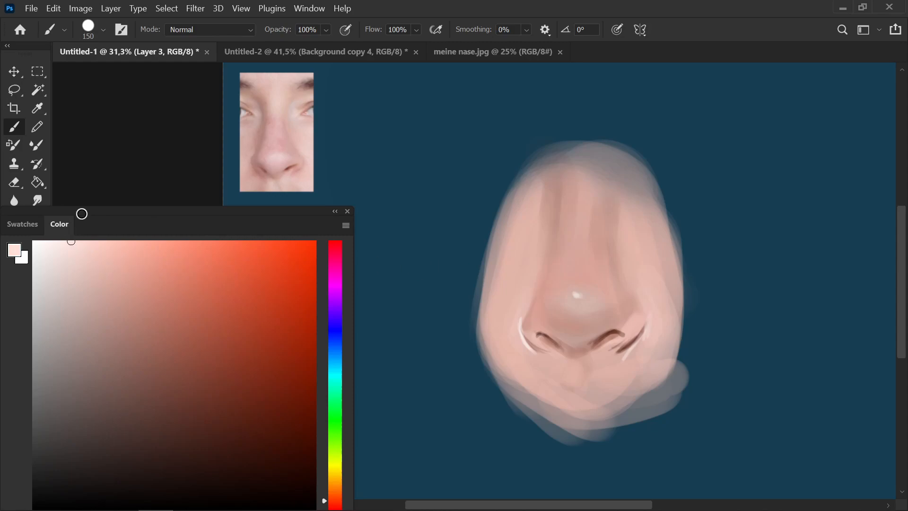
key("bracketleft")
left_click_drag(580, 188, 586, 190)
left_click(579, 188, "alt")
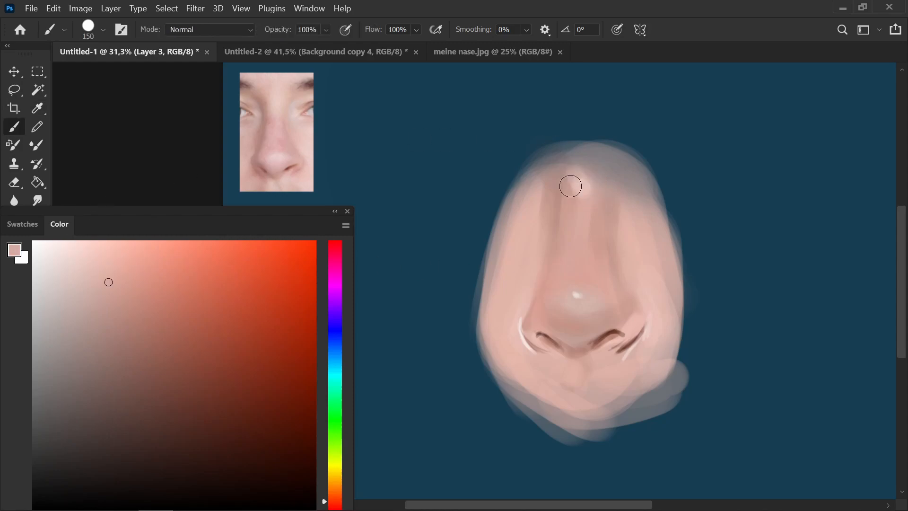
key("bracketright")
key("bracketright")
key("bracketright")
mouse_move(573, 185)
left_mouse_down()
mouse_move(593, 188)
mouse_move(573, 213)
mouse_move(588, 271)
left_mouse_up()
Step: Extend the light pink skin area around the cheeks and chin with a brush enlarged to 400 px
left_click(105, 265)
key("bracketright")
key("bracketright")
mouse_move(634, 274)
left_mouse_down()
mouse_move(633, 203)
mouse_move(674, 305)
mouse_move(652, 208)
mouse_move(675, 272)
mouse_move(683, 339)
mouse_move(629, 354)
left_mouse_up()
key("bracketright")
key("bracketright")
mouse_move(487, 245)
left_mouse_down()
mouse_move(472, 339)
mouse_move(507, 388)
mouse_move(601, 443)
mouse_move(646, 418)
mouse_move(516, 407)
mouse_move(606, 436)
mouse_move(680, 406)
mouse_move(686, 289)
mouse_move(693, 333)
mouse_move(671, 366)
left_mouse_up()
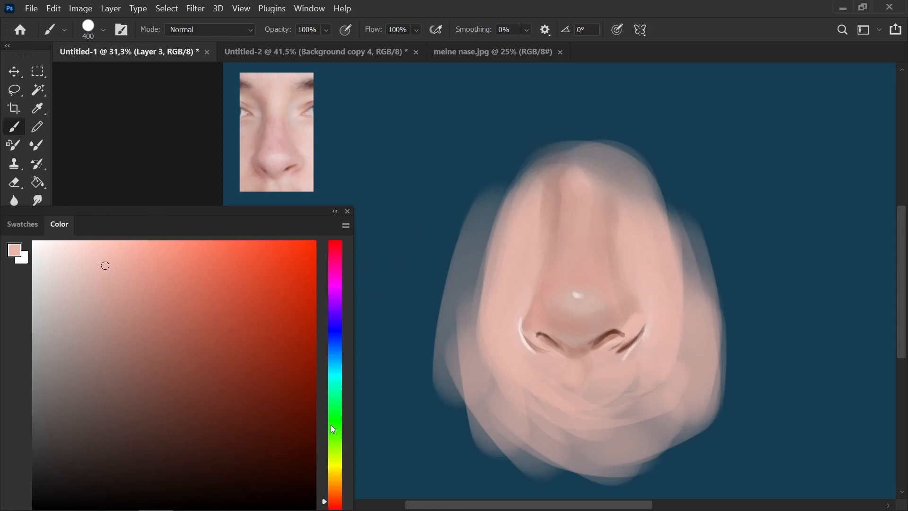
Step: Redden the lower nose bridge just above the tip highlight with a more saturated red and a smaller brush
left_click(189, 265)
key("bracketright")
key("bracketleft")
key("bracketleft")
key("bracketleft")
key("bracketleft")
mouse_move(577, 263)
left_mouse_down()
mouse_move(574, 202)
mouse_move(592, 276)
mouse_move(596, 249)
left_mouse_up()
Step: Sample tones beside the left nostril wing and soften the sides of the lower nose in light pink with an 80 px brush
key("i")
left_click(545, 283)
left_click(533, 318)
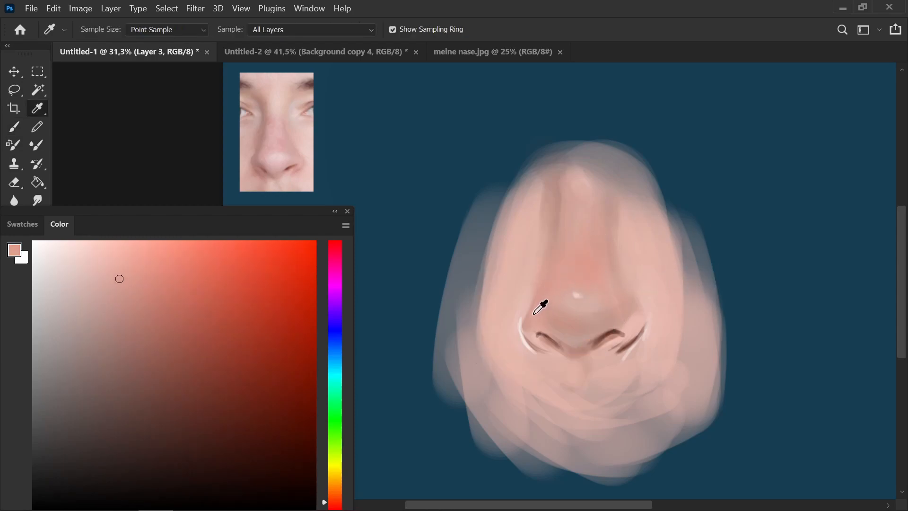
left_click(99, 266)
key("b")
key("bracketleft")
key("bracketleft")
key("bracketleft")
key("bracketleft")
key("bracketleft")
key("bracketleft")
key("bracketleft")
key("bracketleft")
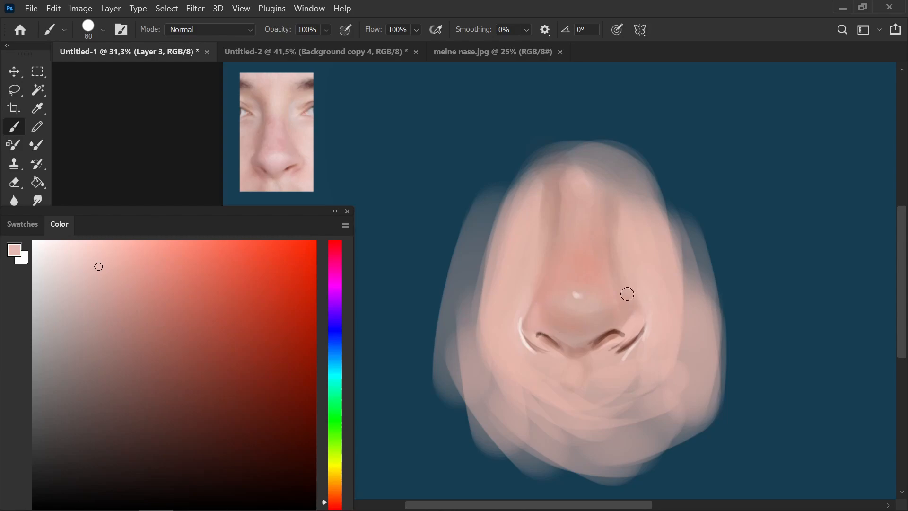
Step: Blend the upper edge of the right nostril wing with a sampled pink and shade the wing in a darker pink at 80 px
left_click(519, 308, "alt")
key("bracketleft")
mouse_move(638, 286)
left_mouse_down()
mouse_move(467, 295)
mouse_move(629, 282)
left_mouse_up()
key("i")
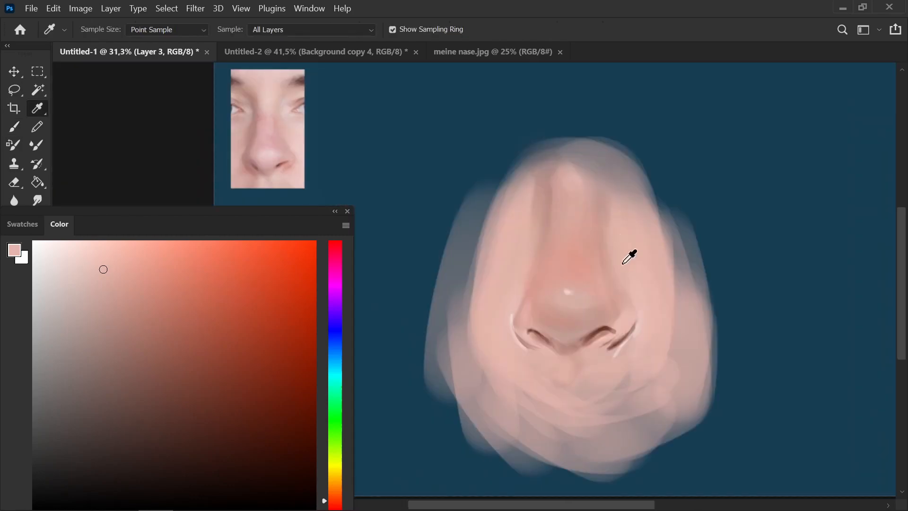
left_click(115, 286)
key("b")
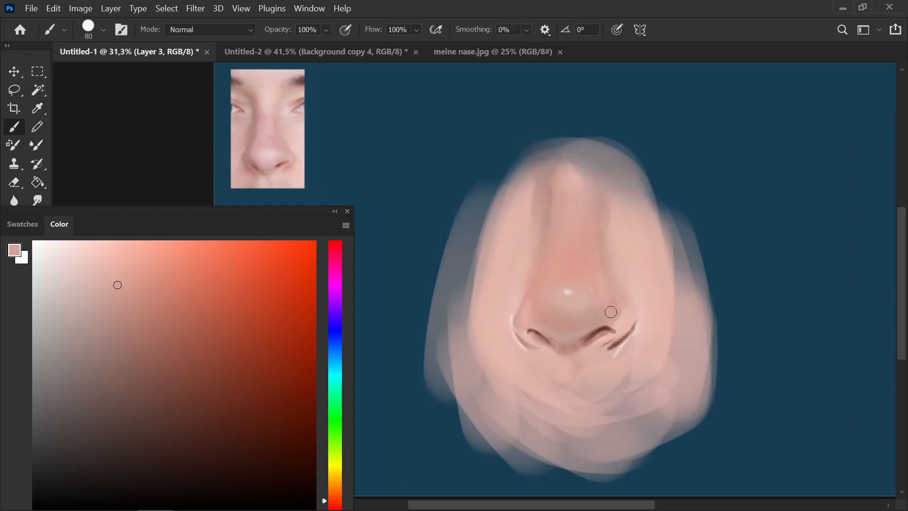
key("bracketright")
key("bracketright")
key("bracketright")
Step: Glaze the upper cheeks with light blue at 400 px and smooth the lower cheeks and chin with a sampled skin tone
left_click(336, 363)
left_click(106, 273)
key("bracketright")
key("bracketright")
key("bracketright")
key("bracketright")
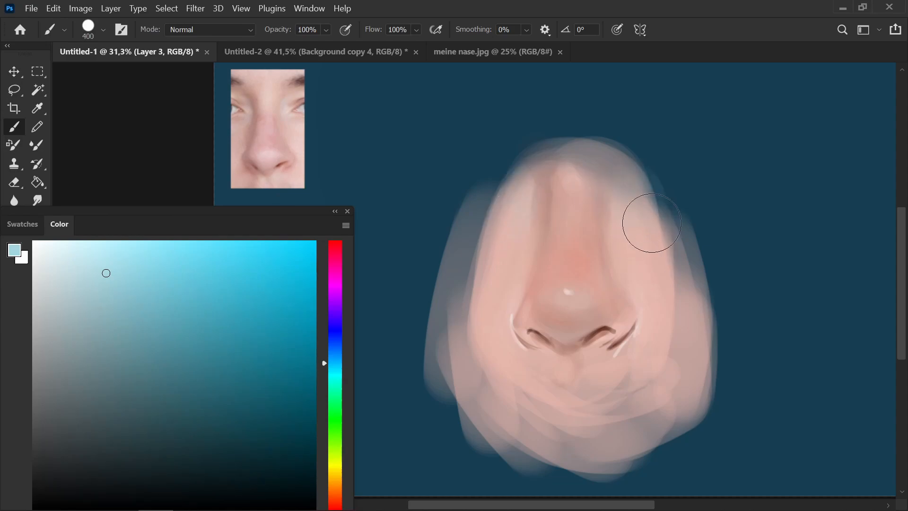
left_click(513, 261, "alt")
mouse_move(481, 275)
left_mouse_down()
mouse_move(489, 387)
mouse_move(523, 433)
mouse_move(588, 421)
mouse_move(662, 360)
left_mouse_up()
Step: Block in the lip shapes below the nose in very dark brown with a brush around 90 px
left_click_drag(291, 464, 315, 484)
key("bracketleft")
key("bracketleft")
key("bracketleft")
key("bracketleft")
key("bracketleft")
key("bracketleft")
key("bracketleft")
mouse_move(525, 389)
left_mouse_down()
mouse_move(554, 386)
mouse_move(564, 396)
mouse_move(639, 401)
left_mouse_up()
key("bracketright")
key("bracketright")
mouse_move(541, 408)
left_mouse_down()
mouse_move(576, 413)
mouse_move(537, 400)
mouse_move(602, 398)
mouse_move(521, 406)
mouse_move(626, 417)
left_mouse_up()
left_click_drag(538, 409, 609, 405)
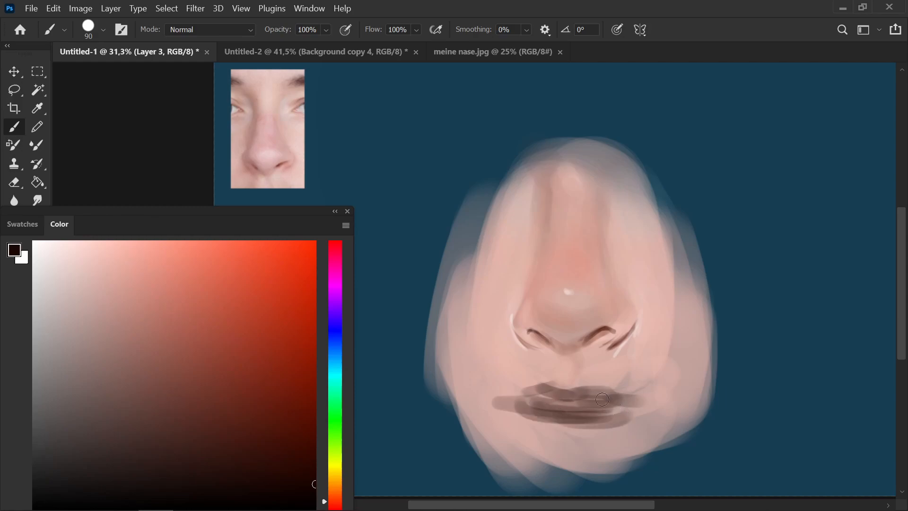
Step: Paint the lower lip in dark red and draw the line between the lips in dark brown with a 40 px brush
left_click(310, 373)
key("bracketright")
key("bracketright")
mouse_move(520, 402)
left_mouse_down()
mouse_move(639, 411)
mouse_move(599, 422)
mouse_move(641, 419)
left_mouse_up()
left_click(315, 462)
key("bracketleft")
key("bracketleft")
left_click_drag(501, 403, 660, 407)
Step: Sample a skin tone beside the mouth and trim the lower lip's outer edge with an 80 px brush
left_click(667, 407, "alt")
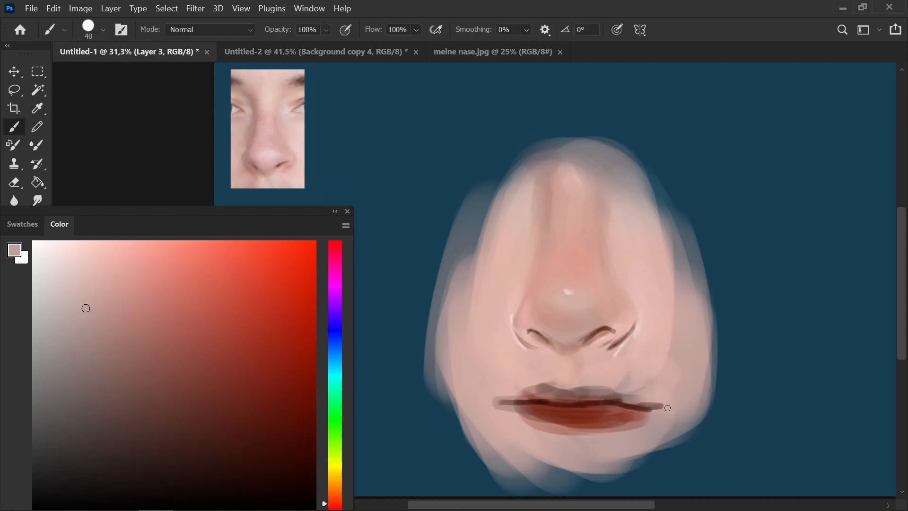
key("bracketright")
key("bracketright")
key("bracketright")
key("bracketright")
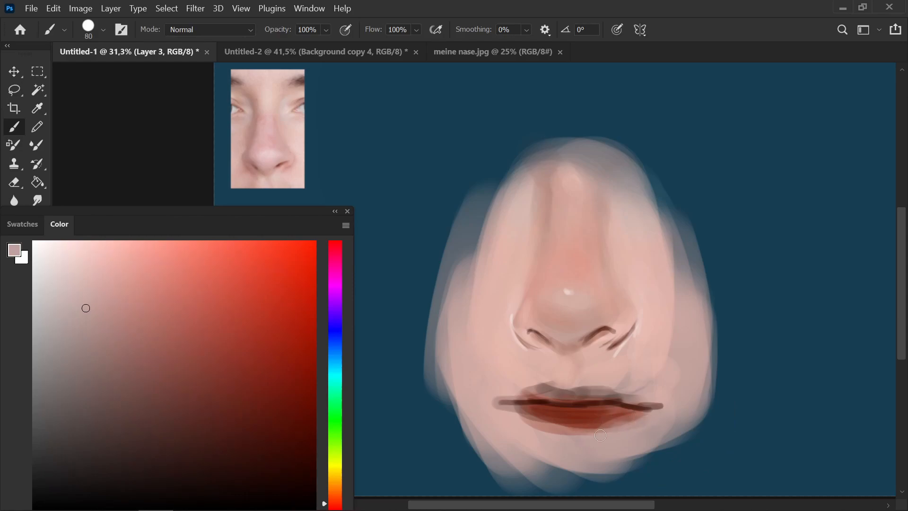
Step: Shade the philtrum between nose and upper lip in reddish brown and soften it with sampled skin tones at 90 px
left_click_drag(187, 347, 258, 358)
key("bracketright")
key("bracketright")
left_click_drag(556, 372, 572, 353)
left_click(556, 352, "alt")
key("bracketleft")
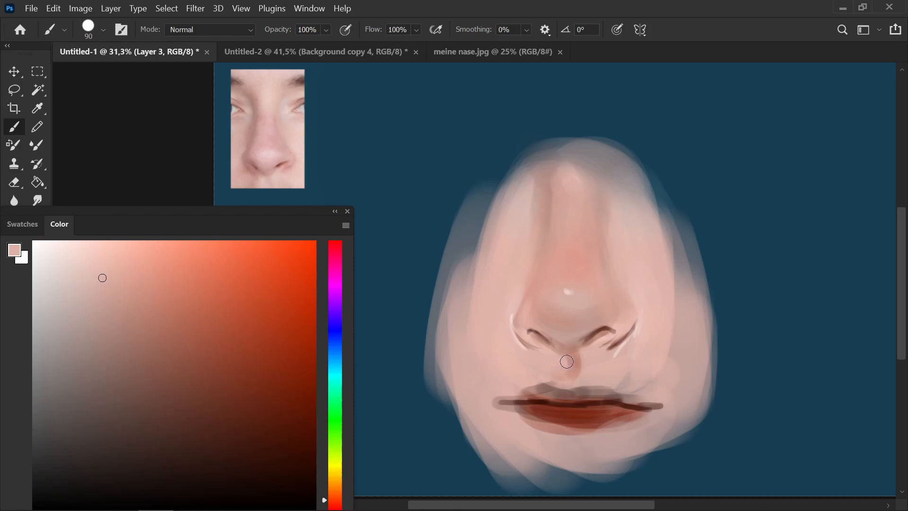
left_click(583, 374, "alt")
Step: Paint brown shadows over the creases under both nostril wings and clean their edges with a sampled skin tone at 70 px
left_click_drag(259, 368, 355, 416)
key("bracketright")
mouse_move(612, 353)
left_mouse_down()
mouse_move(638, 332)
mouse_move(628, 328)
left_mouse_up()
key("bracketleft")
left_click_drag(517, 335, 537, 354)
left_click(523, 364, "alt")
key("bracketleft")
key("bracketleft")
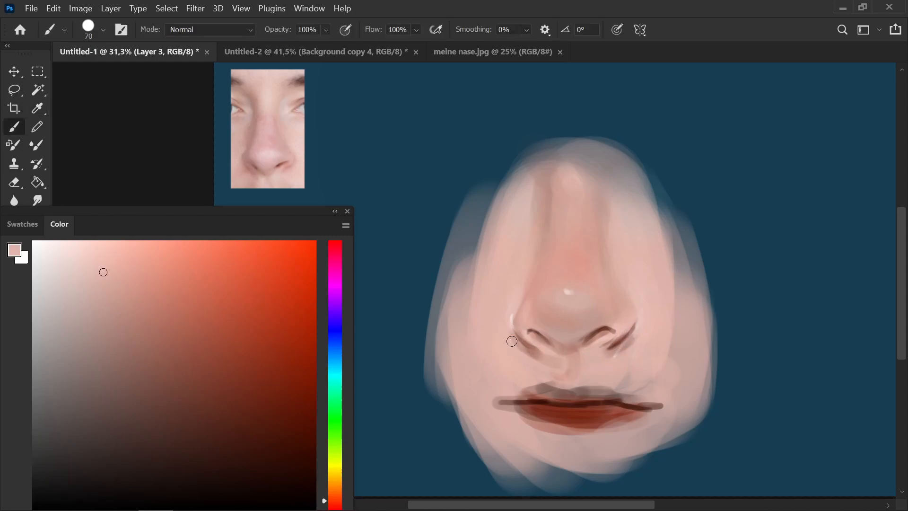
Step: Paint a dark red accent on the philtrum just above the upper lip at 125 px and sample a skin tone to blend it
left_click(612, 361, "alt")
left_click_drag(267, 359, 316, 380)
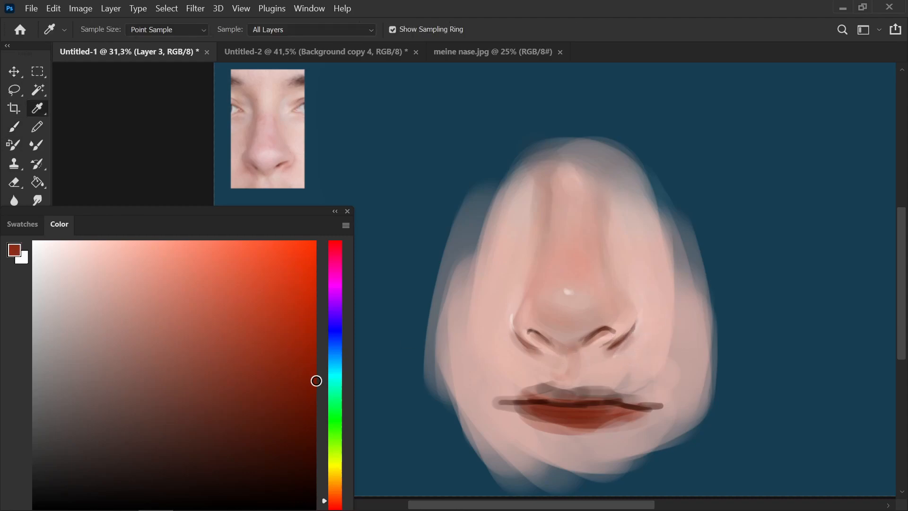
key("bracketright")
key("bracketright")
key("bracketright")
key("bracketright")
left_click_drag(563, 377, 578, 367)
left_click(555, 339, "alt")
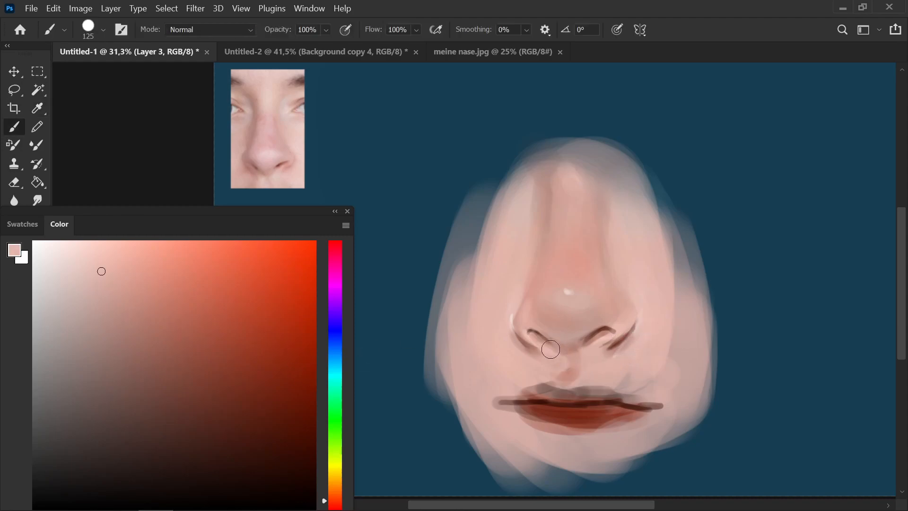
Step: Add a Brightness/Contrast adjustment layer above Layer 3 and clip it to that layer
scroll(634, 237, "down", 2)
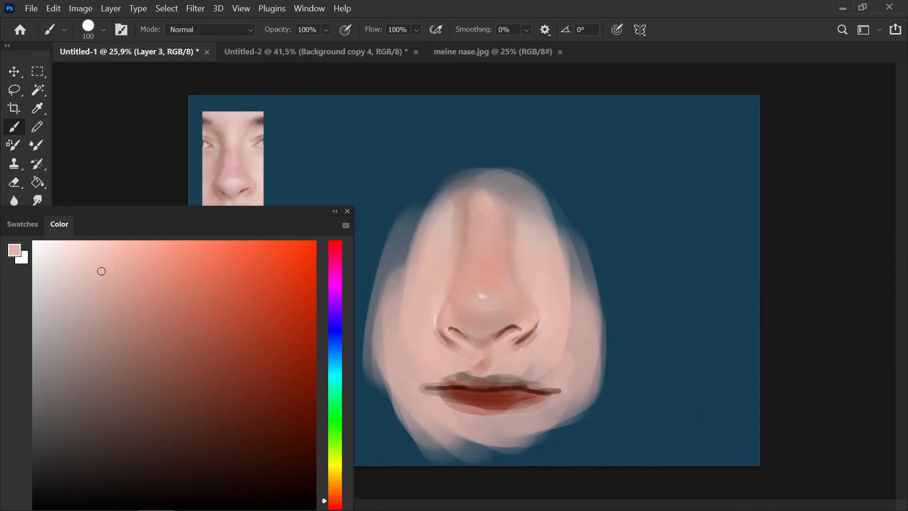
left_click_drag(709, 0, 890, 121)
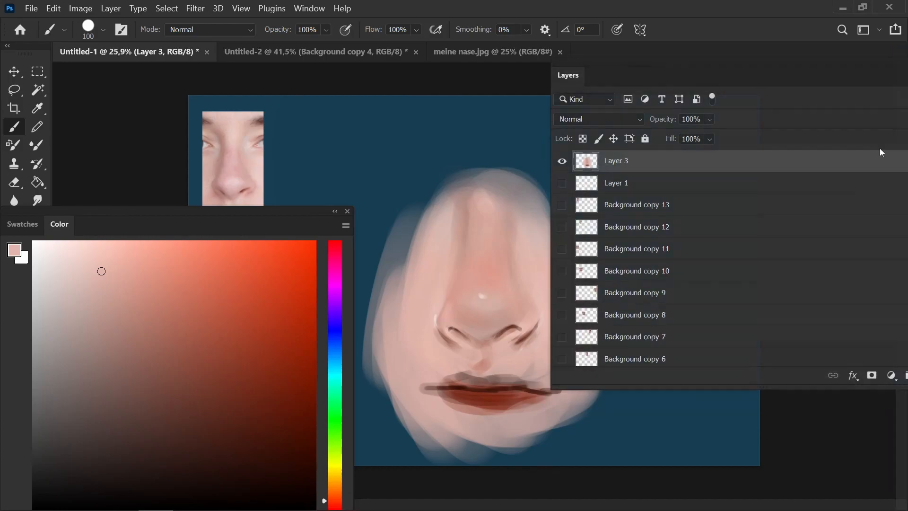
left_click(892, 376)
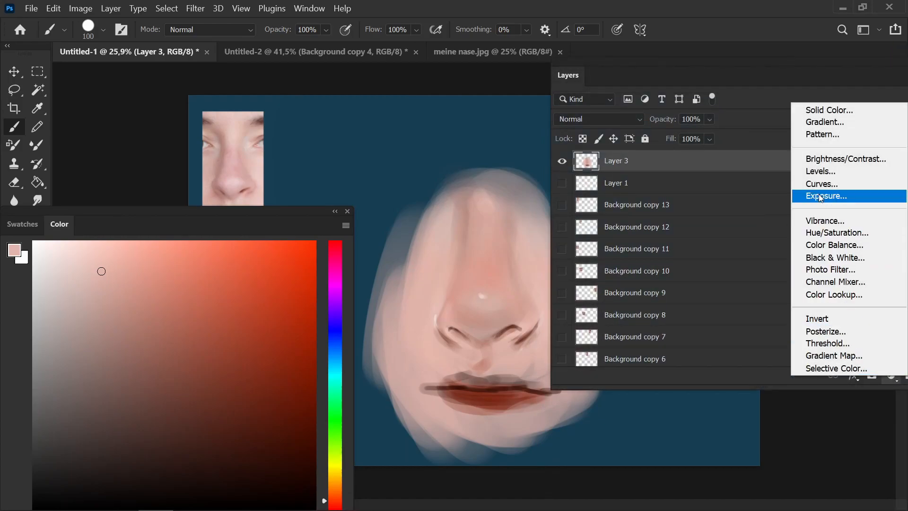
left_click(819, 160)
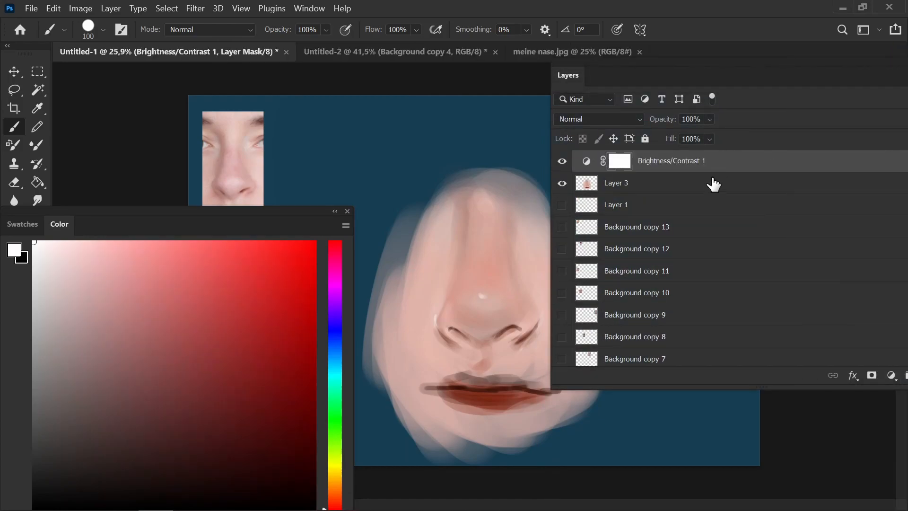
right_click(709, 174)
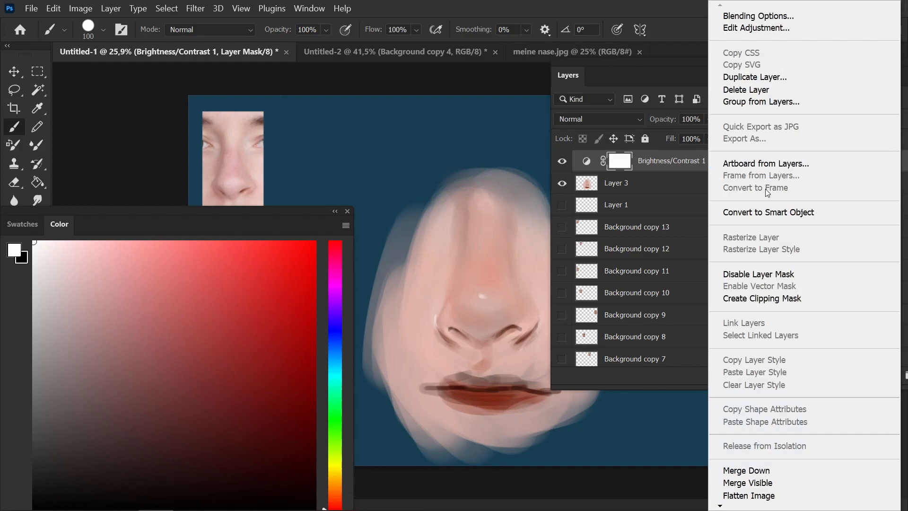
left_click(785, 298)
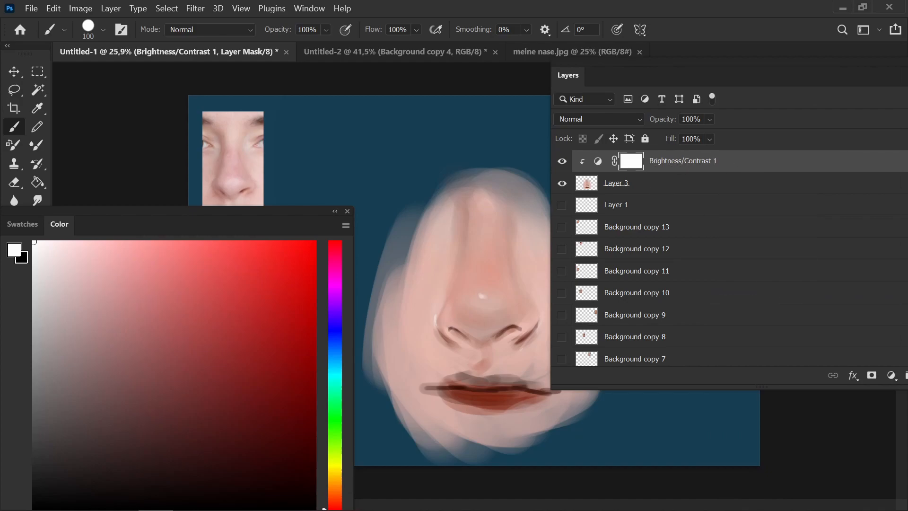
Step: Set the Brightness/Contrast adjustment to brightness -52 and contrast -15
left_click_drag(907, 71, 777, 100)
left_click_drag(729, 173, 700, 206)
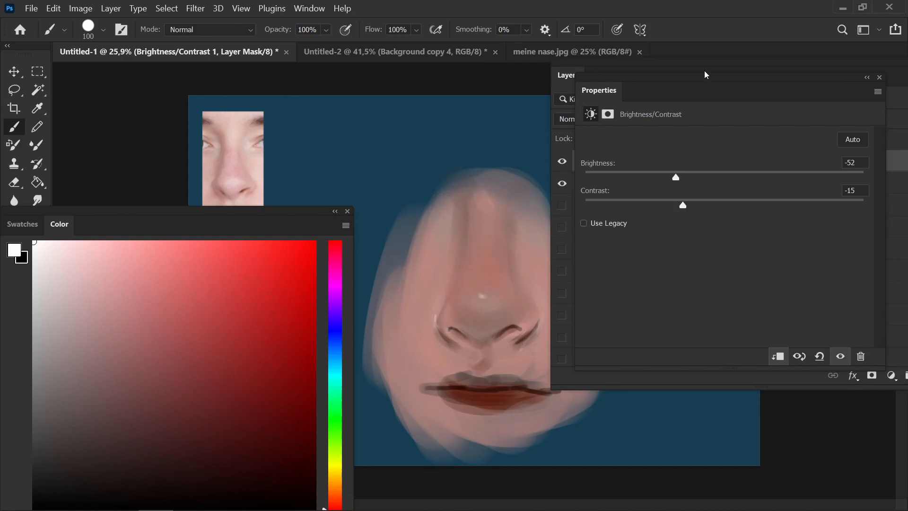
double_click(691, 97)
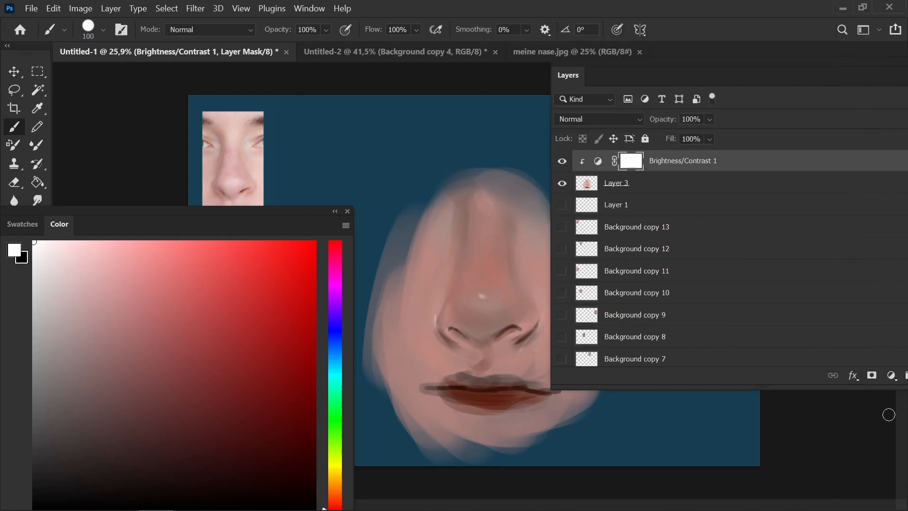
Step: Add a Color Balance adjustment layer above Brightness/Contrast 1 and clip it to the painting
left_click(892, 375)
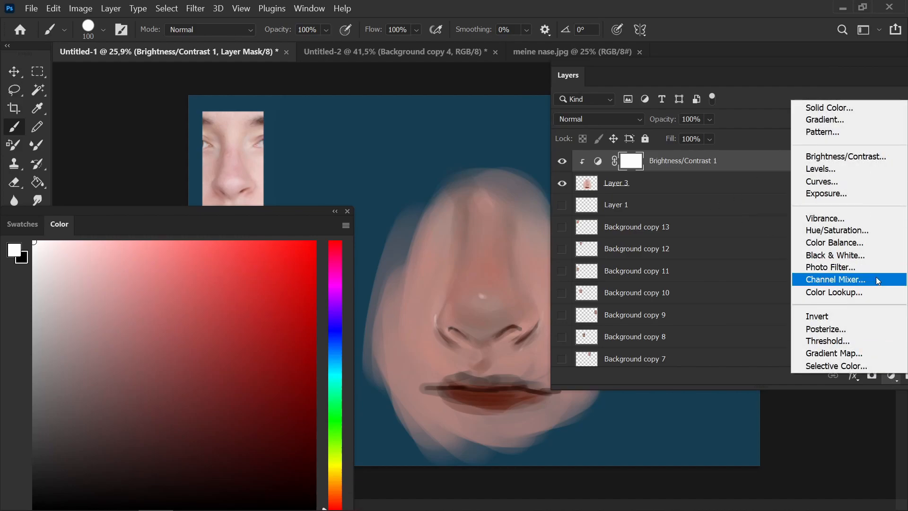
left_click(842, 243)
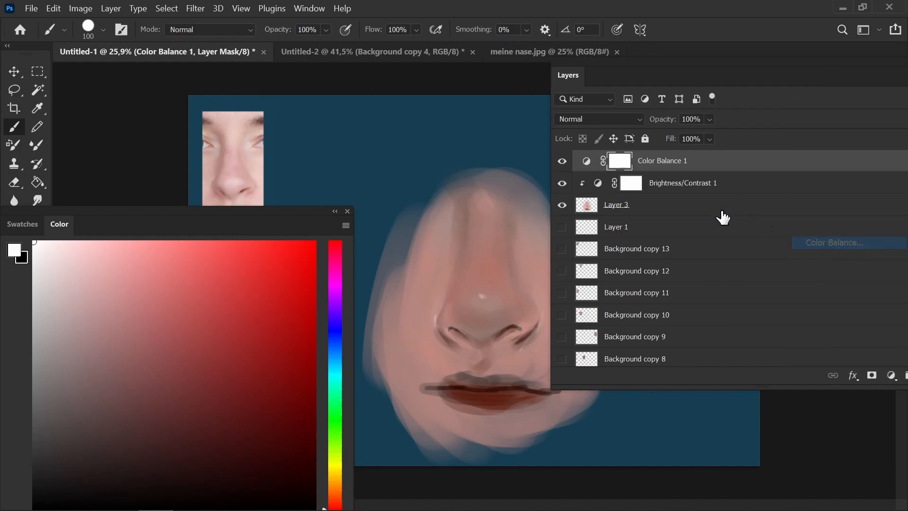
right_click(667, 164)
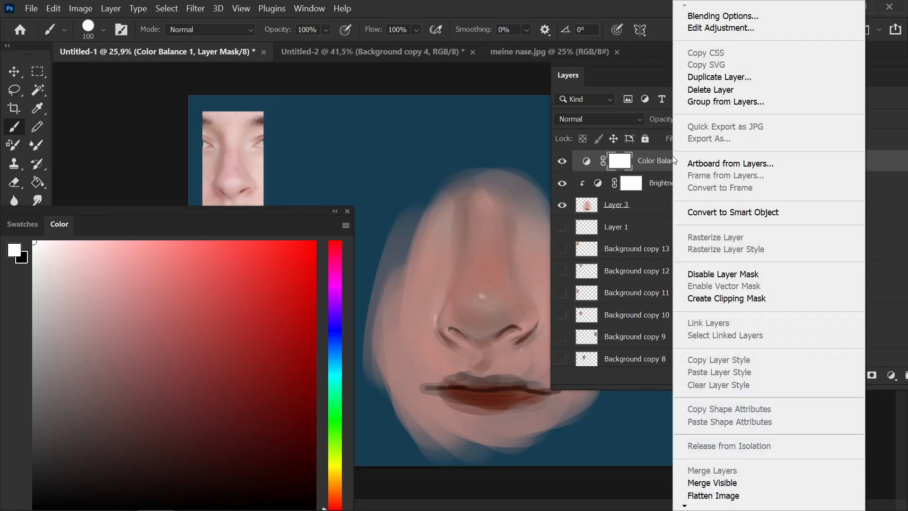
left_click(750, 304)
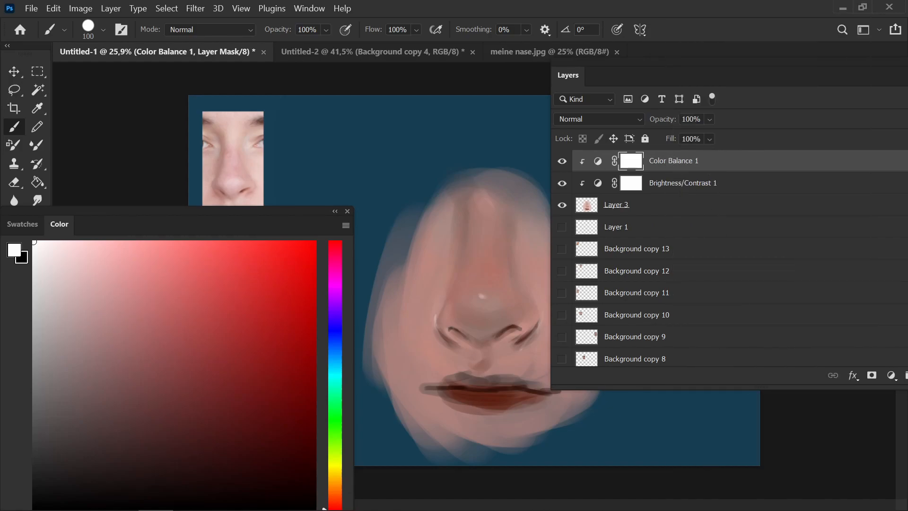
Step: Shift the Color Balance midtones toward yellow and slightly toward green
left_click_drag(719, 0, 768, 90)
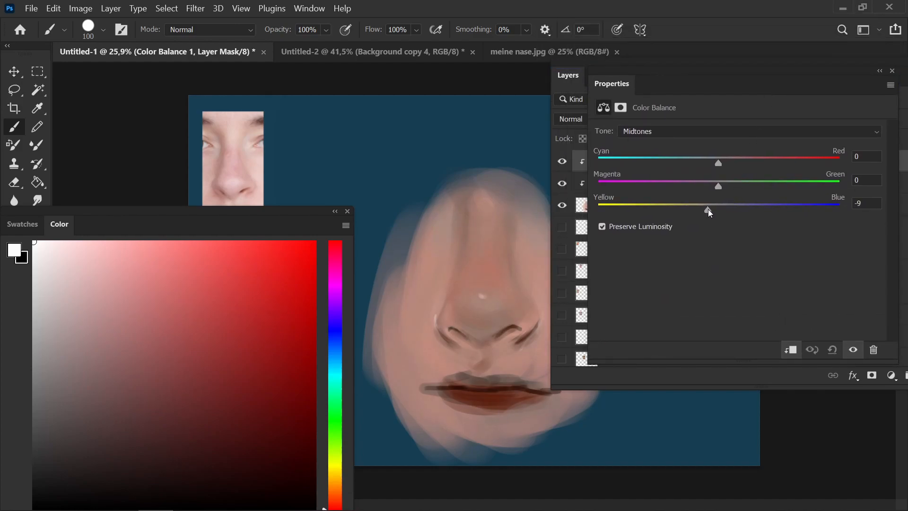
left_click_drag(708, 212, 724, 191)
left_click_drag(726, 192, 717, 168)
left_click_drag(686, 93, 683, 0)
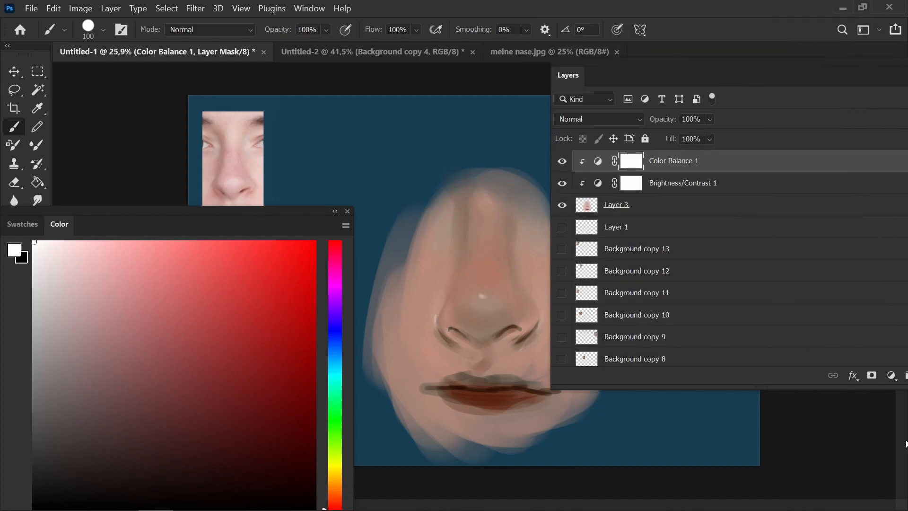
Step: Create an empty layer above the Color Balance adjustment and clear the view of the canvas
left_click_drag(742, 79, 715, 101)
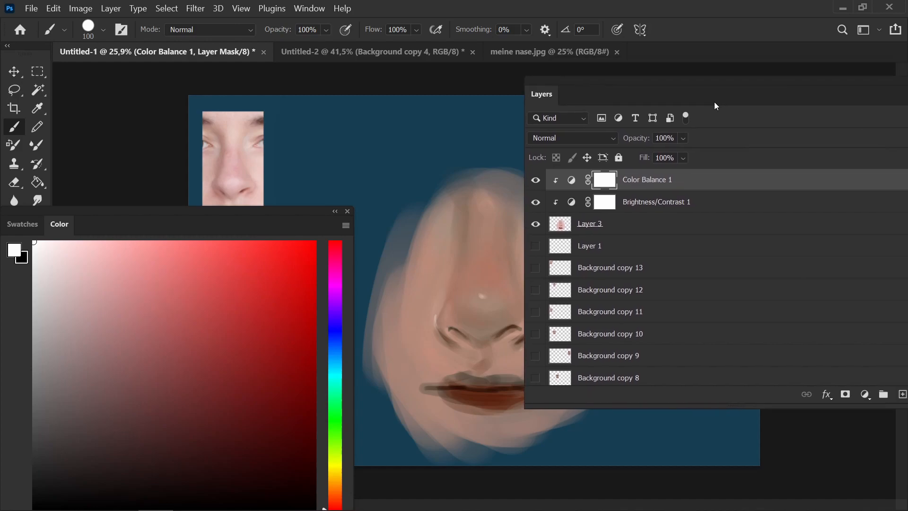
left_click(902, 394)
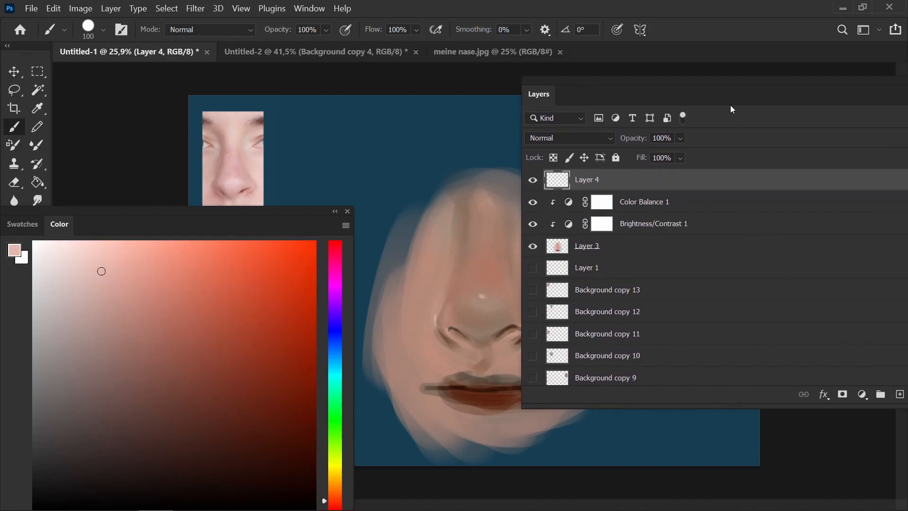
left_click_drag(731, 91, 663, 0)
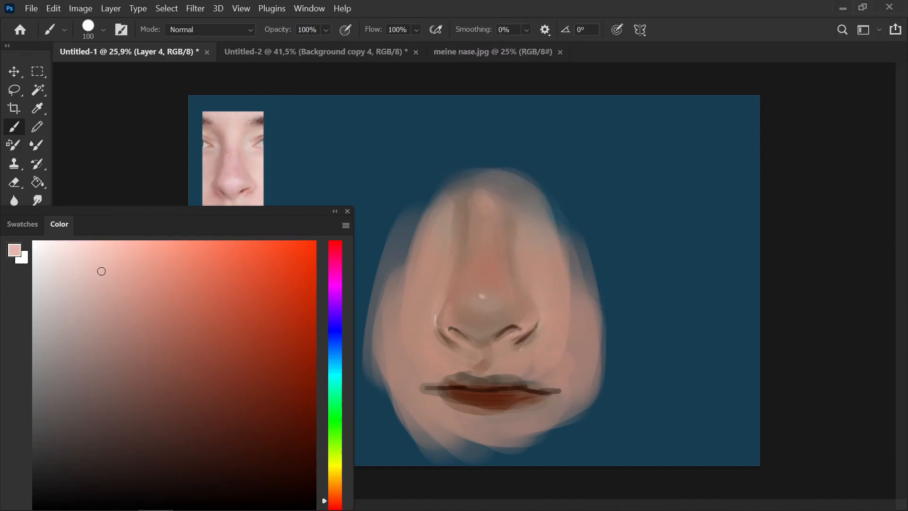
Step: Paint a near-white highlight on the nose tip at 20 px and lighten the surrounding tip with pale peach at 100 px
left_click(481, 297, "alt")
left_click_drag(73, 270, 60, 233)
key("b")
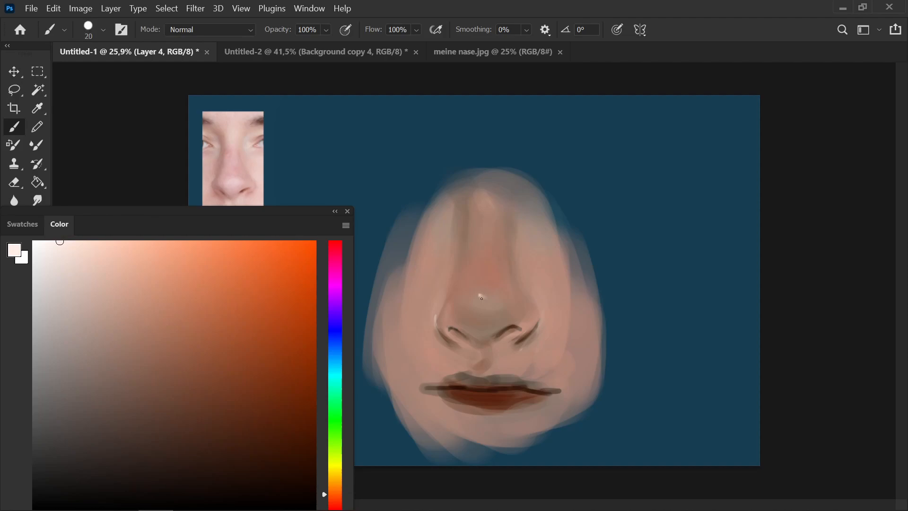
left_click(481, 297, "alt")
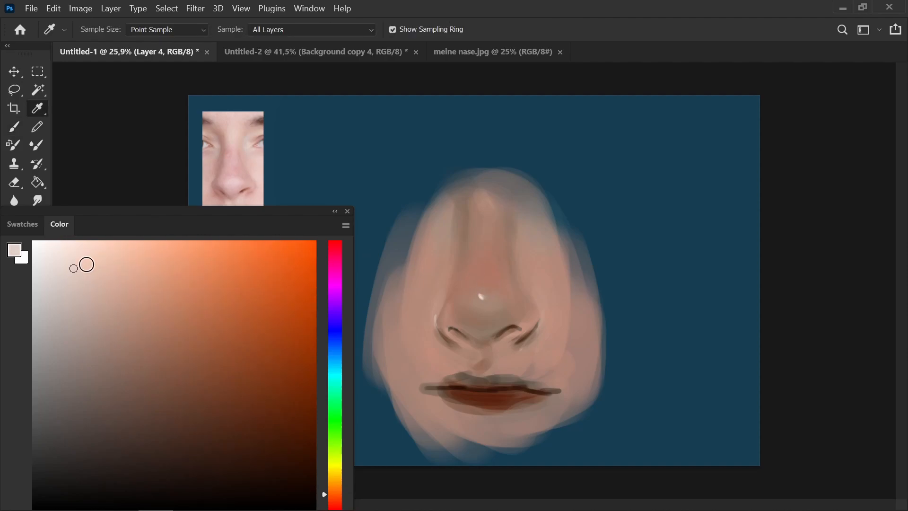
left_click(88, 267)
key("bracketright")
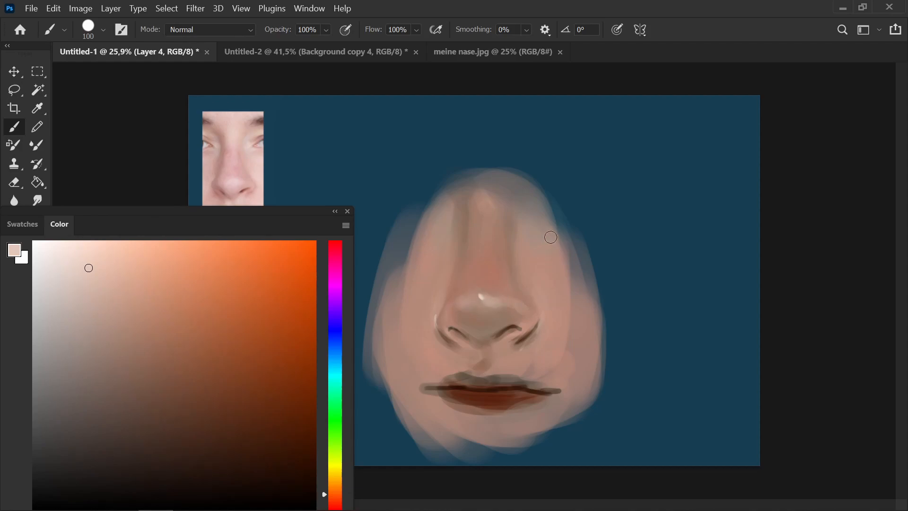
Step: Tint the nose tip with light blue and pale turquoise reflections and sample a skin tone to blend them
left_click(483, 311, "alt")
key("i")
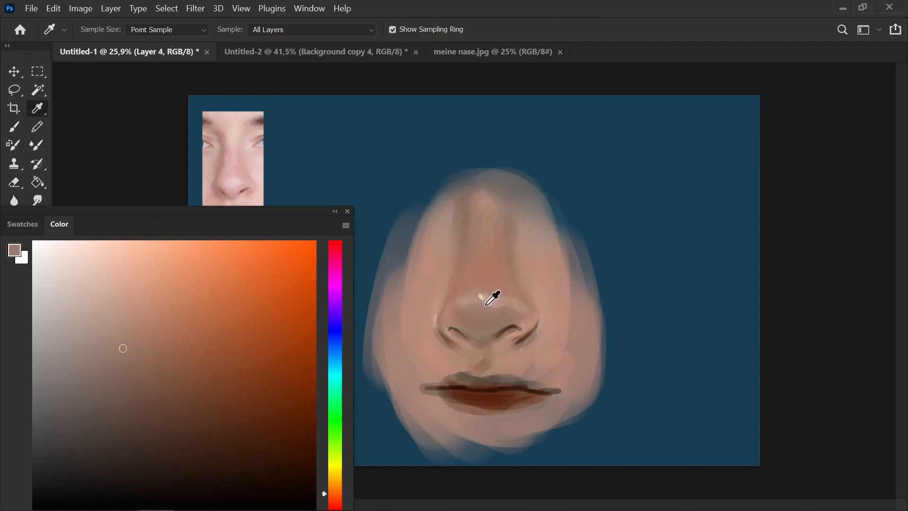
left_click(336, 354)
left_click(106, 278)
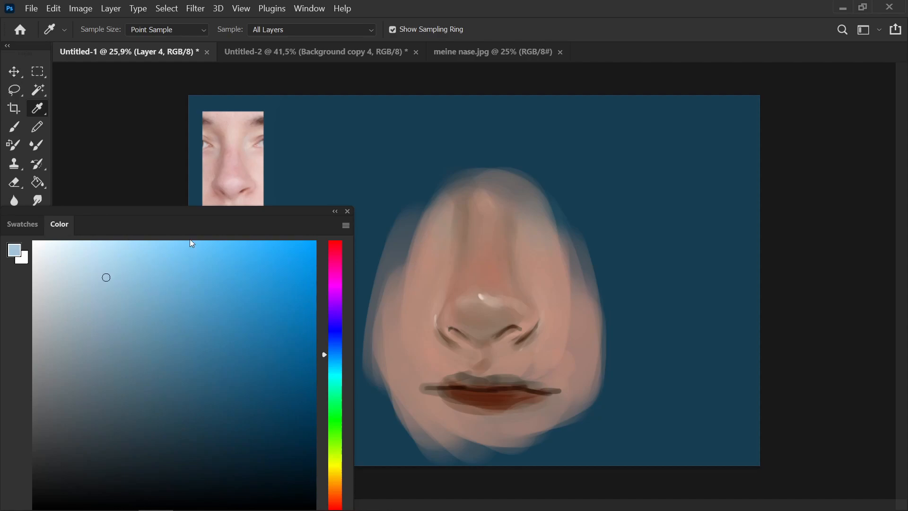
left_click(337, 378)
left_click(101, 264)
key("b")
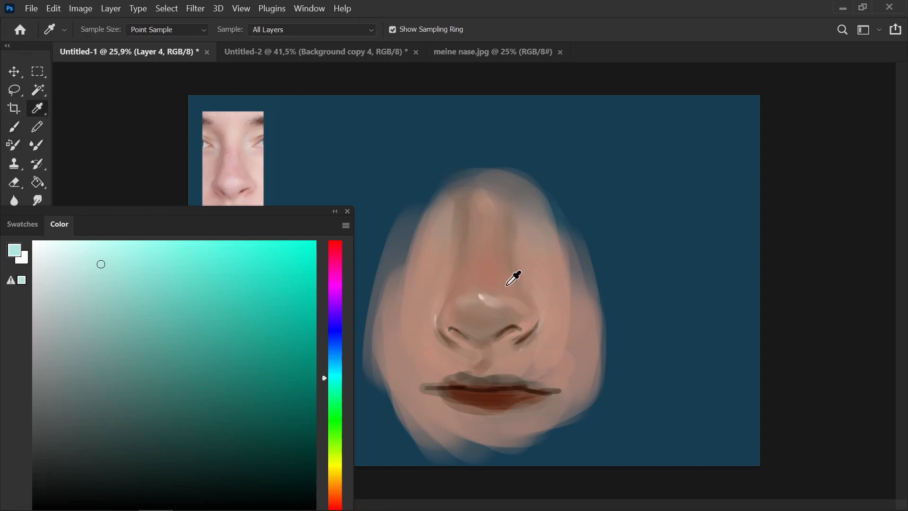
left_click(491, 281, "alt")
key("alt")
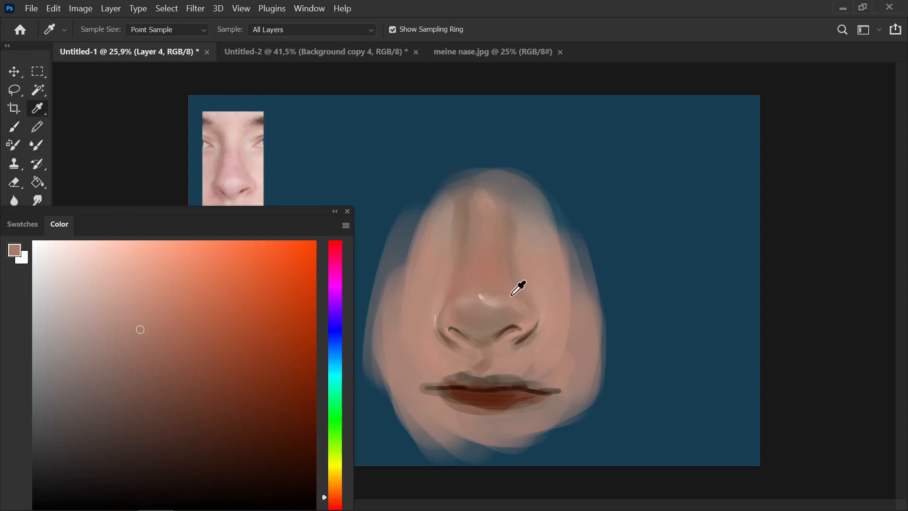
Step: Smooth the upper nose bridge with light and reddish skin tones sampled along the bridge
left_click(491, 189, "alt")
mouse_move(479, 205)
left_mouse_down()
mouse_move(486, 183)
mouse_move(485, 223)
left_mouse_up()
key("alt")
left_click(486, 253, "alt")
key("alt")
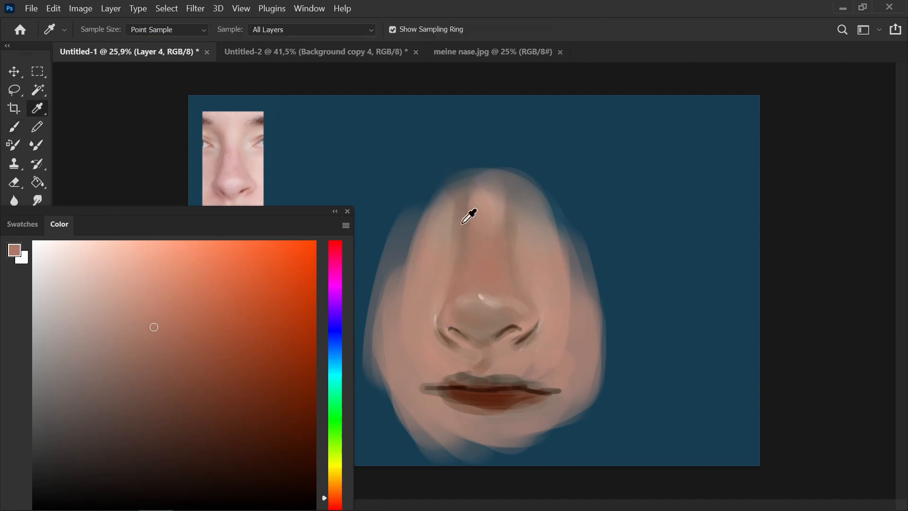
Step: Deepen the shadows on both sides of the upper bridge in dark brown and soften them with a sampled skin tone
left_click(314, 439)
left_click_drag(461, 190, 461, 243)
mouse_move(517, 207)
left_mouse_down()
mouse_move(552, 168)
mouse_move(579, 169)
mouse_move(532, 211)
mouse_move(536, 195)
mouse_move(522, 216)
left_mouse_up()
key("bracketright")
left_click(531, 211, "alt")
key("bracketright")
key("bracketright")
key("bracketright")
Step: Paint pale peach highlights along the outer edges of both nostril wings, varying the brush size up to 100 px
left_click(60, 241)
key("bracketleft")
key("bracketleft")
key("bracketleft")
key("bracketleft")
key("bracketleft")
key("bracketleft")
key("bracketleft")
key("bracketright")
key("bracketright")
key("bracketright")
key("bracketright")
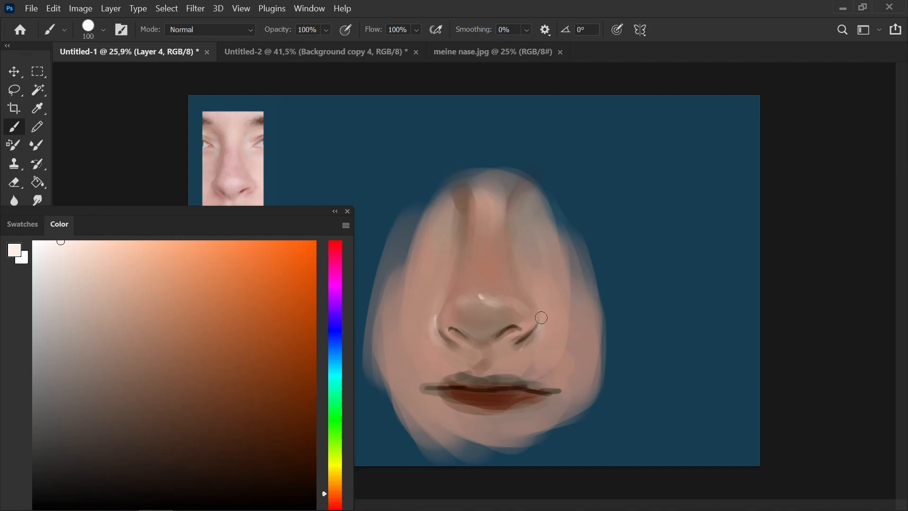
Step: Tint the skin below and beside the nostril wings with muted light blue and sample a skin tone to blend it at 300 px
left_click(428, 310, "alt")
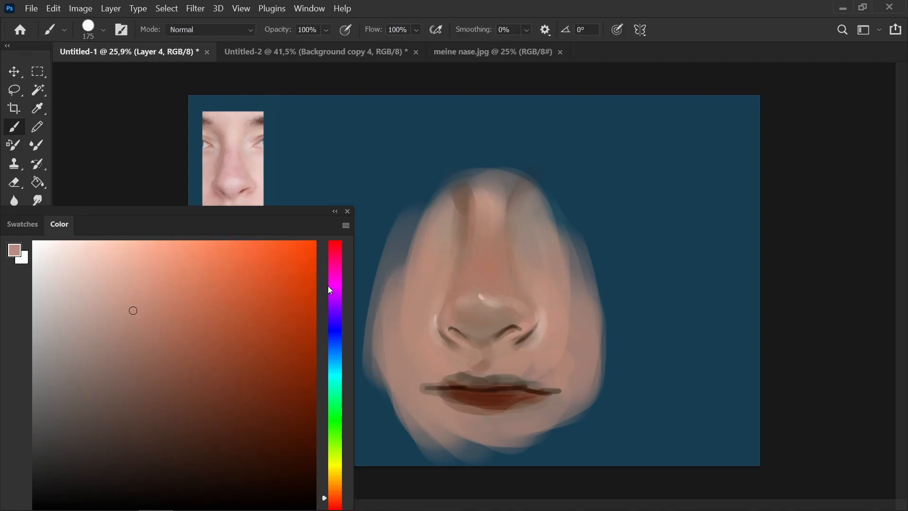
left_click(329, 354)
left_click(99, 284)
key("bracketright")
key("bracketright")
key("bracketright")
left_click(438, 333, "alt")
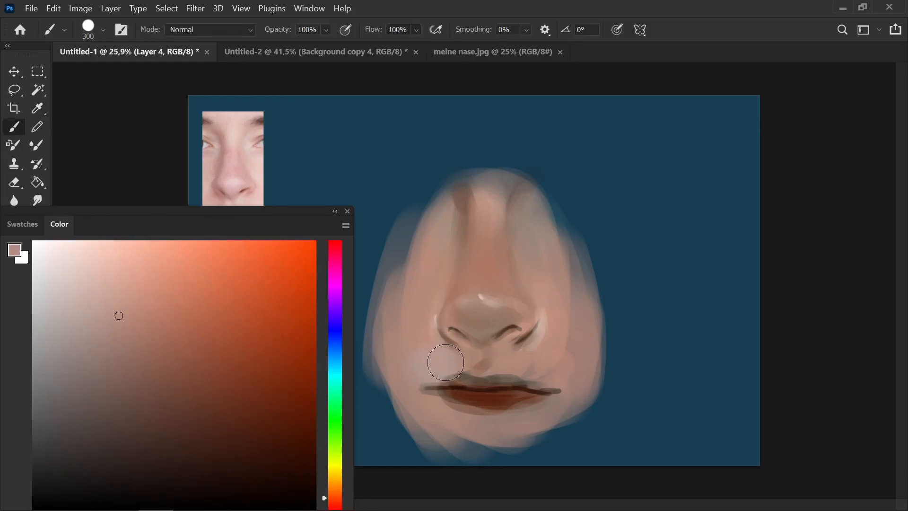
Step: Blend the skin between nose and mouth with a light skin tone sampled from the cheek at 250 px
key("i")
left_click(391, 312)
left_click(390, 311)
key("b")
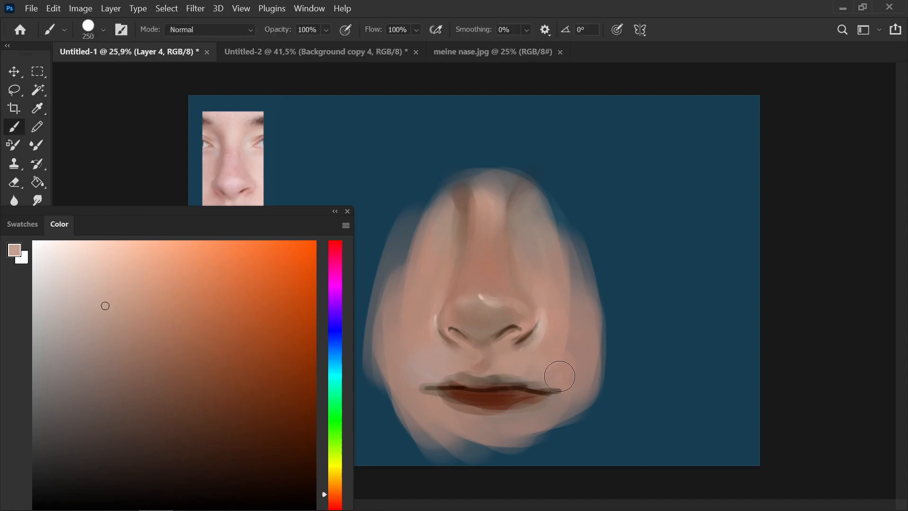
left_click(424, 351, "alt")
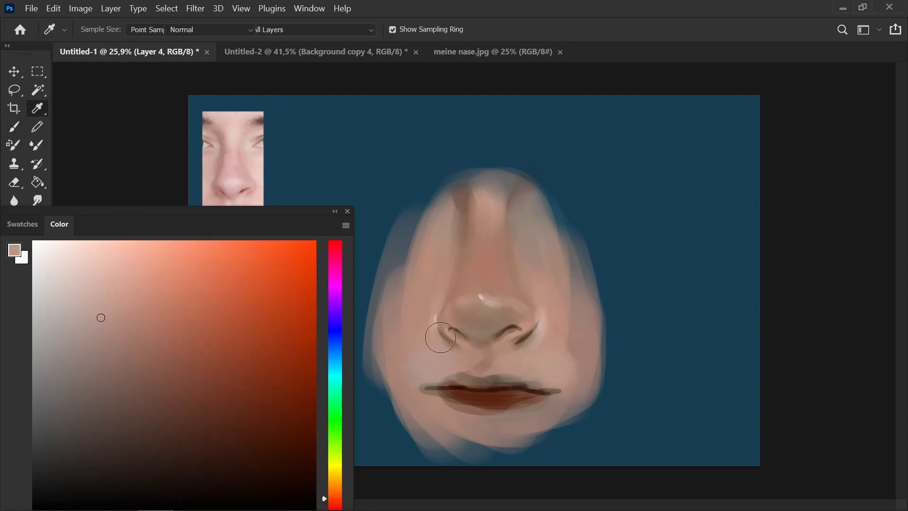
Step: Soften the philtrum and the upper lip's edge with a sampled skin tone at 125 px
key("bracketleft")
key("bracketleft")
key("bracketleft")
key("bracketleft")
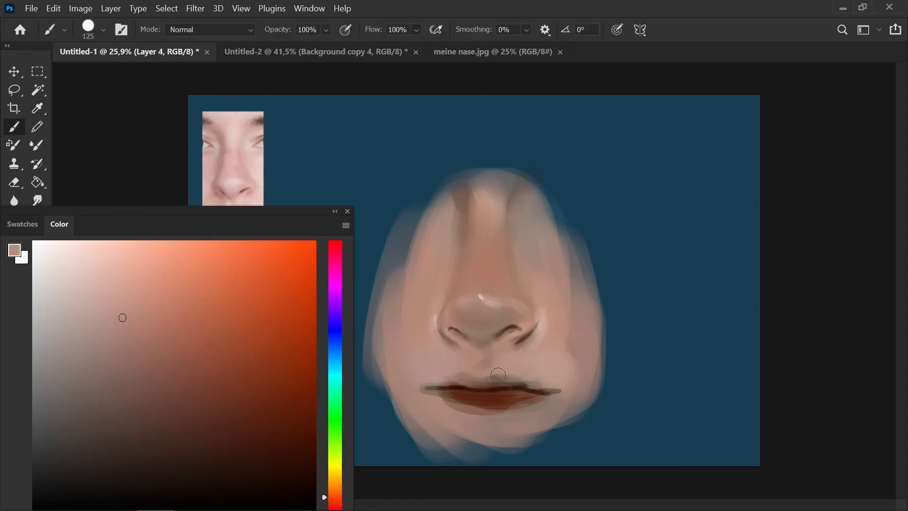
Step: Refine the nose tip and wings with sampled skin tones and a light peach at 60 px
left_click(466, 327, "alt")
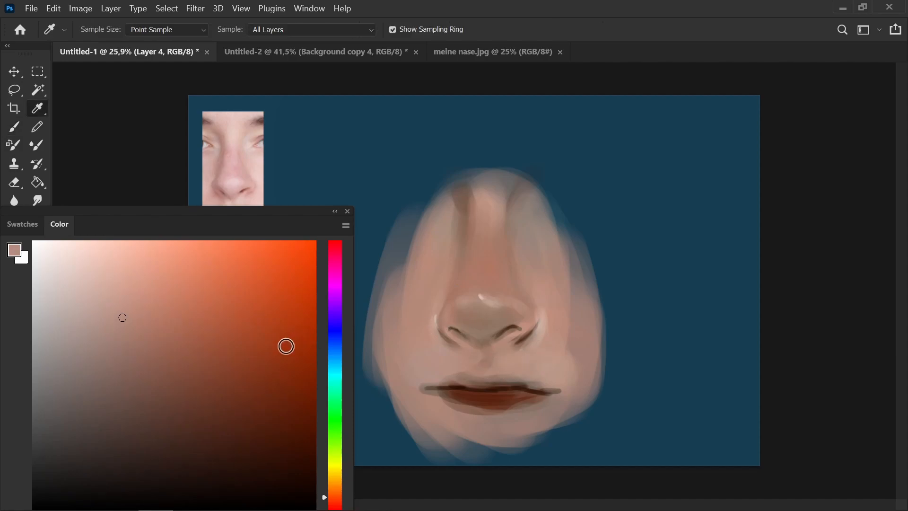
key("bracketleft")
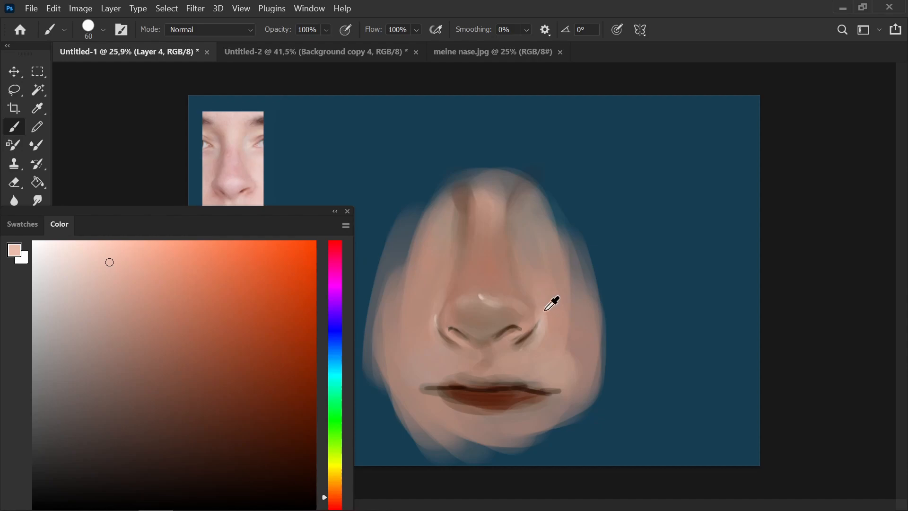
key("alt")
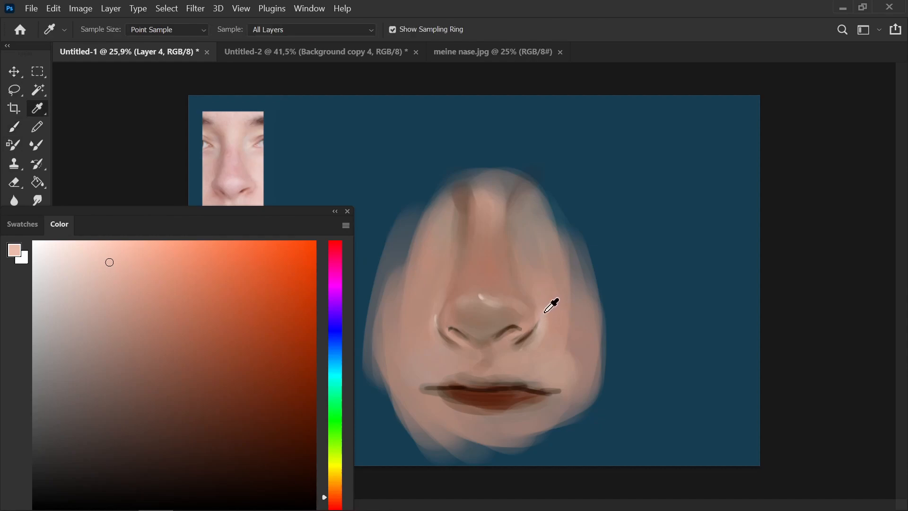
left_click(529, 396, "alt")
key("i")
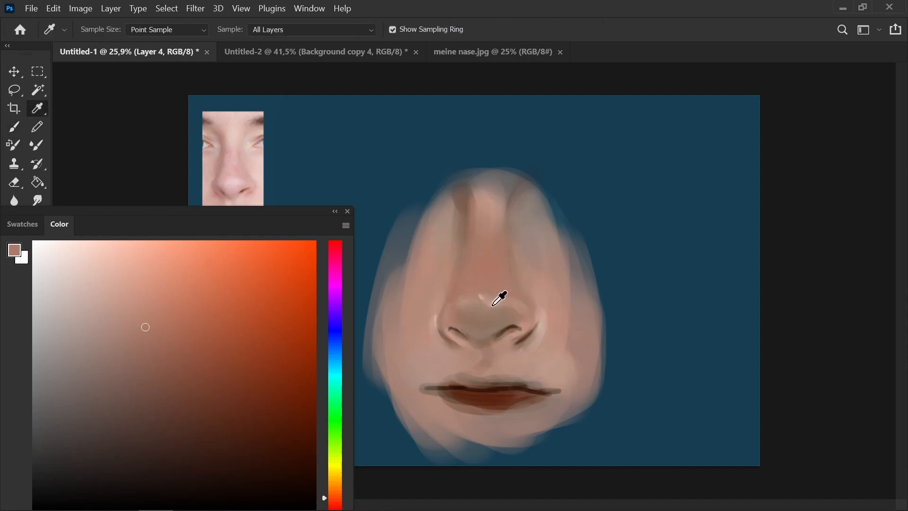
Step: Brush a pale turquoise glaze over the nose tip at 400 px
left_click_drag(335, 355, 335, 368)
left_click(102, 264)
key("b")
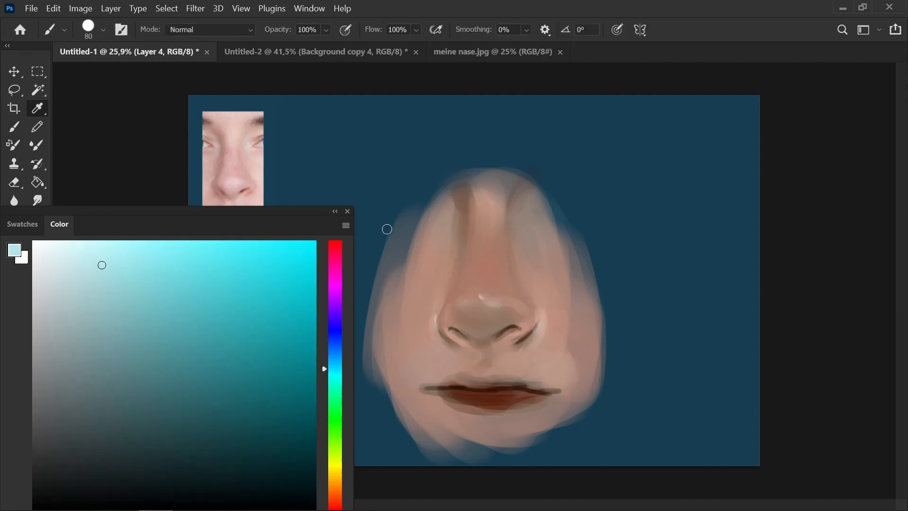
left_click(336, 380)
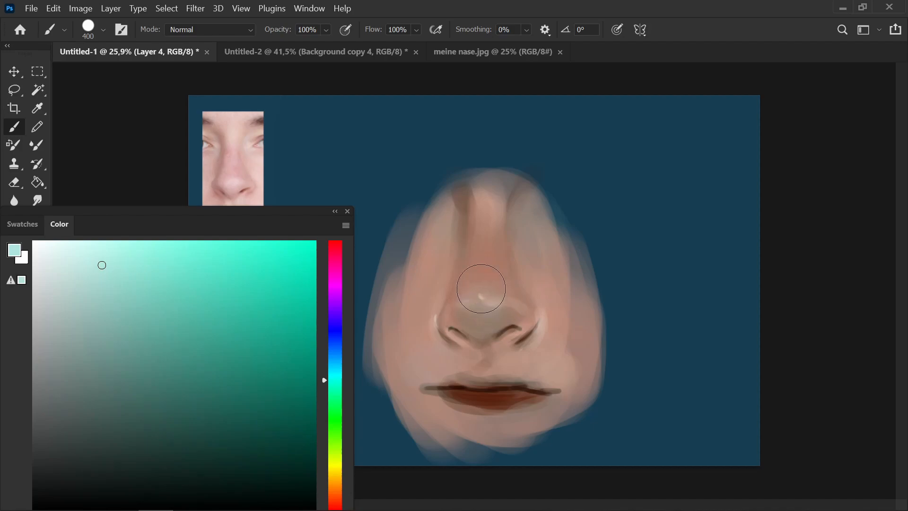
Step: Blend the glaze above the nose tip with a reddish skin tone sampled from the bridge at 200 px
key("i")
left_click(492, 236)
key("b")
key("bracketleft")
key("bracketleft")
key("bracketleft")
key("bracketright")
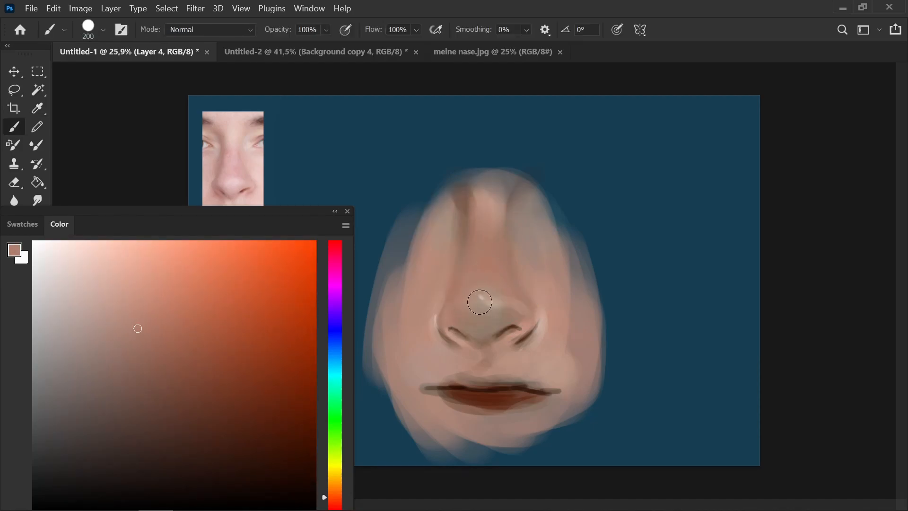
Step: Define both sides of the lower bridge and nose tip with dark reddish brown contours, refining them at 50 px
key("i")
left_click(459, 267)
left_click(314, 430)
key("b")
left_click(454, 264, "alt")
key("bracketright")
key("i")
left_click(314, 428)
key("b")
key("bracketright")
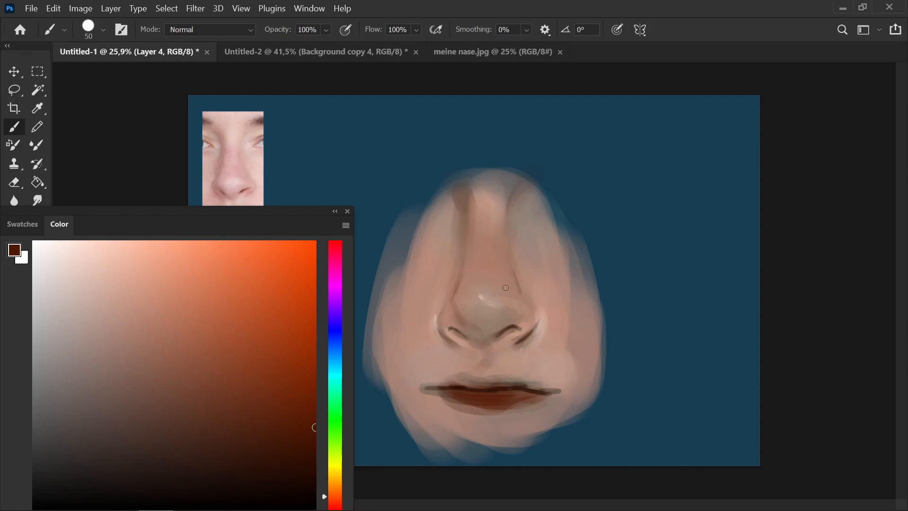
Step: Soften the nose tip's contours and clean the creases under both nostril wings with sampled skin tones at 50 px
left_click(463, 309, "alt")
left_click(461, 304, "alt")
left_click(440, 331, "alt")
left_click(535, 333, "alt")
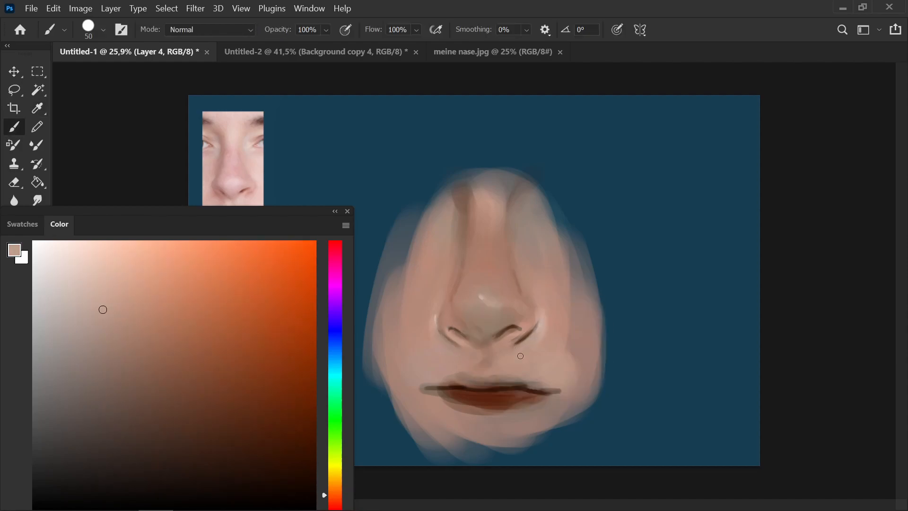
Step: Shade the lower nose tip with a reddish brown at 150 px and blend it with a sampled nose-tip tone at 100 px
left_click(225, 388)
key("bracketright")
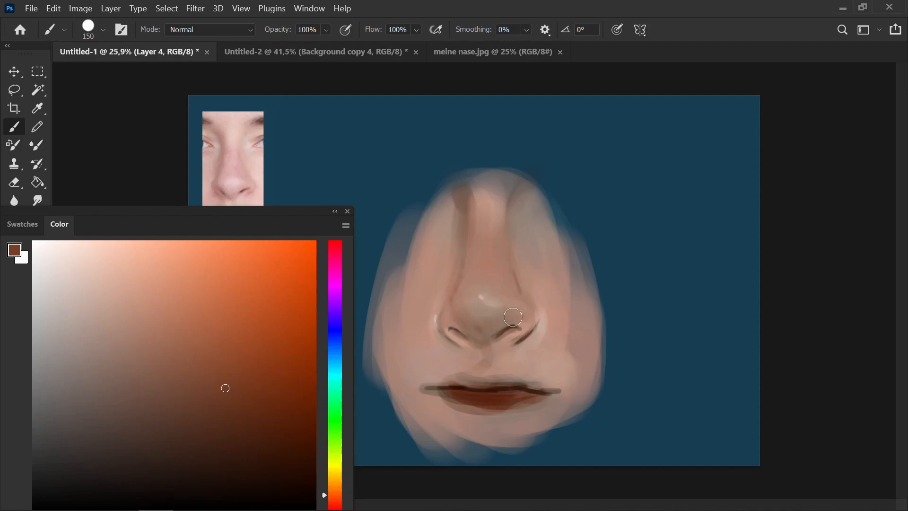
left_click(494, 297, "alt")
key("bracketleft")
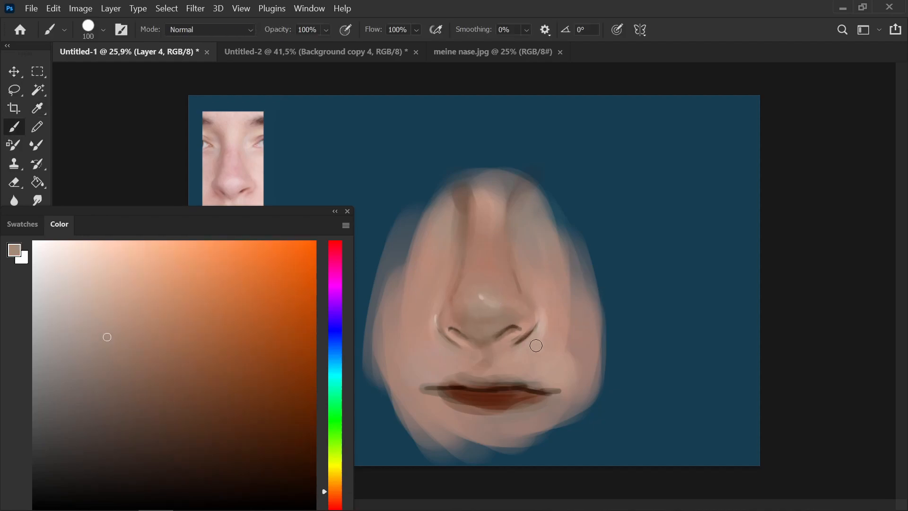
Step: Paint a near-white pink highlight along the centre of the upper lip's edge and soften it with a skin tone sampled there
key("alt")
left_click(47, 242)
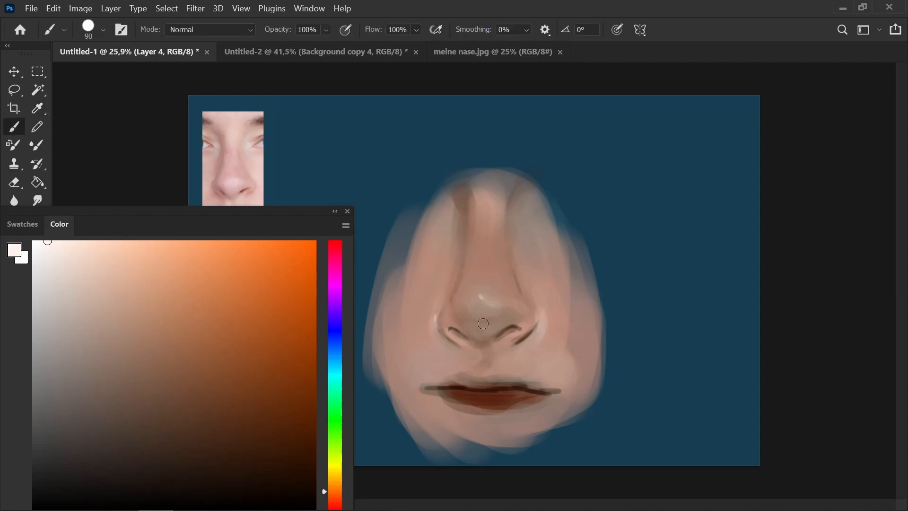
left_click(474, 369, "alt")
key("bracketright")
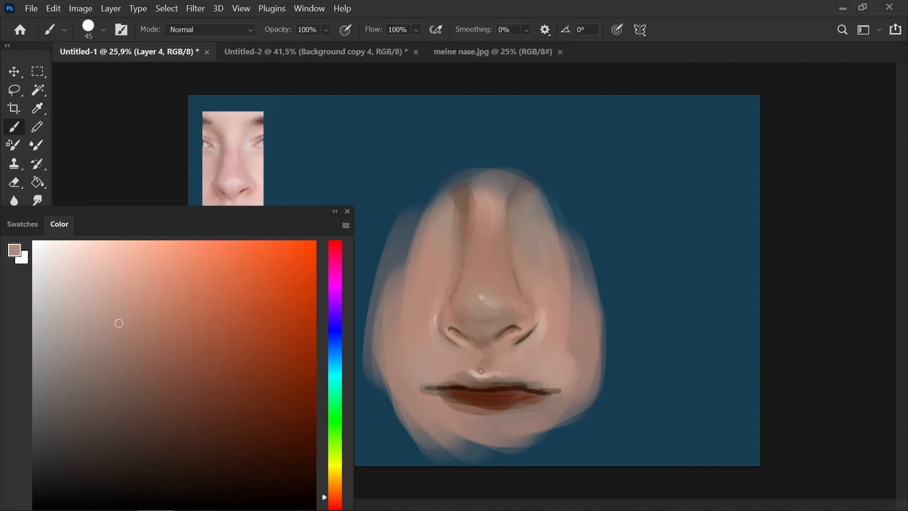
Step: Repaint the lips with a salmon pink based on the sampled lip colour, enlarging the brush up to 150 px
left_click(495, 395, "alt")
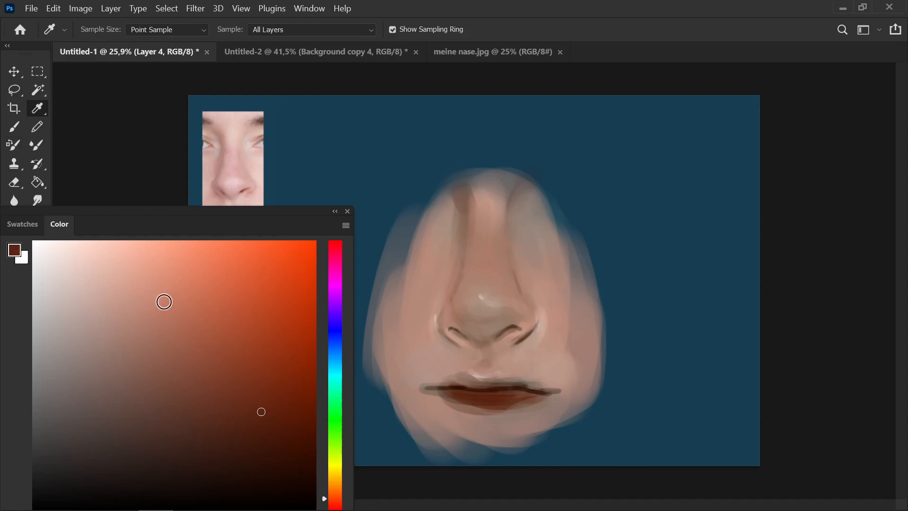
left_click(155, 304)
key("bracketright")
left_click_drag(477, 380, 521, 387)
key("bracketright")
key("bracketright")
mouse_move(450, 393)
left_mouse_down()
mouse_move(505, 403)
mouse_move(456, 394)
mouse_move(517, 395)
mouse_move(482, 397)
left_mouse_up()
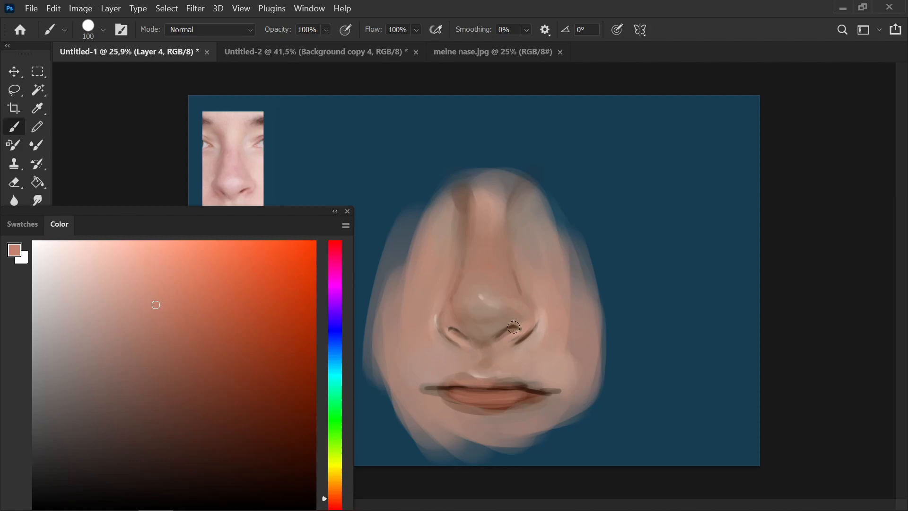
left_click_drag(496, 397, 532, 396)
key("bracketright")
left_click_drag(444, 394, 520, 400)
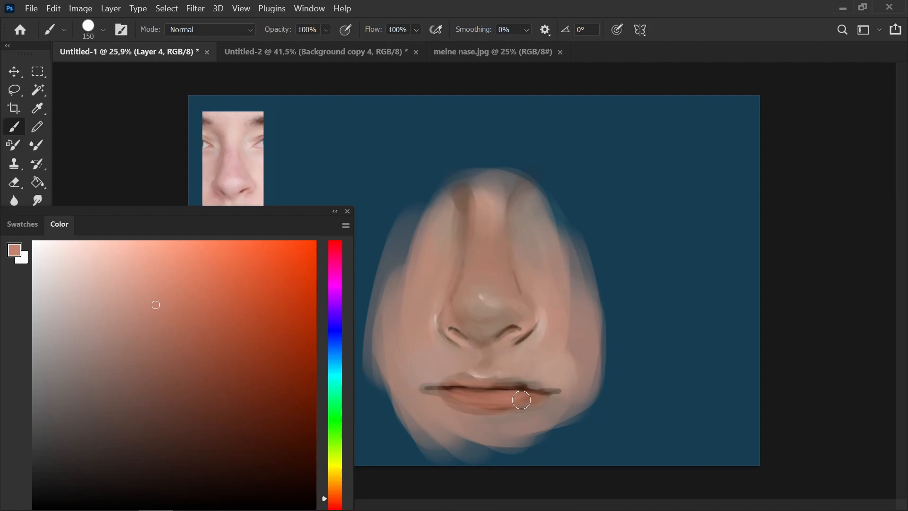
Step: Add light red tints at 100 px and saturated dark red accents at 30 px to the nostrils and wing creases
key("i")
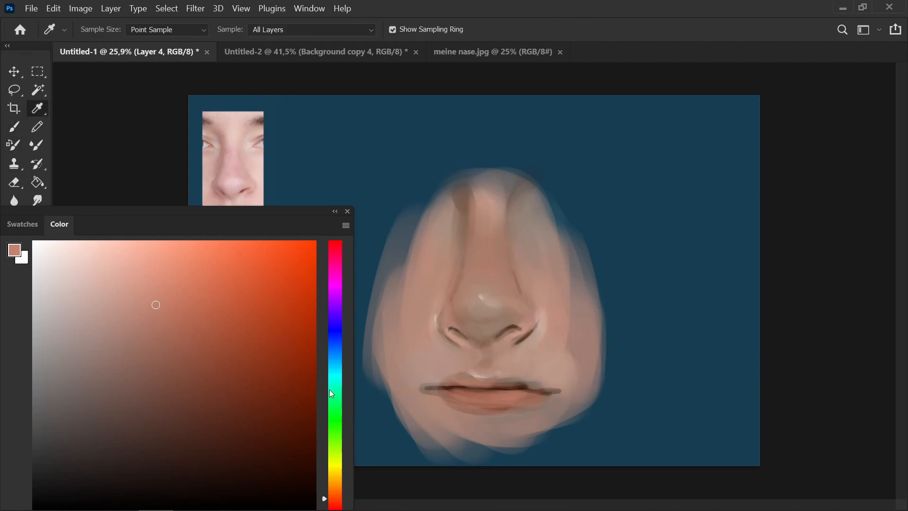
left_click_drag(339, 502, 339, 509)
left_click(203, 271)
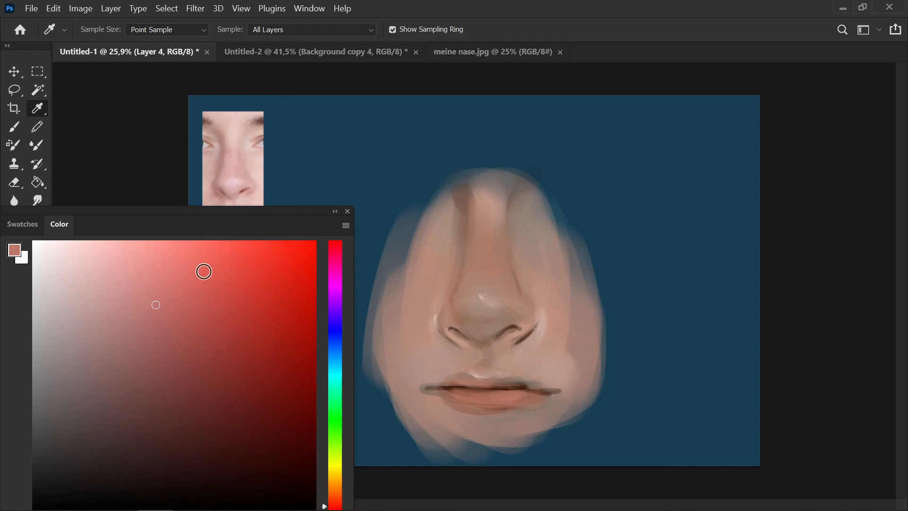
key("b")
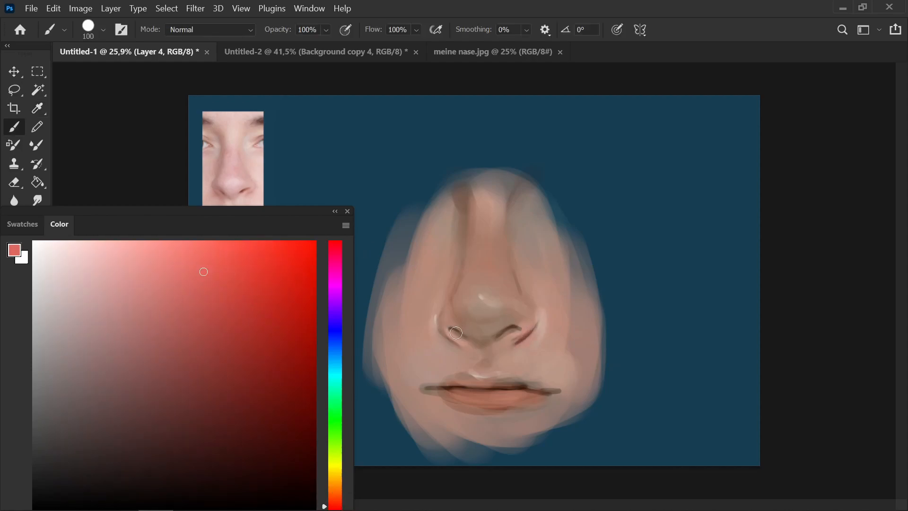
left_click_drag(281, 335, 316, 364)
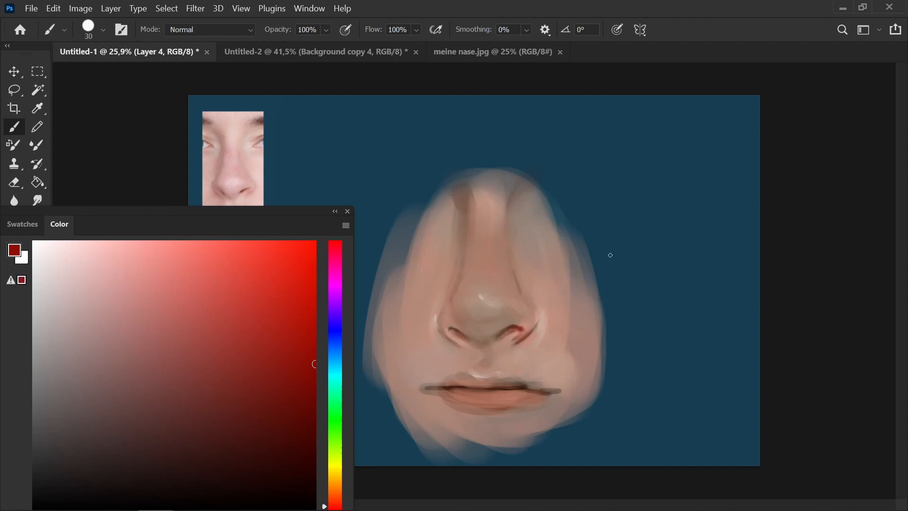
Step: Blend the side of the nose tip with a sampled tone and dot small white highlights on the tip at 35 px
key("i")
key("b")
key("i")
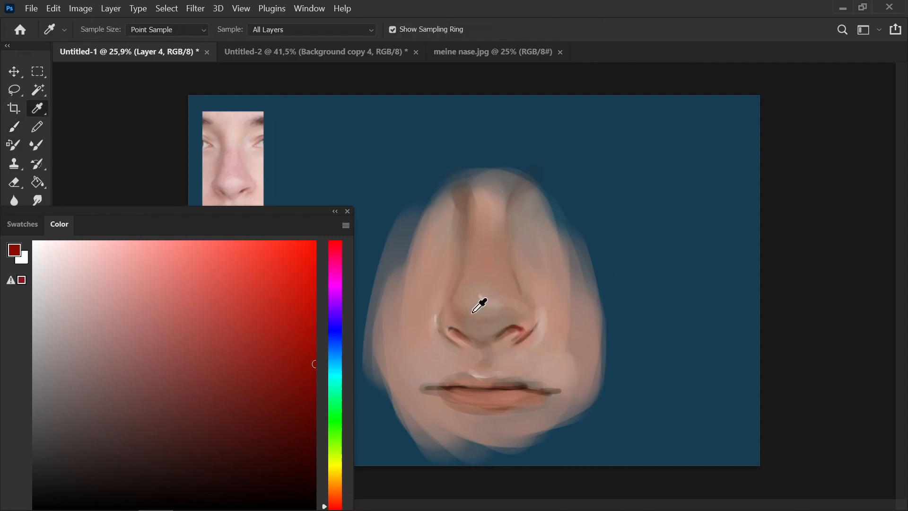
left_click(463, 308)
key("b")
key("bracketright")
left_click(34, 242)
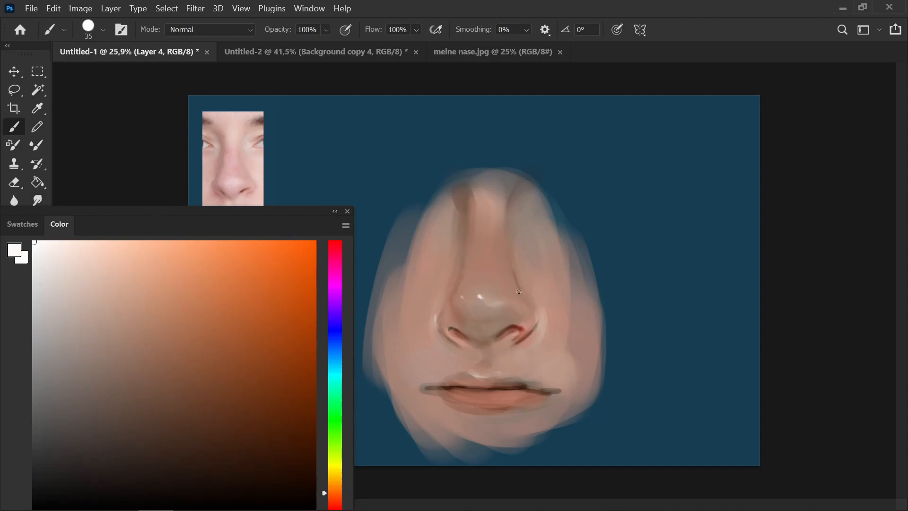
Step: Blend the upper nose bridge with a reddish skin tone sampled from it at 125 px
key("i")
left_click(499, 206)
key("b")
key("bracketright")
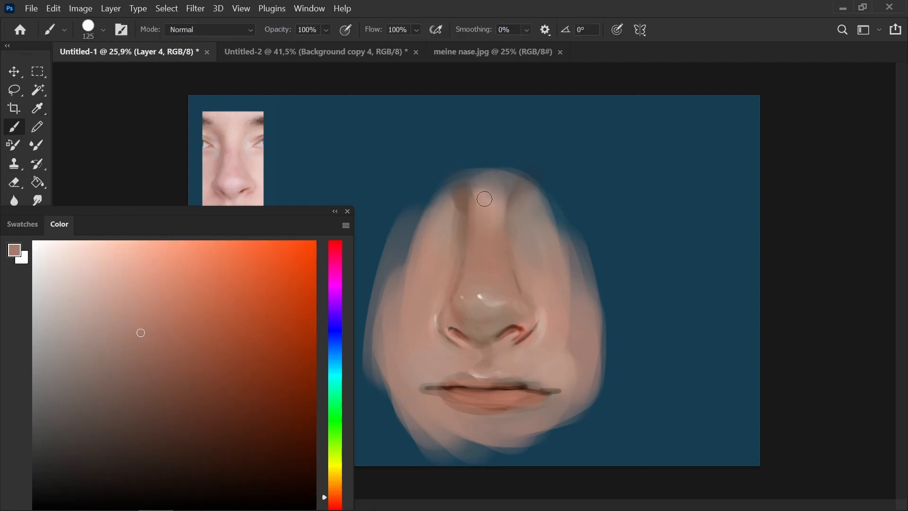
Step: Extend the skin outward over both cheeks and the chin using a large brush and a sampled cheek tone
key("i")
left_click(539, 277)
key("b")
key("bracketright")
key("bracketright")
key("bracketright")
key("bracketright")
key("bracketright")
key("bracketright")
key("bracketright")
left_click_drag(568, 263, 588, 386)
left_click_drag(410, 273, 400, 418)
mouse_move(387, 387)
left_mouse_down()
mouse_move(407, 424)
mouse_move(520, 447)
mouse_move(582, 402)
mouse_move(583, 316)
mouse_move(539, 450)
mouse_move(421, 434)
mouse_move(481, 447)
mouse_move(574, 439)
left_mouse_up()
Step: Paint a dark reddish brown shadow over and beneath the lower lip, reducing the brush to 175 px
key("bracketleft")
key("bracketleft")
left_click(315, 452)
left_click_drag(440, 406, 515, 410)
key("bracketleft")
key("bracketleft")
key("bracketleft")
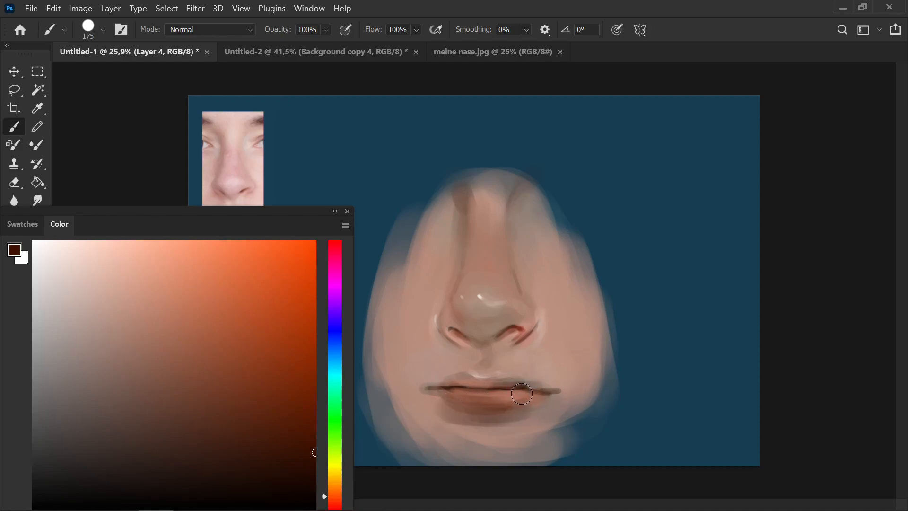
Step: Soften the nose tip and the left nostril area with sampled skin tones at 125 and 90 px
left_click(490, 299, "alt")
key("bracketleft")
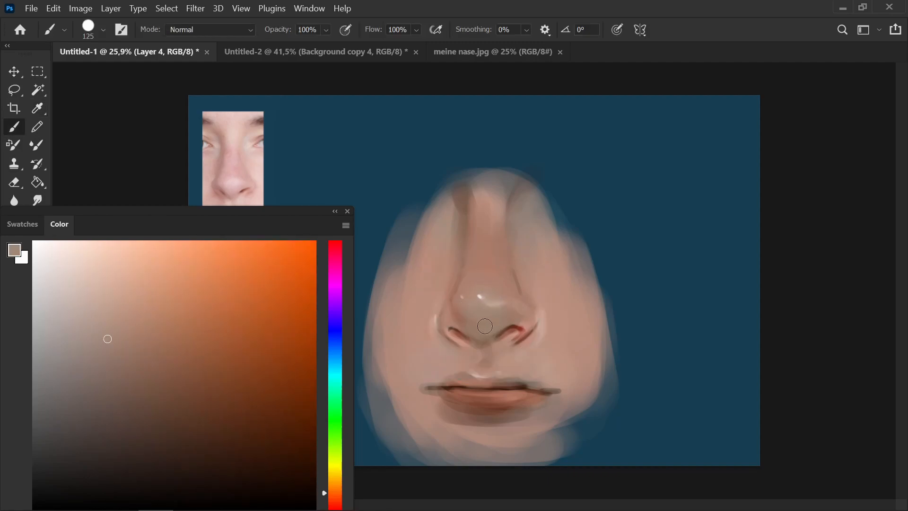
left_click(459, 334, "alt")
key("bracketleft")
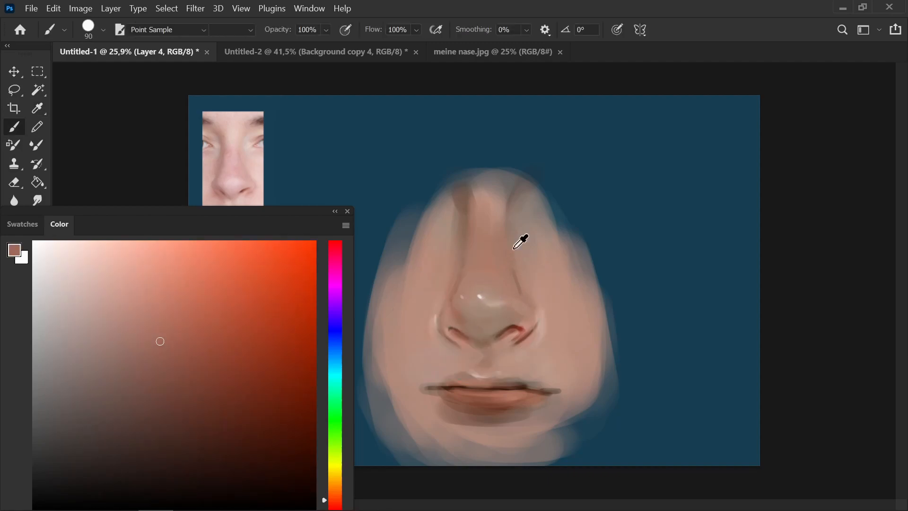
Step: Shade the areas on both sides of the upper bridge with a warm brown derived from the sampled bridge-side tone
left_click(521, 241, "alt")
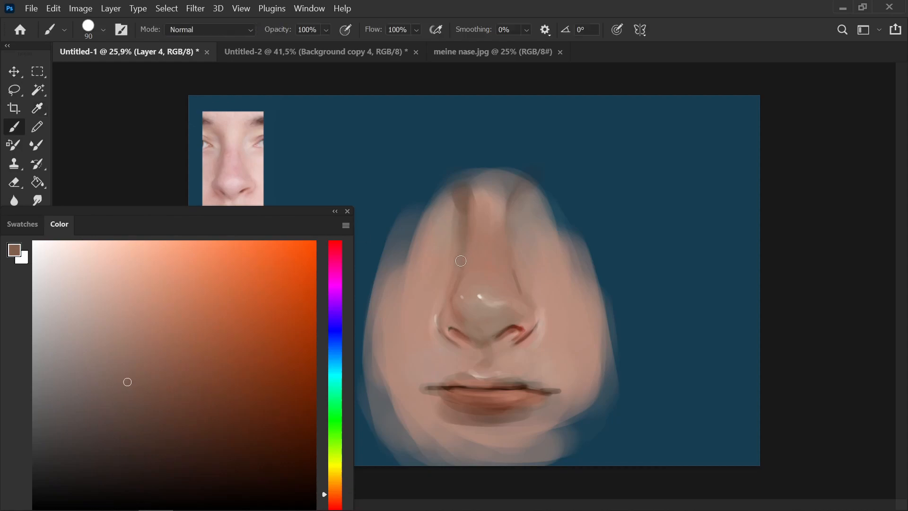
key("bracketright")
key("bracketright")
key("bracketright")
key("bracketright")
left_click(197, 379)
left_click_drag(442, 246, 440, 225)
key("bracketright")
key("bracketright")
Step: Clean the creases beside the nostril wings with sampled skin tones at 80 px and darken the nostrils with deep brown at 15 px
left_click(567, 286, "alt")
key("bracketleft")
key("bracketleft")
key("bracketleft")
key("bracketleft")
key("bracketleft")
key("bracketleft")
key("bracketleft")
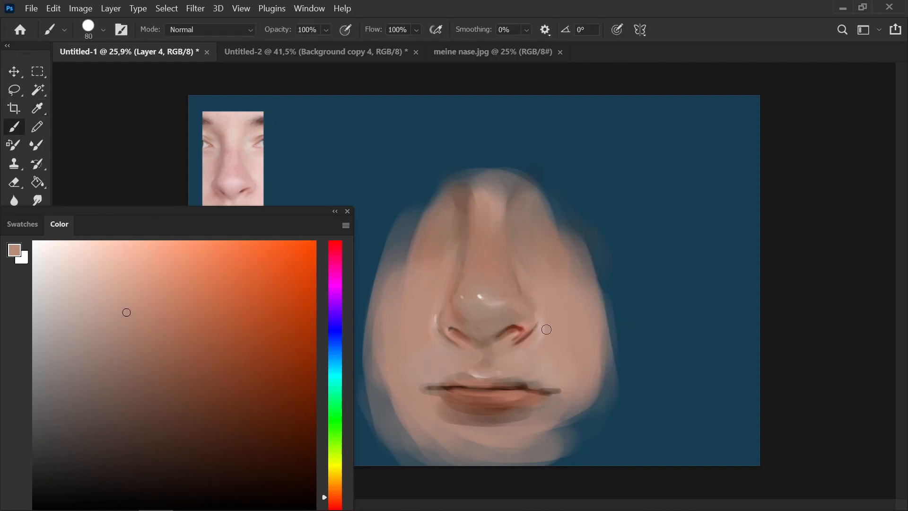
left_click(542, 315, "alt")
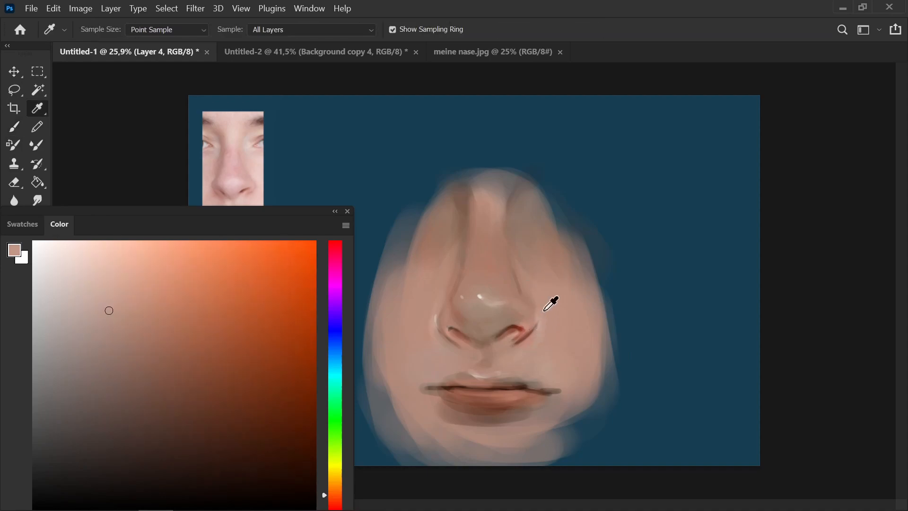
left_click(544, 331, "alt")
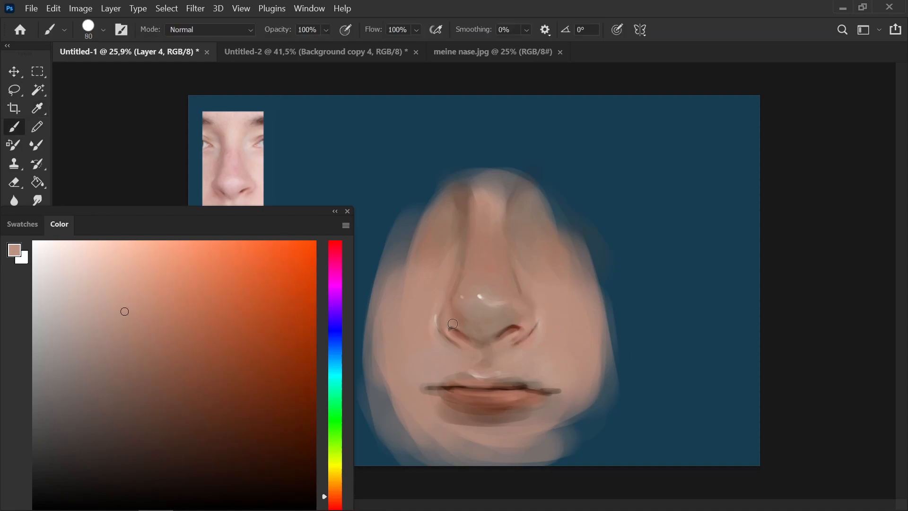
left_click(438, 333, "alt")
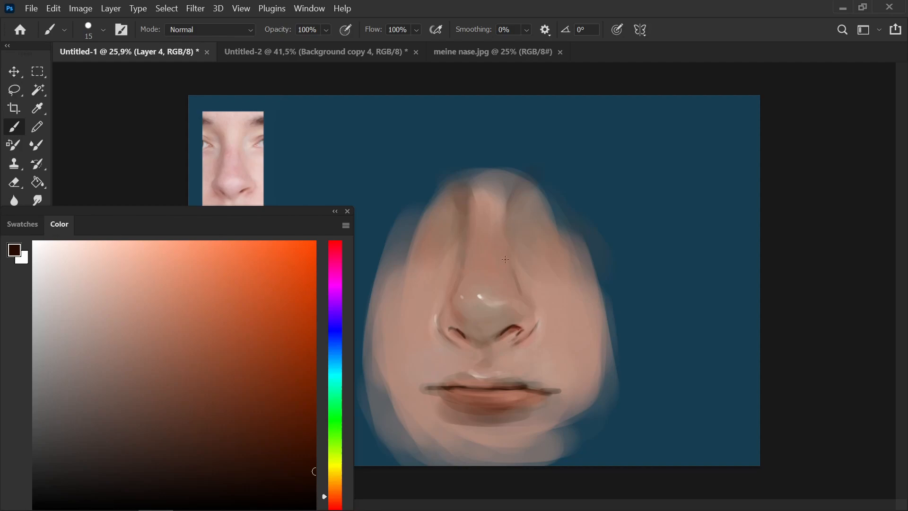
Step: Reinforce the side of the nose tip with a sampled brown and brighten the bridge with a light peach pink
left_click(458, 311, "alt")
key("bracketright")
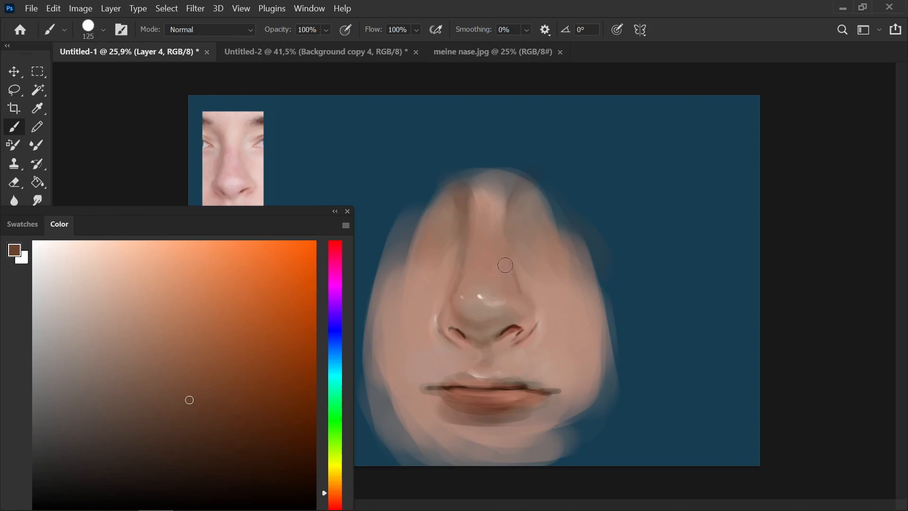
left_click(118, 278)
key("i")
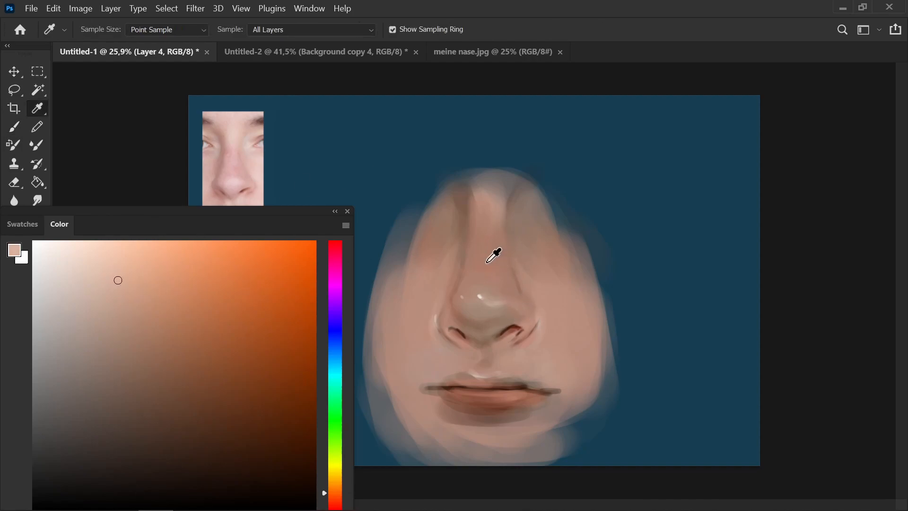
left_click(495, 253)
left_click(107, 257)
key("b")
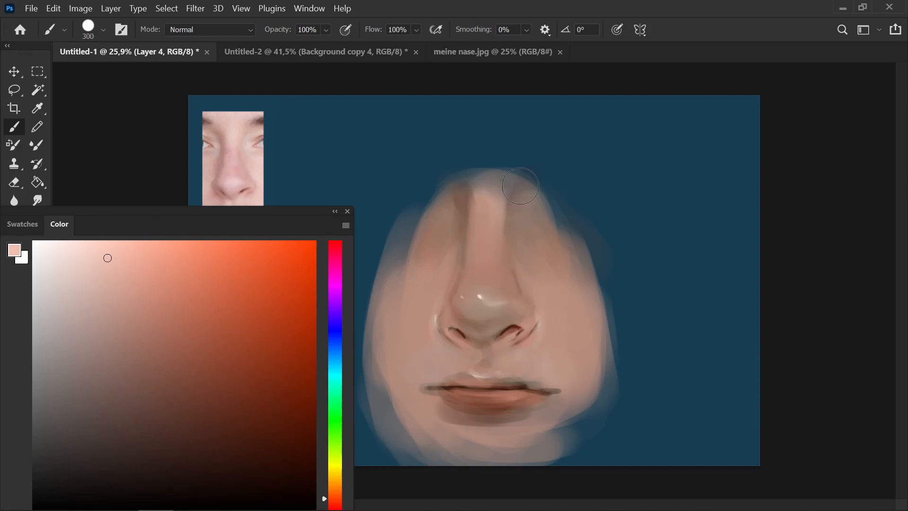
Step: Refine the shadow along the right side of the bridge with a brown sampled beside it at 175 px
key("i")
left_click(528, 234)
key("b")
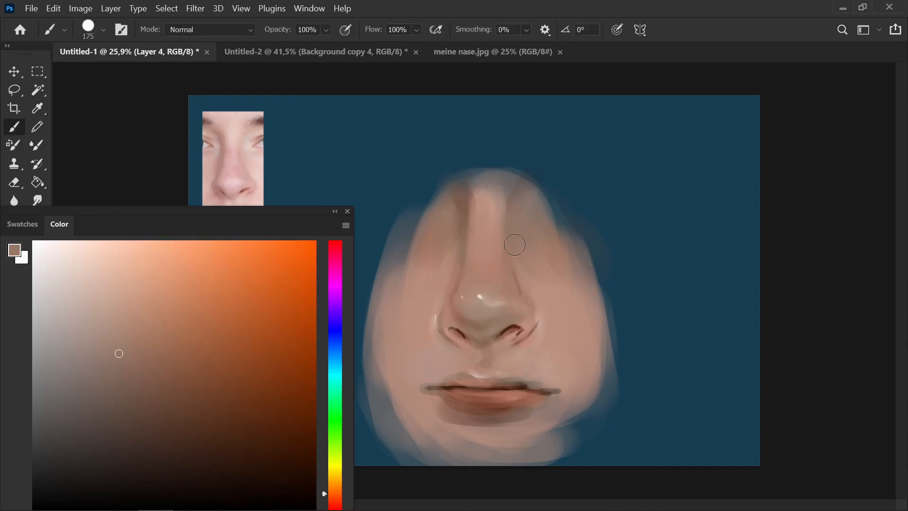
Step: Glaze a pale greyish blue beside the left edge of the bridge at 250 px
key("i")
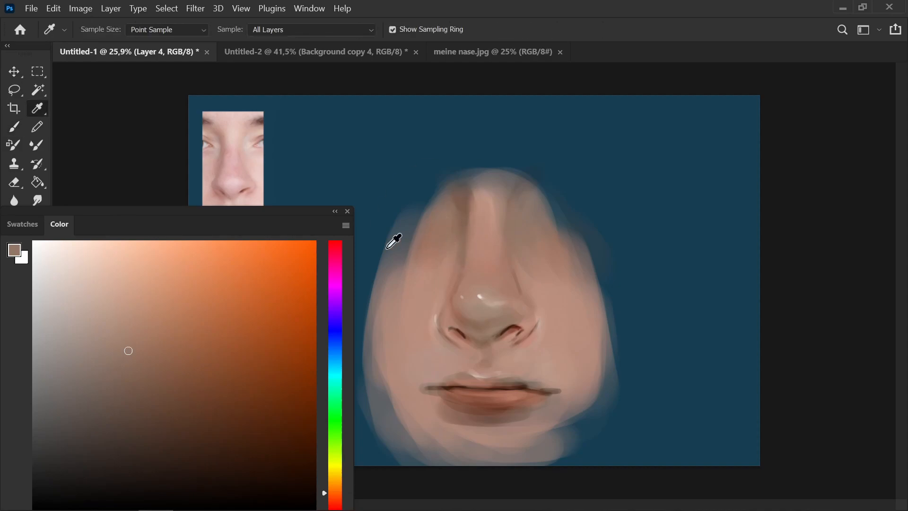
left_click(333, 336)
left_click(106, 286)
key("b")
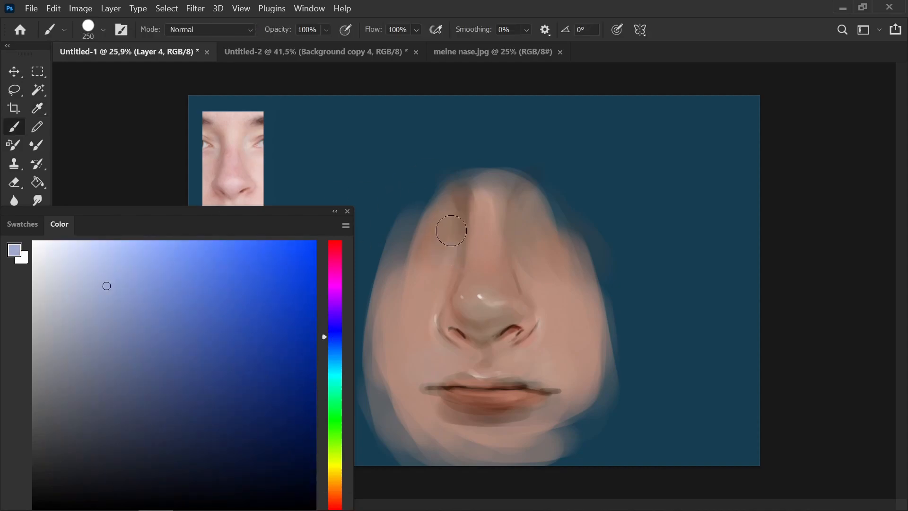
Step: Extend the right cheek outward with a sampled skin tone at 300 px and redden the cheek area with a burnt orange glaze
left_click(440, 269, "alt")
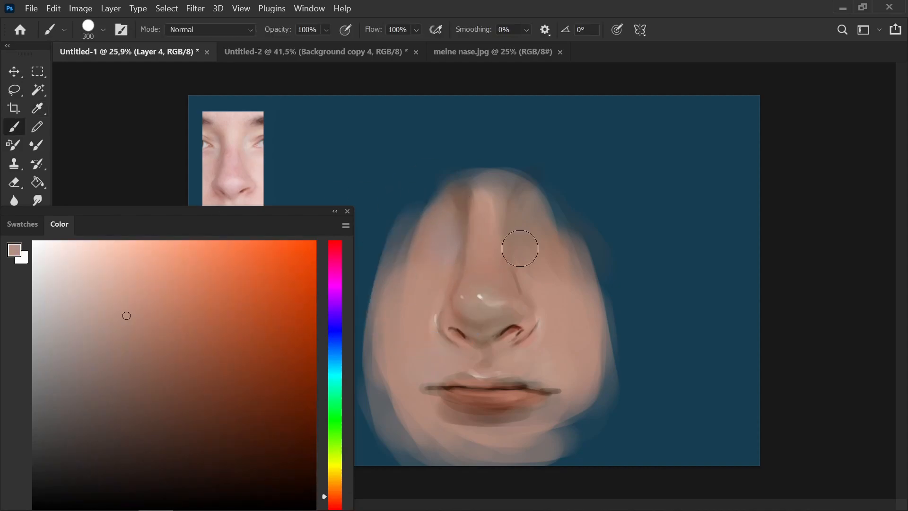
mouse_move(555, 244)
left_mouse_down()
mouse_move(591, 296)
mouse_move(608, 388)
mouse_move(574, 423)
left_mouse_up()
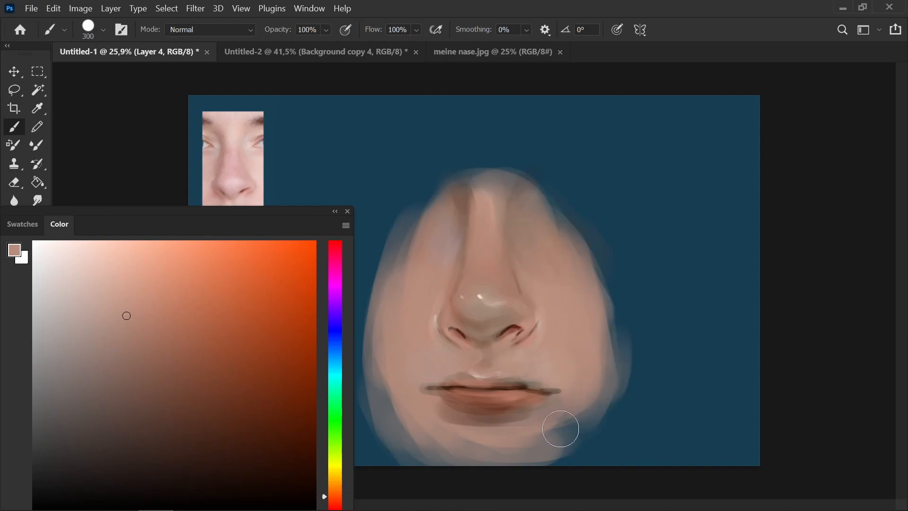
key("i")
left_click(290, 348)
key("b")
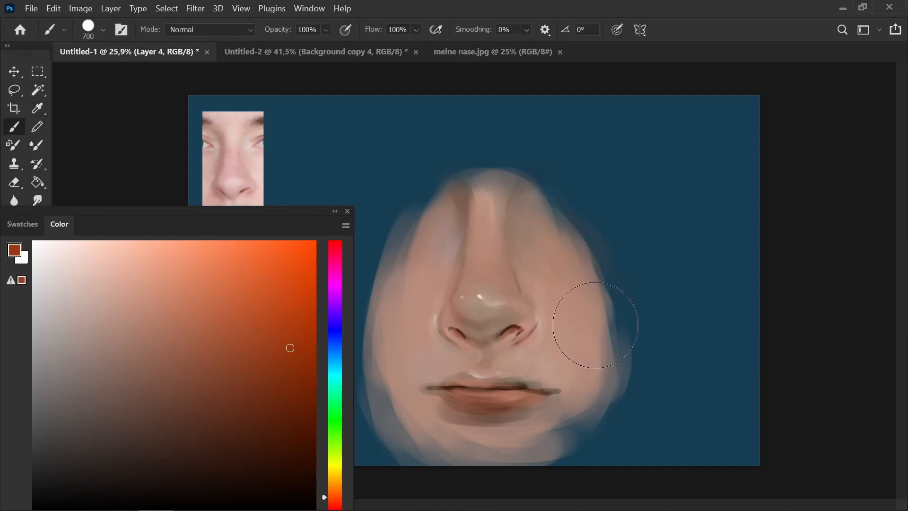
key("bracketleft")
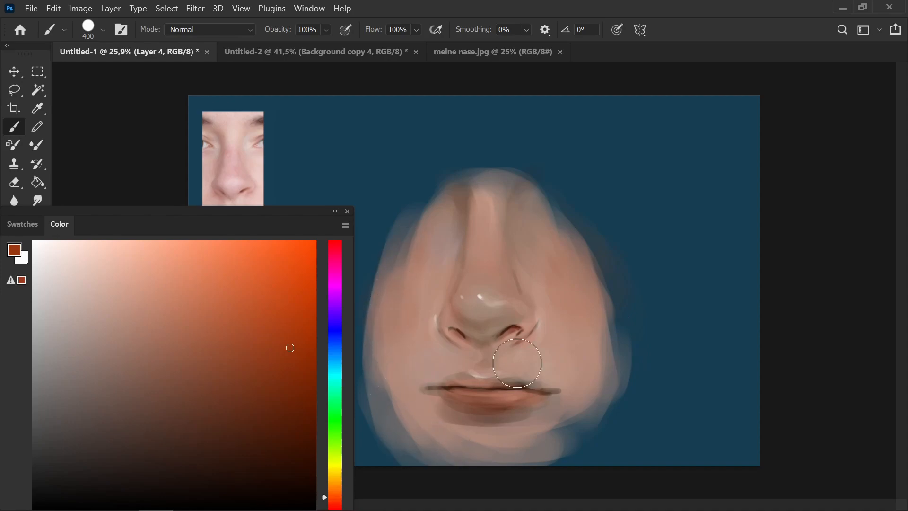
Step: Blend the skin around both nostril wings with tones sampled beside them, using a smaller brush
left_click(426, 324, "alt")
key("bracketleft")
key("bracketleft")
left_click(422, 340, "alt")
left_click(529, 333, "alt")
Step: Lighten the chin below the lips with a pale pink skin tone at 400 px
key("bracketright")
key("bracketright")
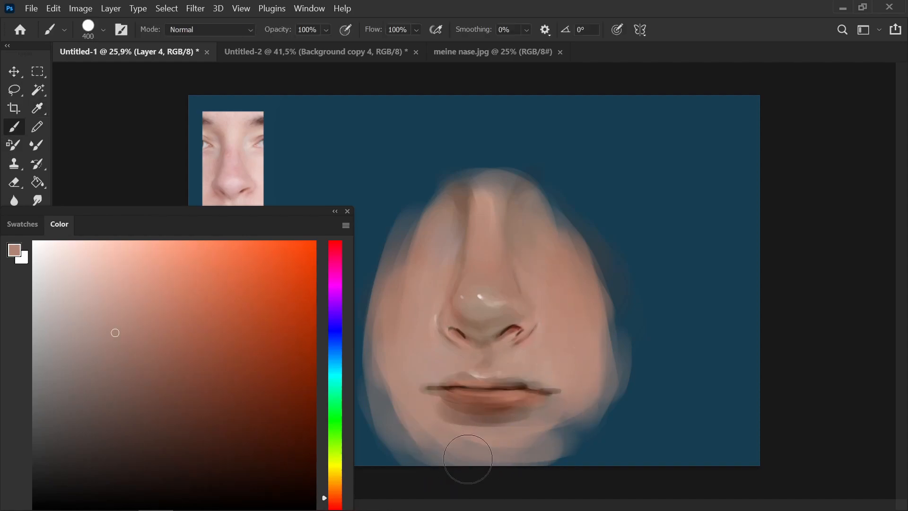
left_click(482, 432, "alt")
mouse_move(482, 432)
left_mouse_down()
mouse_move(526, 449)
mouse_move(460, 438)
mouse_move(528, 459)
mouse_move(574, 421)
left_mouse_up()
Step: Paint the upper lip and both mouth corners with a dark reddish brown, reducing the brush to 80 px
key("i")
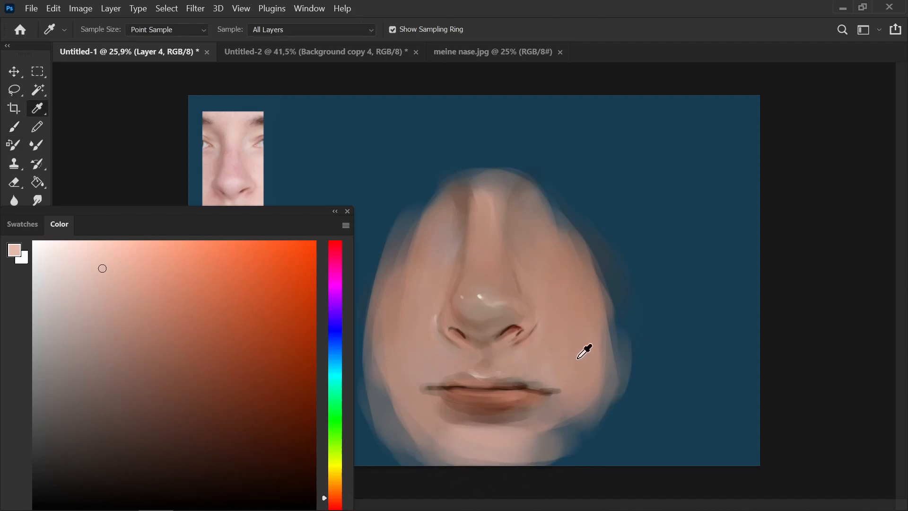
left_click(314, 397)
key("b")
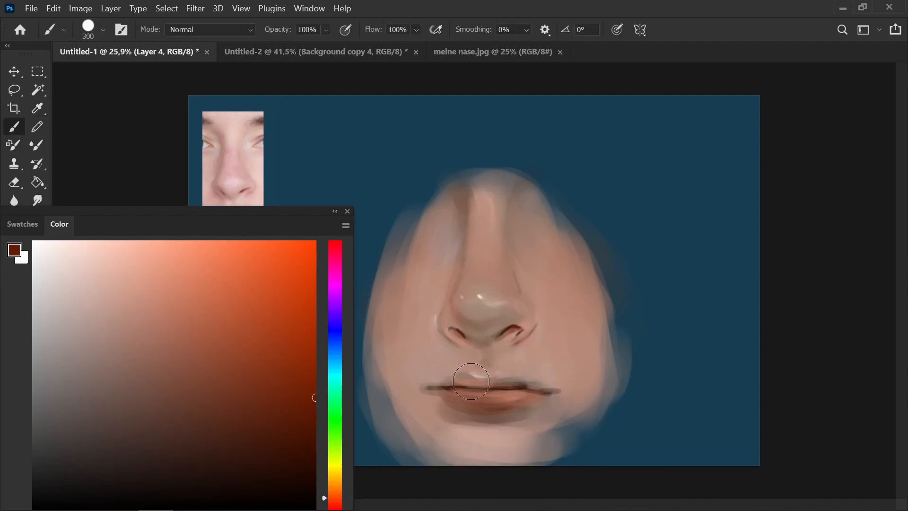
left_click_drag(506, 381, 520, 383)
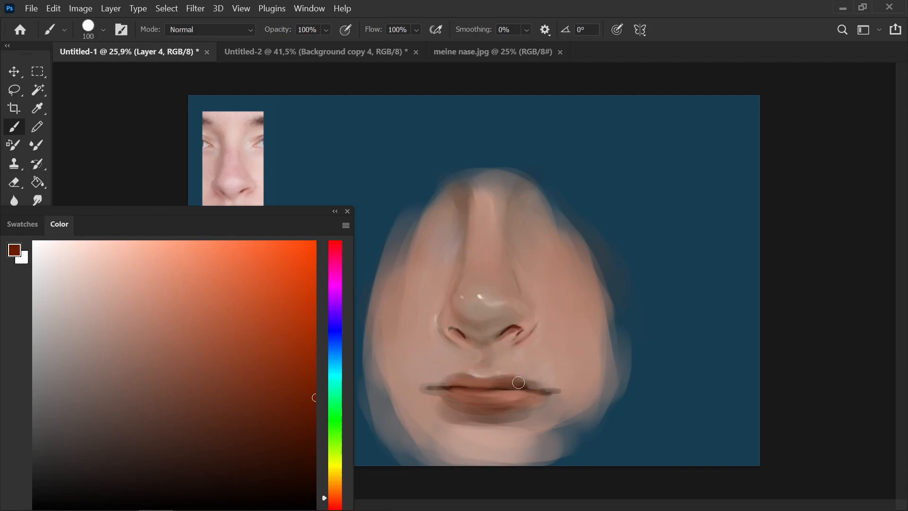
left_click_drag(422, 389, 440, 390)
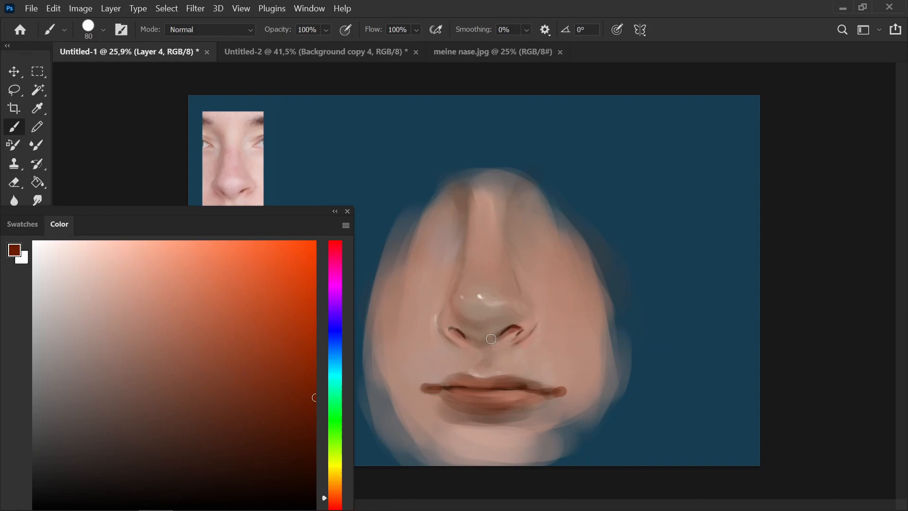
Step: Blend the underside of the nose tip with brown skin tones sampled from it, using a slightly larger brush
left_click(478, 331, "alt")
key("bracketright")
key("bracketright")
left_click(487, 323, "alt")
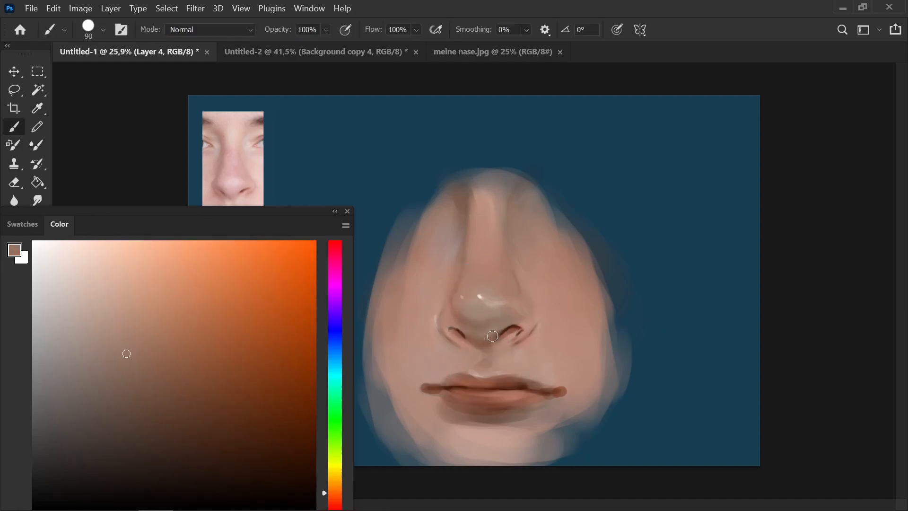
Step: Lighten the top of the nose bridge with a pale mint green, enlarging the brush to 175 px
left_click(565, 328, "alt")
left_click(337, 401)
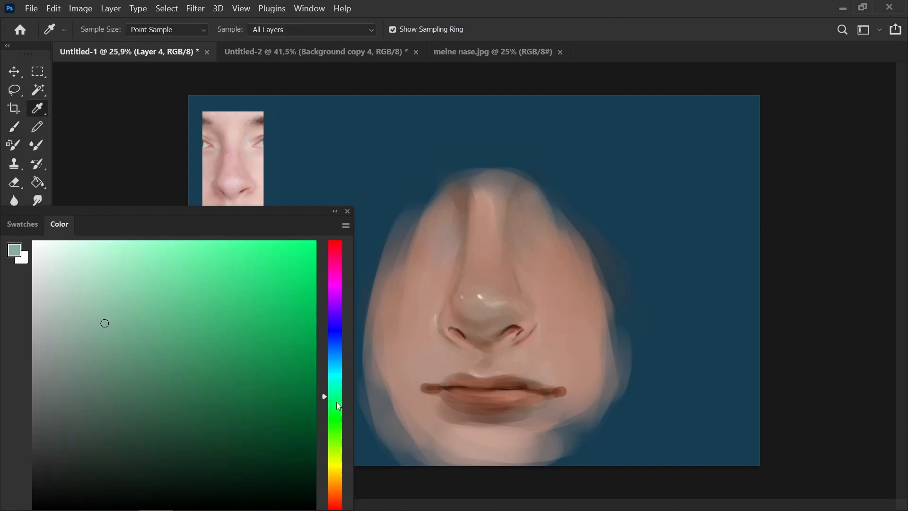
left_click(76, 263)
key("b")
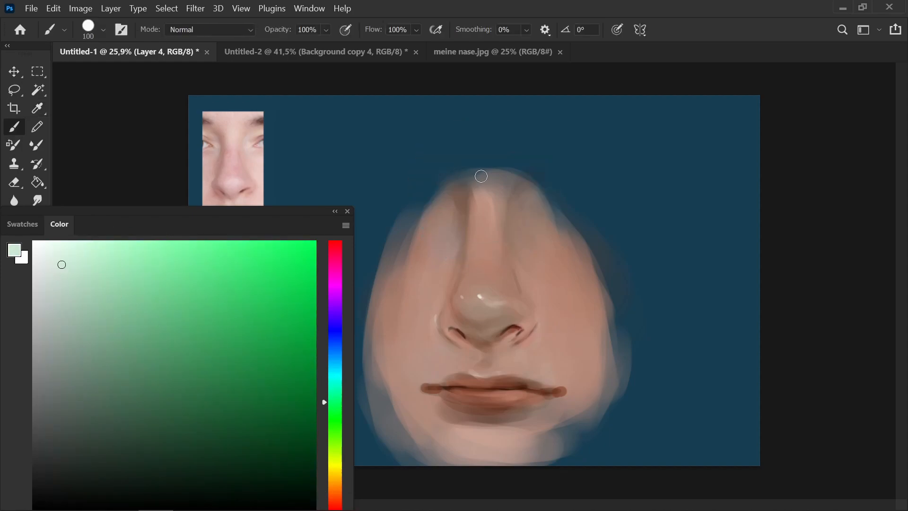
left_click_drag(485, 184, 482, 201)
key("bracketright")
key("bracketright")
key("bracketright")
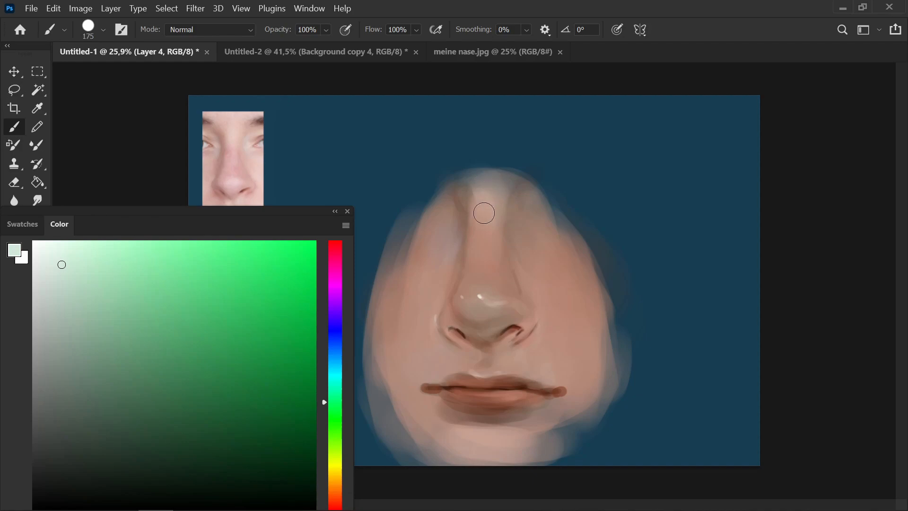
Step: Blend the bridge highlight down into the nose with light skin tones sampled along it at 250 px
left_click(493, 190, "alt")
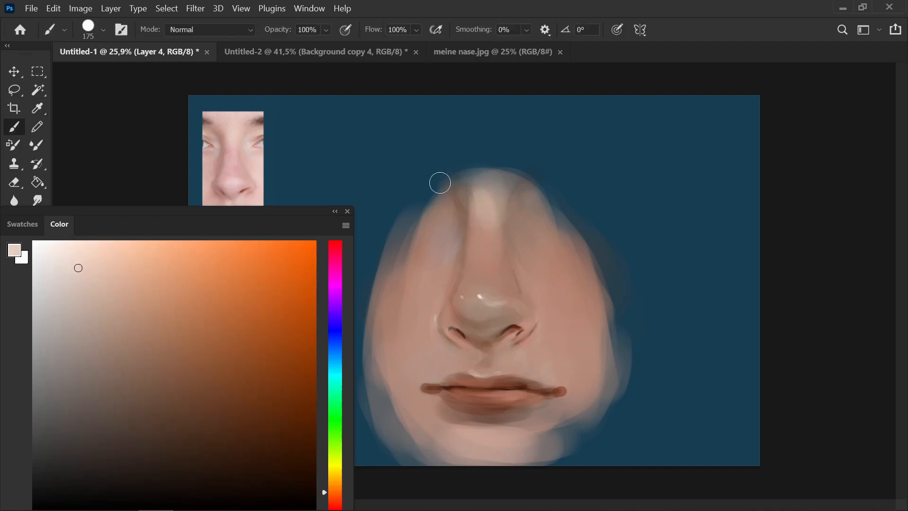
key("bracketright")
key("bracketright")
key("bracketright")
key("bracketright")
key("bracketright")
key("bracketright")
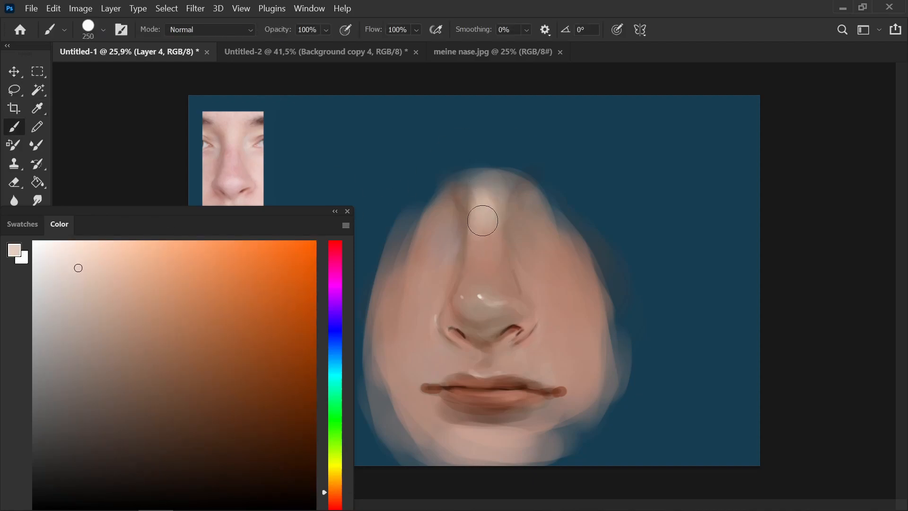
mouse_move(485, 229)
left_mouse_down()
mouse_move(487, 289)
mouse_move(475, 264)
mouse_move(496, 270)
mouse_move(511, 295)
left_mouse_up()
left_click(496, 261, "alt")
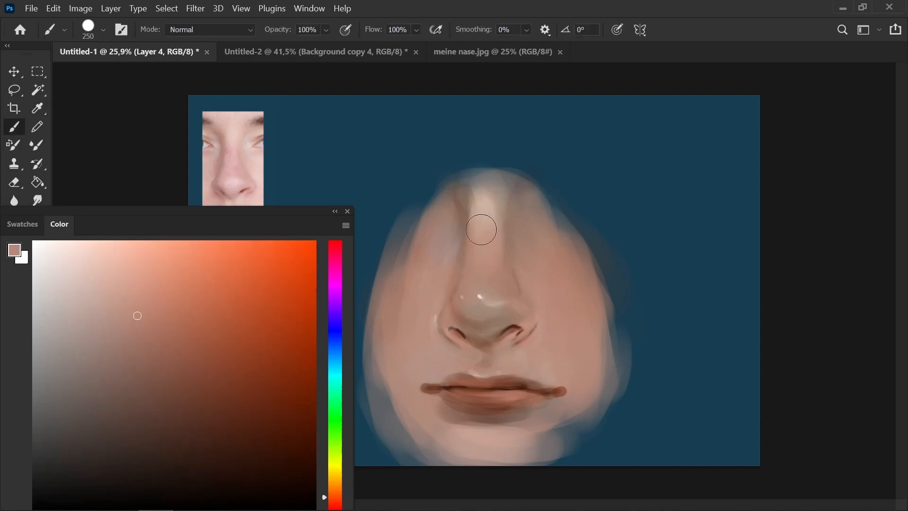
left_click(479, 239, "alt")
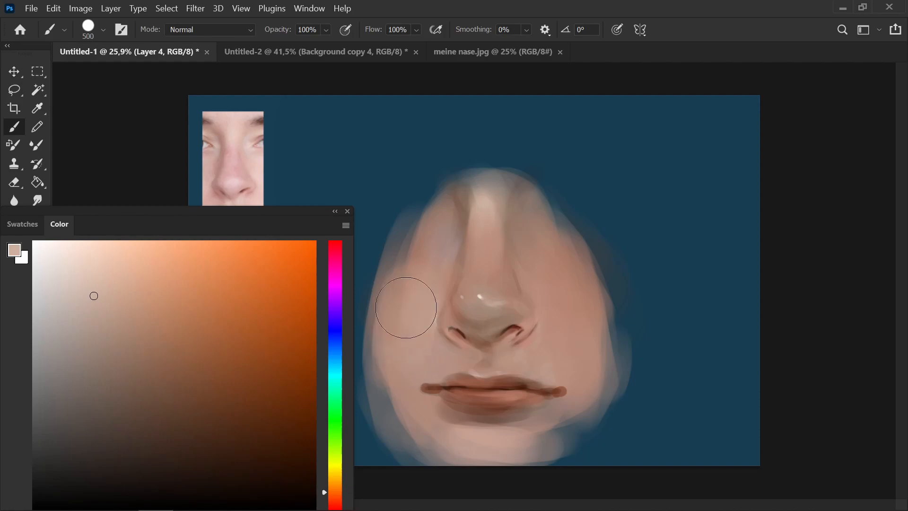
Step: Lighten the right cheek and extend it outward over the background with sampled skin tones and a large brush
mouse_move(559, 299)
left_mouse_down()
mouse_move(571, 335)
mouse_move(566, 380)
mouse_move(556, 360)
mouse_move(581, 292)
mouse_move(588, 380)
mouse_move(590, 282)
left_mouse_up()
left_click(556, 243, "alt")
mouse_move(555, 243)
left_mouse_down()
mouse_move(580, 256)
mouse_move(603, 317)
mouse_move(601, 391)
left_mouse_up()
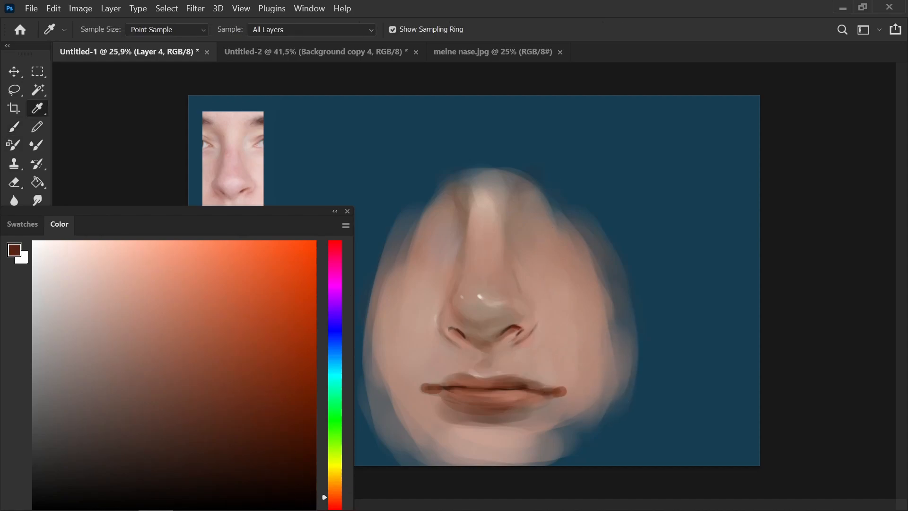
Step: Paint two arched near-black eyebrows, one on each side of the bridge, with a 100 px brush
left_click(623, 198, "alt")
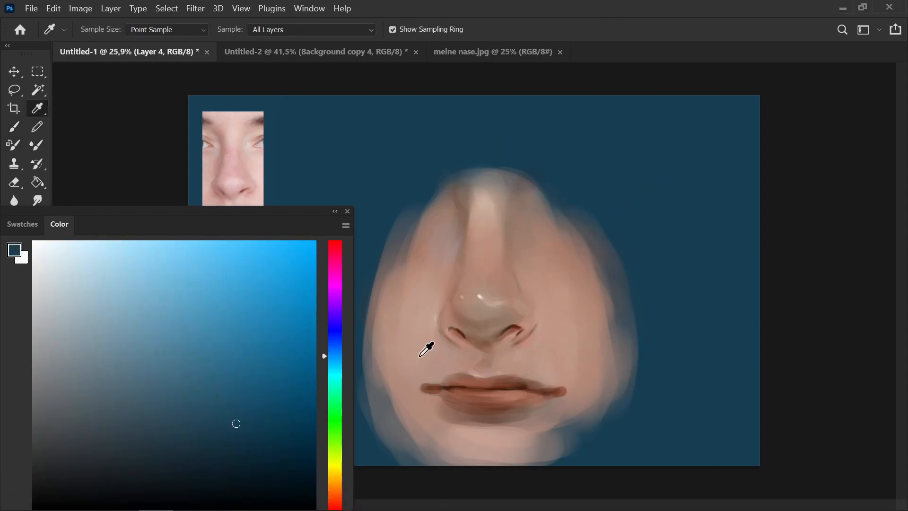
left_click(316, 482)
left_click_drag(539, 207, 592, 198)
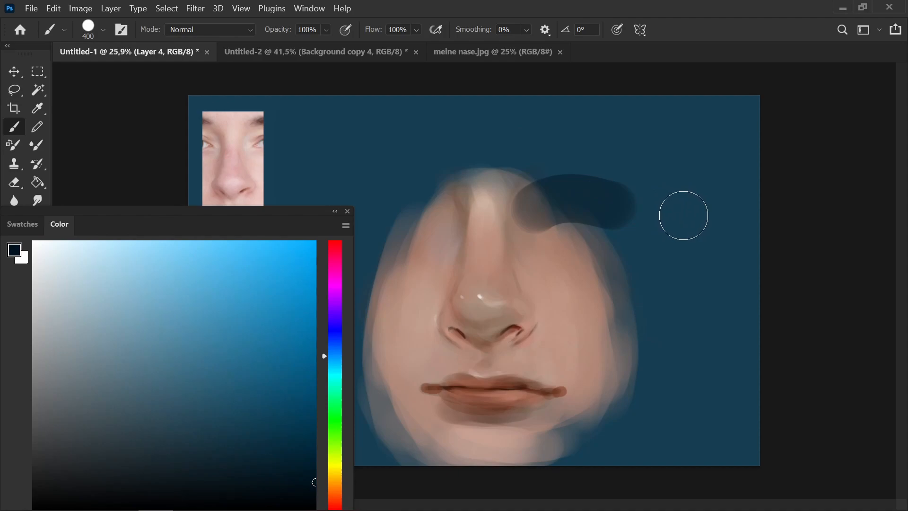
key("ctrl+z")
key("bracketleft")
key("bracketleft")
key("bracketleft")
key("bracketleft")
key("bracketleft")
mouse_move(532, 211)
left_mouse_down()
mouse_move(597, 198)
mouse_move(584, 189)
mouse_move(641, 216)
left_mouse_up()
key("bracketright")
mouse_move(534, 211)
left_mouse_down()
mouse_move(592, 194)
mouse_move(535, 211)
left_mouse_up()
mouse_move(442, 221)
left_mouse_down()
mouse_move(383, 216)
mouse_move(419, 204)
mouse_move(440, 221)
left_mouse_up()
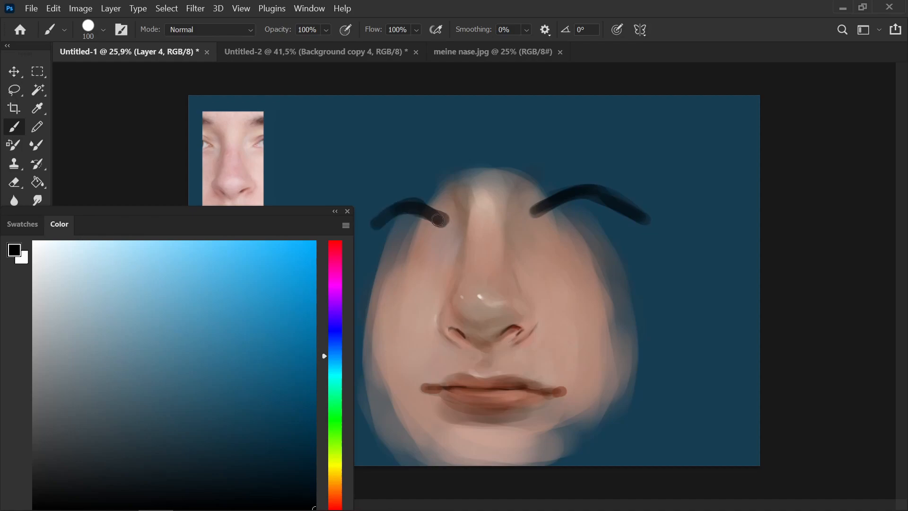
mouse_move(549, 214)
left_mouse_down()
mouse_move(614, 196)
mouse_move(634, 211)
left_mouse_up()
Step: Brighten the lower lip with a salmon pink at 125 px
key("i")
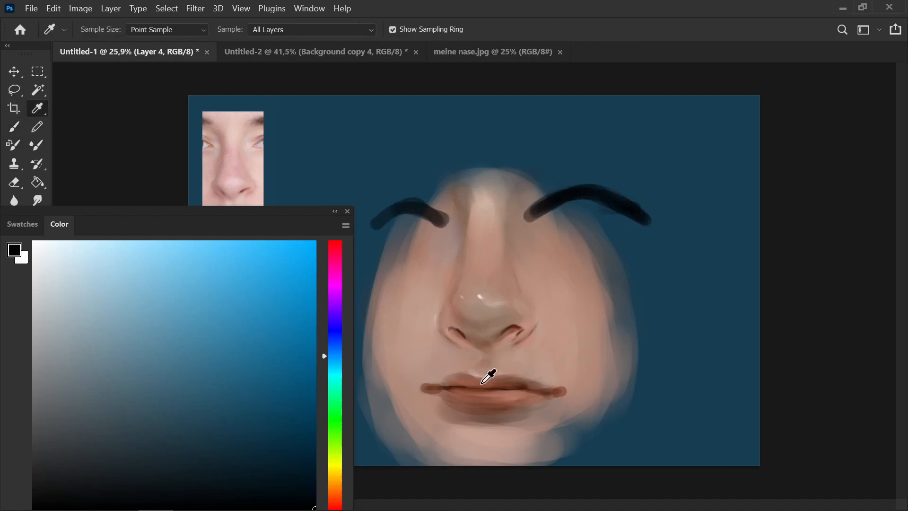
left_click(504, 380)
key("b")
left_click_drag(460, 393, 507, 396)
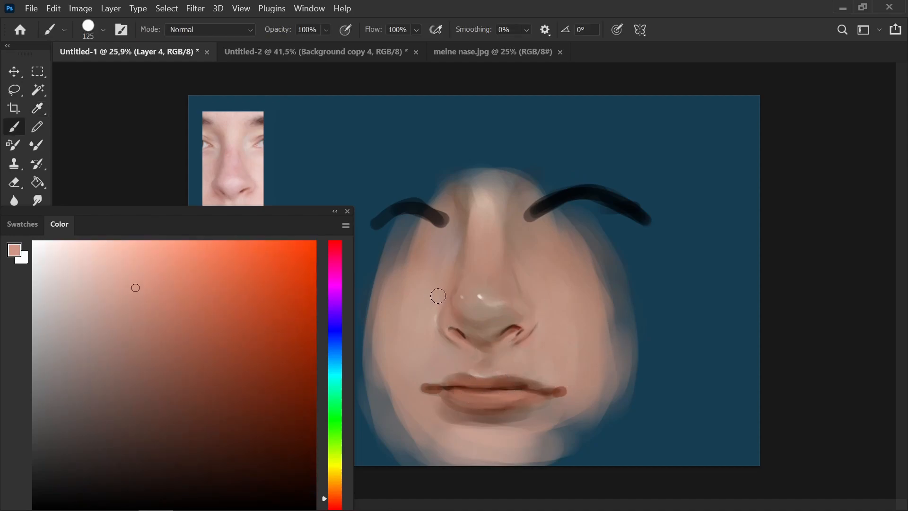
Step: Define the outer contour of the nostril wings with a dark reddish brown at 50 px
key("i")
left_click(196, 396)
key("b")
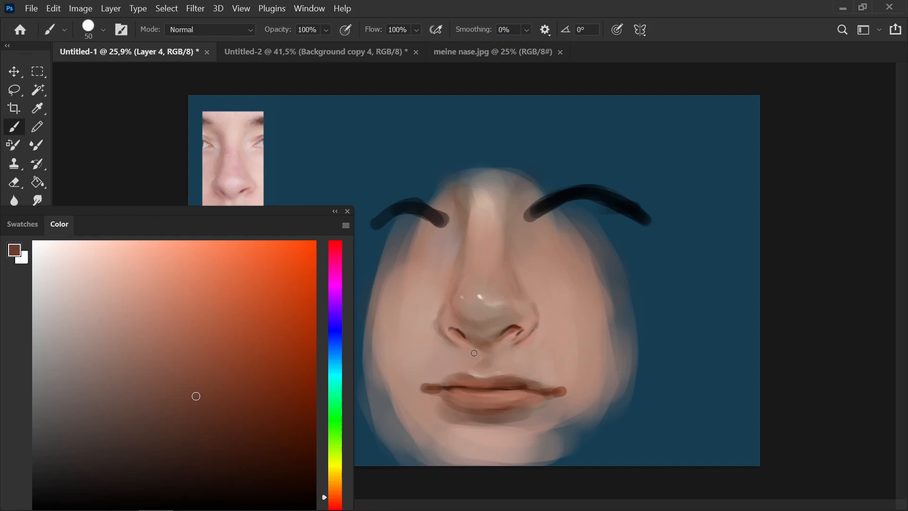
Step: Blend the cheek skin beside both nostril wings with sampled and light peach tones, enlarging the brush to 250 px
left_click(435, 309, "alt")
left_click(548, 302, "alt")
key("bracketright")
left_click(94, 281)
left_click(551, 284, "alt")
key("bracketright")
key("bracketright")
left_click(104, 266)
key("bracketright")
key("bracketright")
key("bracketright")
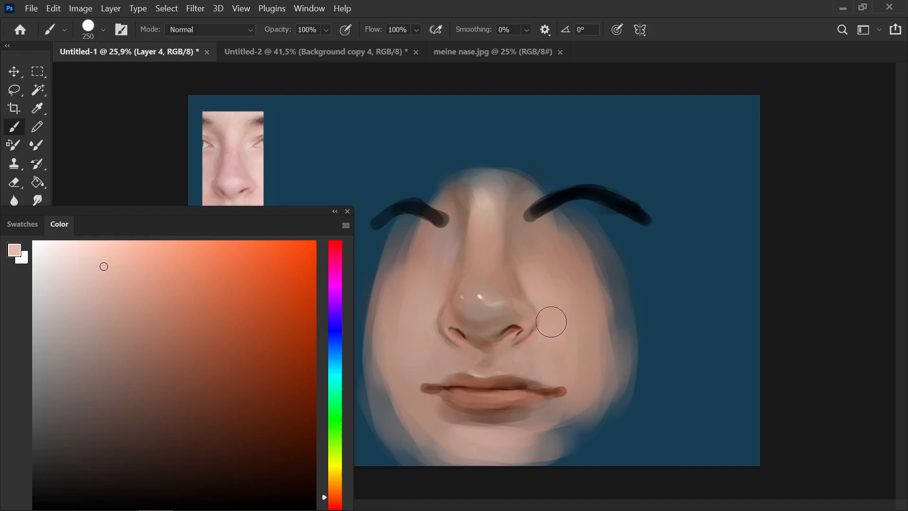
Step: Draw thin very pale pink highlights along the outer edges of both nostril wings at 20 px
key("bracketleft")
key("bracketleft")
key("bracketleft")
left_click(70, 242)
key("bracketleft")
key("bracketleft")
key("bracketleft")
key("bracketleft")
key("bracketleft")
key("bracketleft")
key("bracketleft")
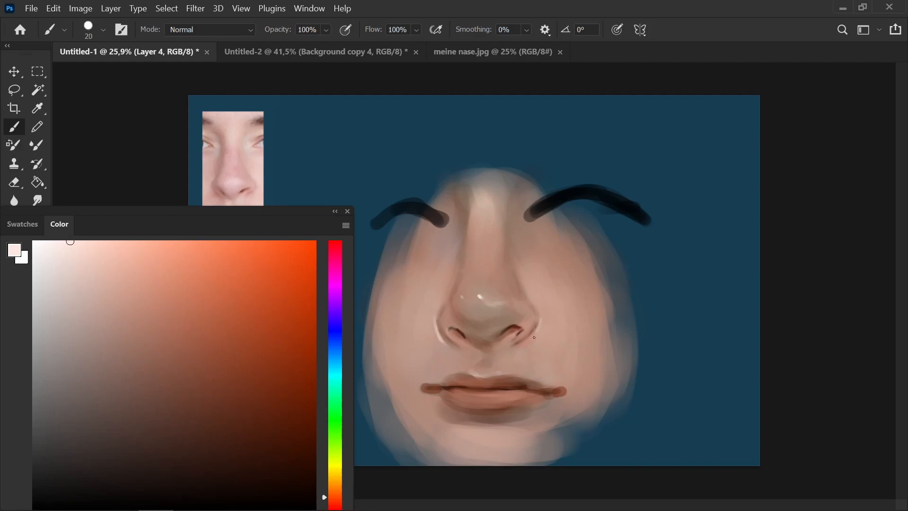
Step: Soften the highlights around both nostril wings with skin tones sampled beside them
left_click(432, 320, "alt")
key("bracketright")
left_click(539, 321, "alt")
key("bracketright")
left_click(444, 343, "alt")
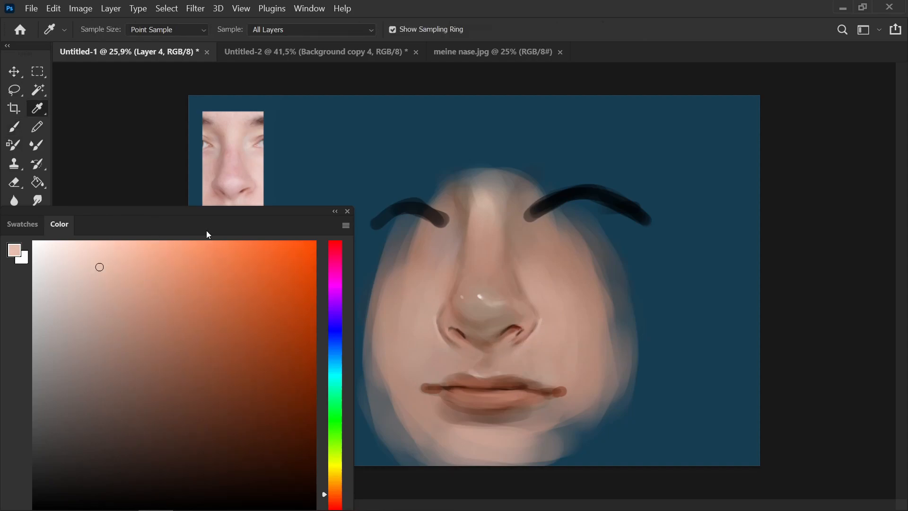
Step: Lighten the philtrum below the nose with a light peach tone and a larger brush
key("bracketright")
key("bracketright")
left_click(491, 368, "alt")
Step: Glaze pale cyan reflected light on the underside of the nose tip at 90 px and blend it with a sampled tone
key("i")
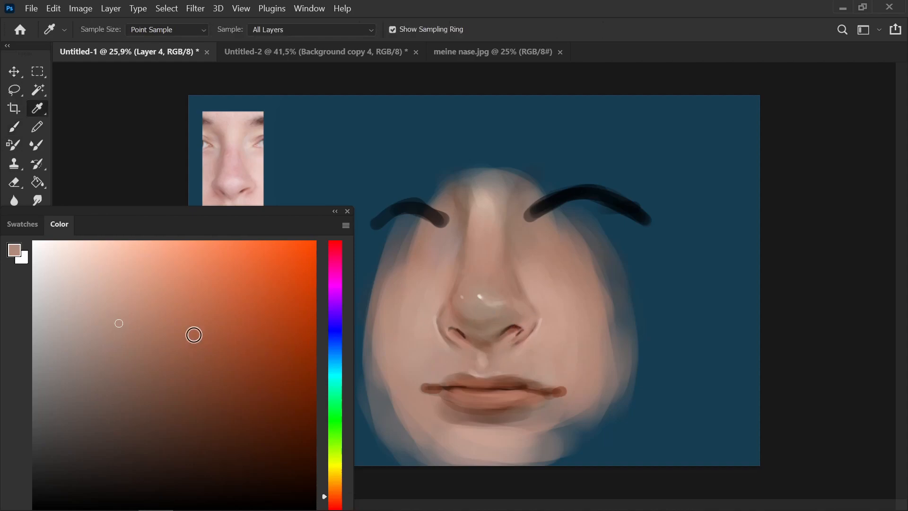
left_click(334, 373)
left_click(71, 270)
key("b")
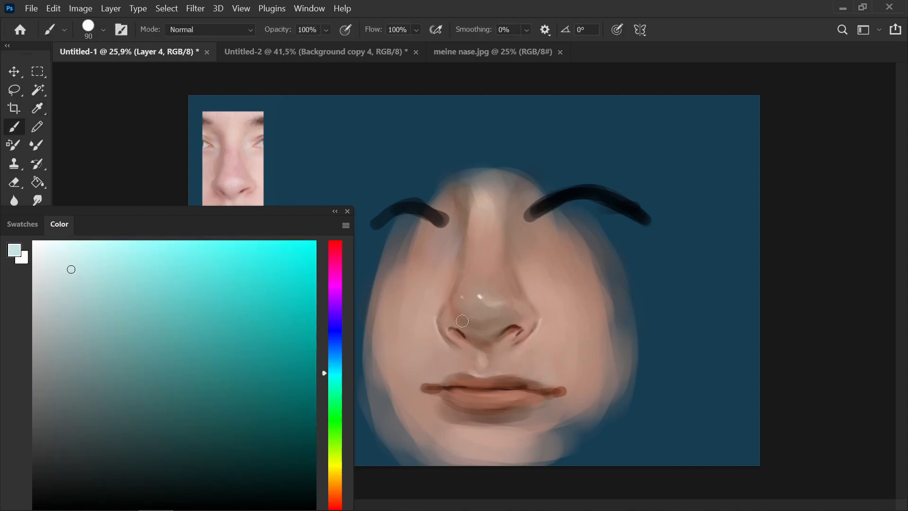
left_click_drag(476, 330, 514, 321)
left_click(478, 329, "alt")
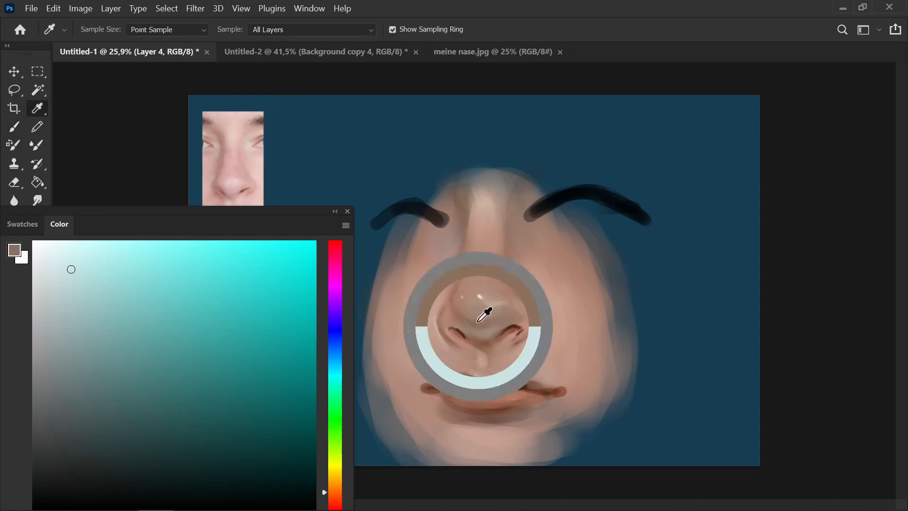
key("bracketleft")
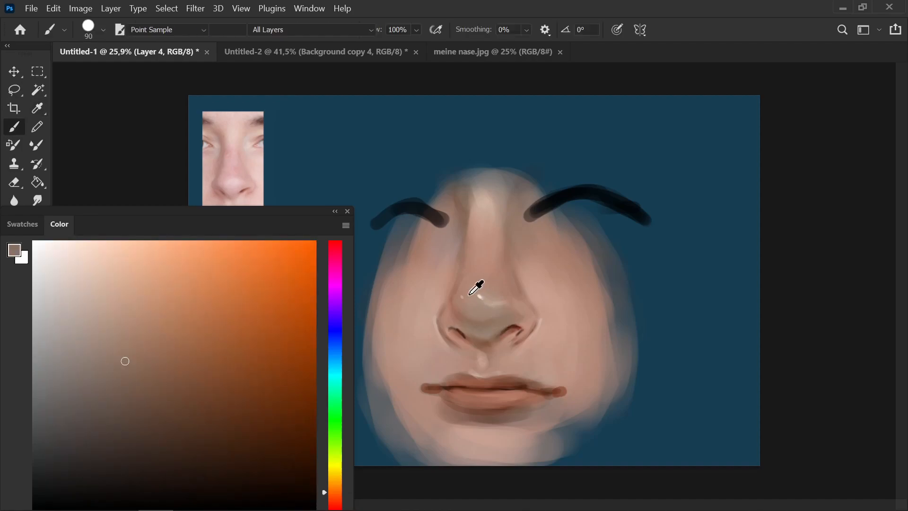
Step: Deepen the nostril shadows with a dark brown and a smaller brush
left_click(311, 441)
key("bracketleft")
key("bracketleft")
key("bracketleft")
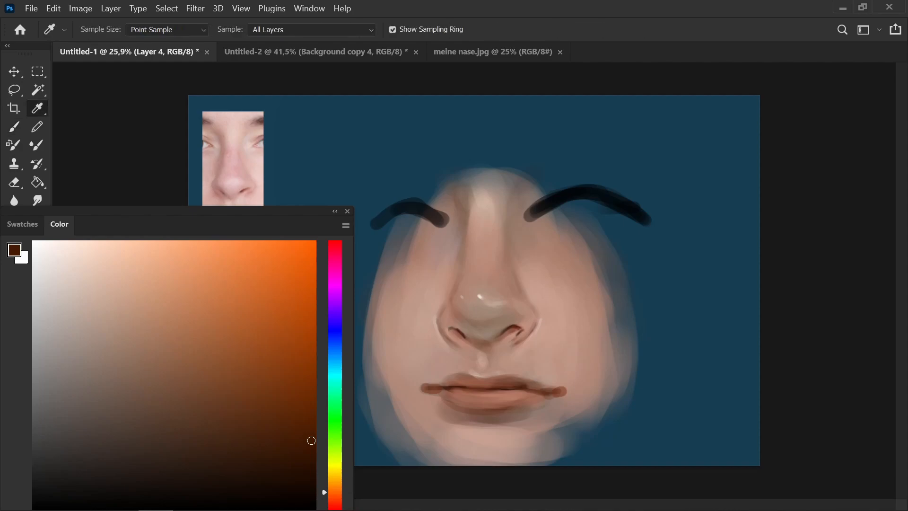
Step: Redden the middle of the nose bridge and the tip with a soft coral red glaze at 300 px
left_click(484, 256, "alt")
key("i")
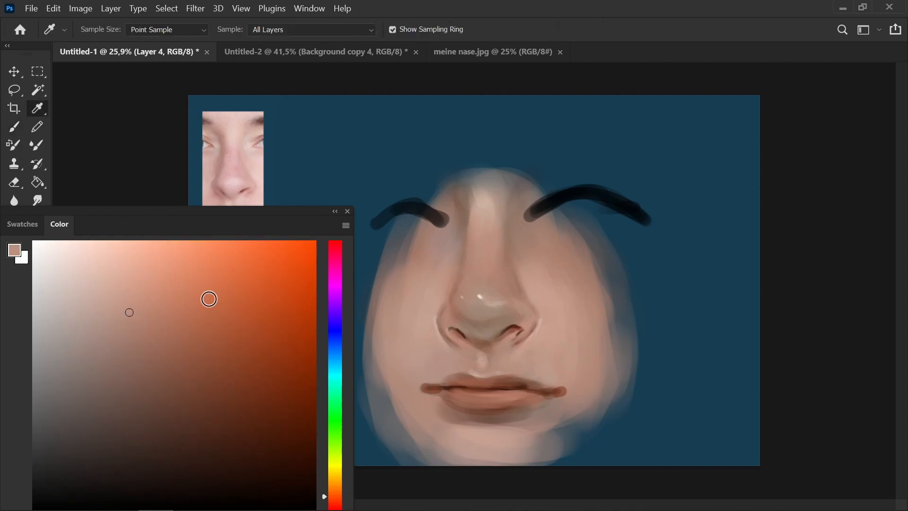
left_click_drag(336, 504, 335, 509)
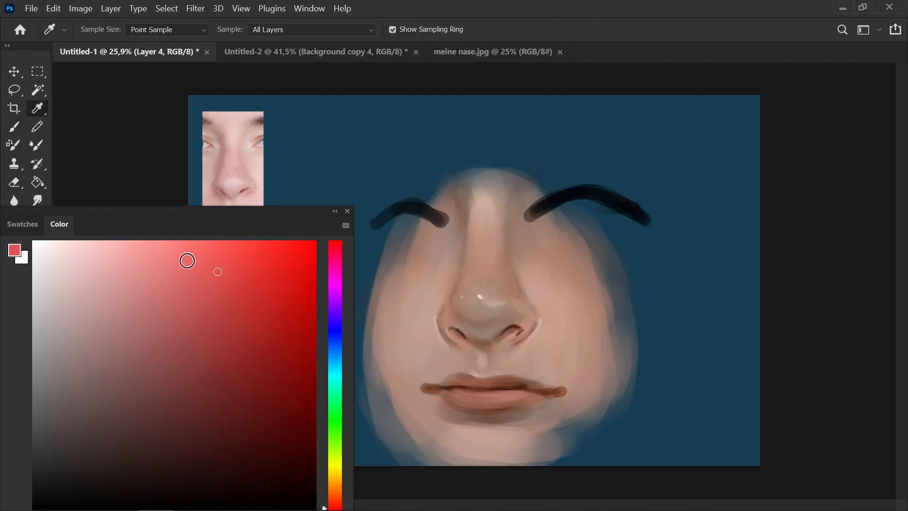
left_click(183, 264)
key("b")
key("bracketright")
key("bracketright")
key("bracketright")
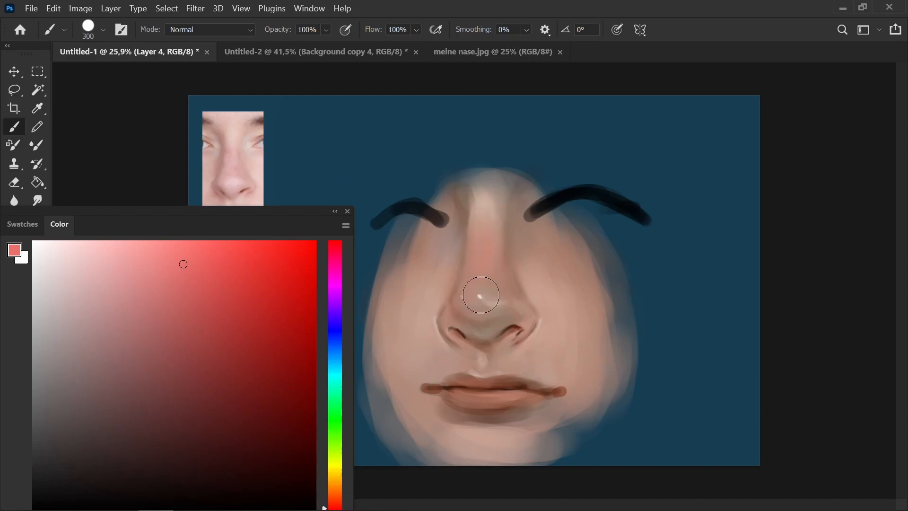
Step: Add a small near-white highlight at the top of the nose bridge and soften it with a sampled tone
key("i")
left_click(528, 239)
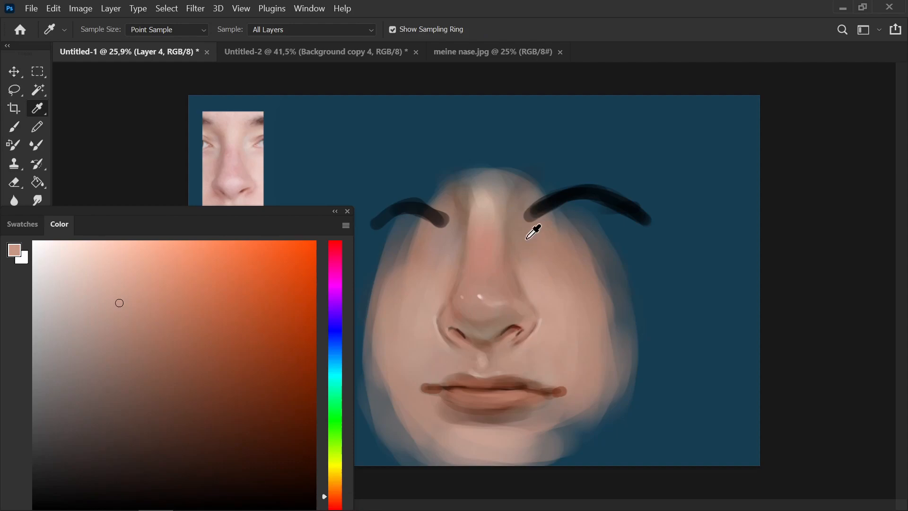
key("b")
left_click(48, 242)
key("bracketleft")
key("bracketleft")
key("bracketleft")
key("bracketleft")
key("bracketleft")
left_click(496, 209, "alt")
key("bracketright")
Step: Lighten the lower rims of both nostrils with a light pink at 50 px, blending with sampled skin tones
key("i")
left_click(568, 306)
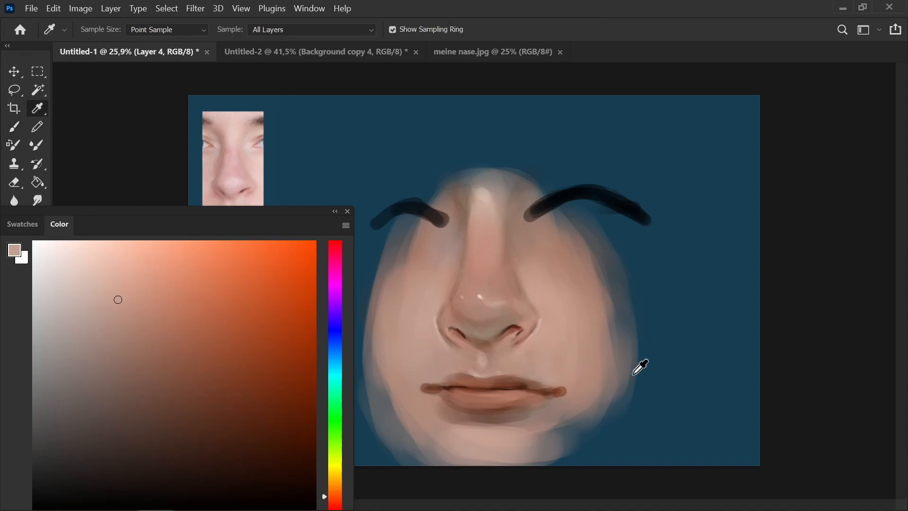
scroll(580, 229, "up", 5)
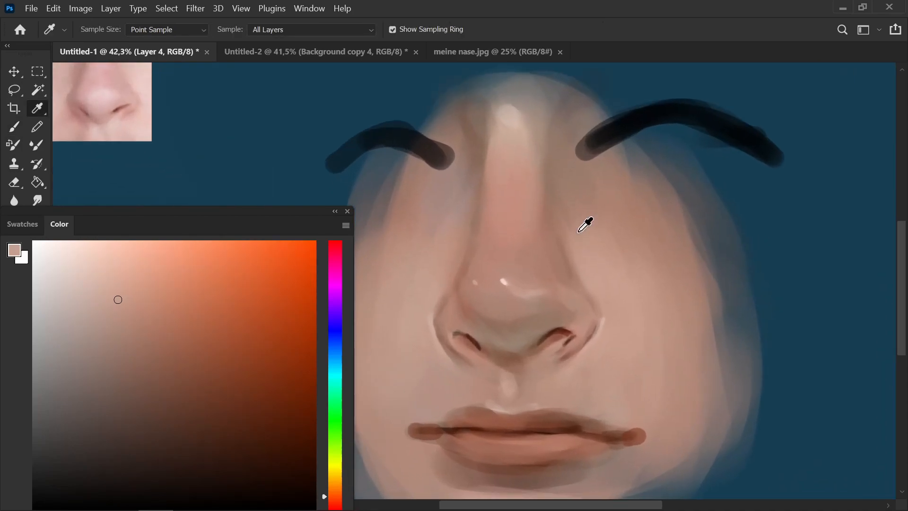
left_click(556, 340)
key("b")
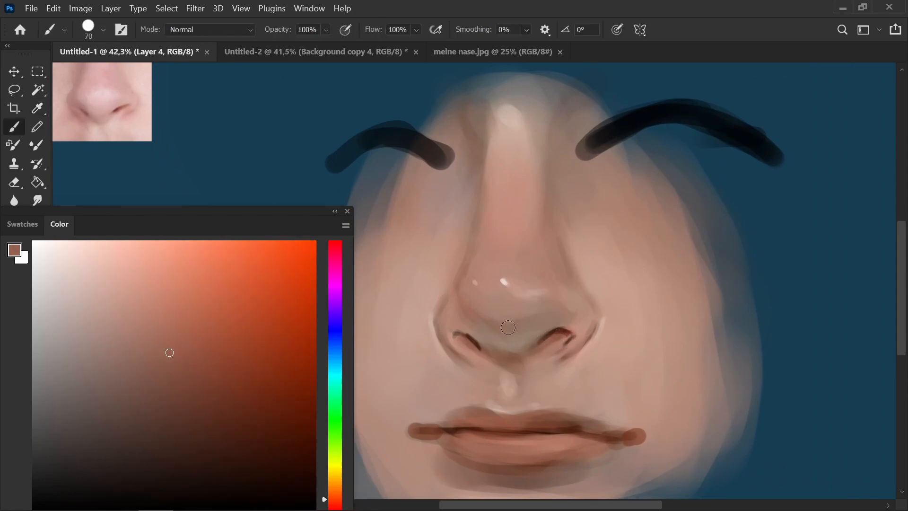
left_click(105, 261)
key("bracketleft")
left_click_drag(463, 348, 488, 366)
left_click_drag(577, 338, 563, 350)
left_click(472, 350, "alt")
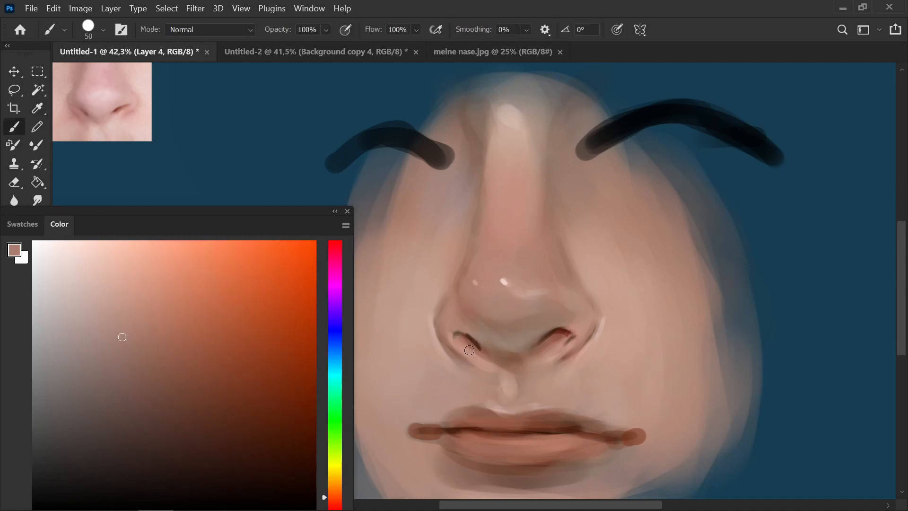
Step: Blend the skin below the nostrils with sampled tones and brighten the outer rims of the nose wings with near-white at 20 px
left_click_drag(511, 386, 507, 395)
left_click(471, 367, "alt")
key("bracketright")
left_click(575, 372, "alt")
left_click(45, 242)
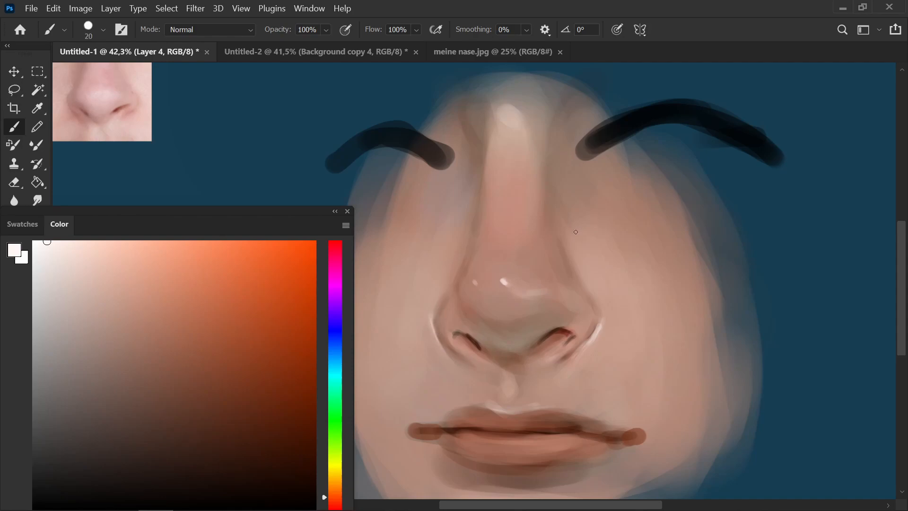
Step: Lighten the cheek along the right side of the nose with a light peach, enlarging the brush to 150 px
left_click(588, 270, "alt")
left_click(103, 269)
left_click(96, 260)
key("bracketright")
key("bracketright")
key("bracketright")
key("bracketright")
key("bracketright")
key("bracketright")
key("bracketright")
key("bracketright")
key("bracketright")
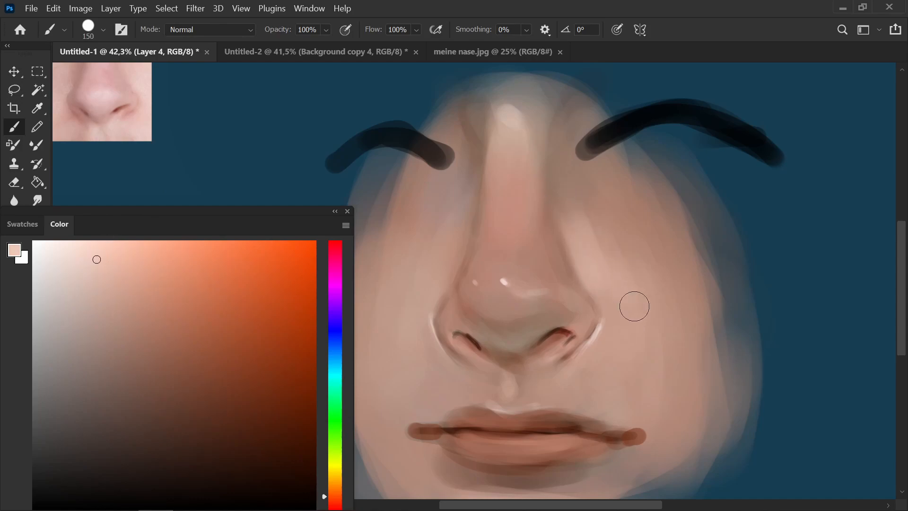
Step: Blend the peach highlight into the right cheek with sampled skin tones, working up to a 250 px brush
key("bracketleft")
key("bracketleft")
key("bracketleft")
key("bracketright")
key("bracketright")
key("bracketright")
key("bracketleft")
key("bracketleft")
left_click(614, 260, "alt")
left_click(636, 239, "alt")
key("bracketright")
key("bracketright")
key("bracketright")
key("bracketright")
key("bracketright")
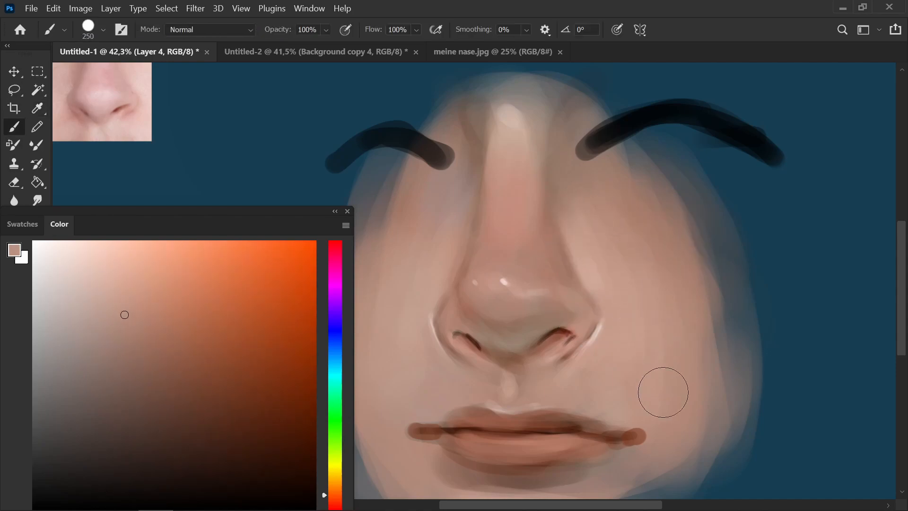
Step: Soften the right edge of the nose bridge with sampled skin tones at 250 px
left_click(575, 207, "alt")
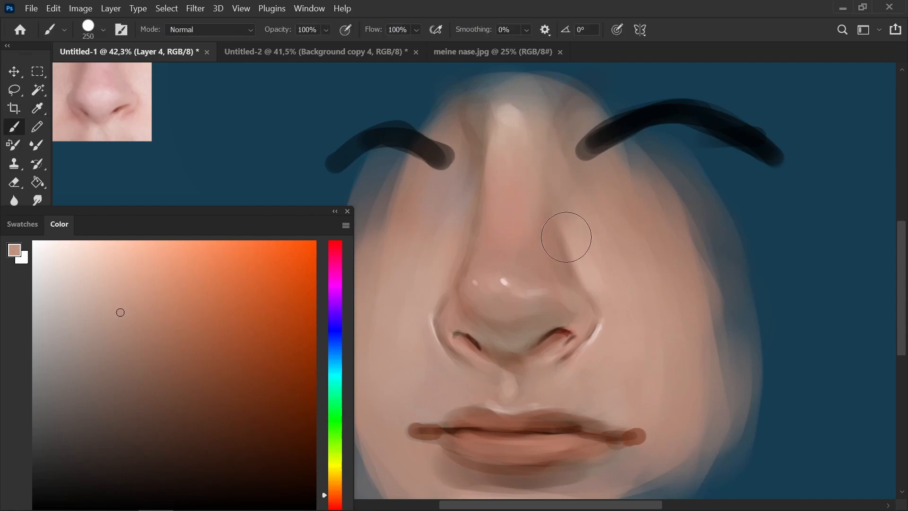
left_click(112, 241)
left_click(551, 269, "alt")
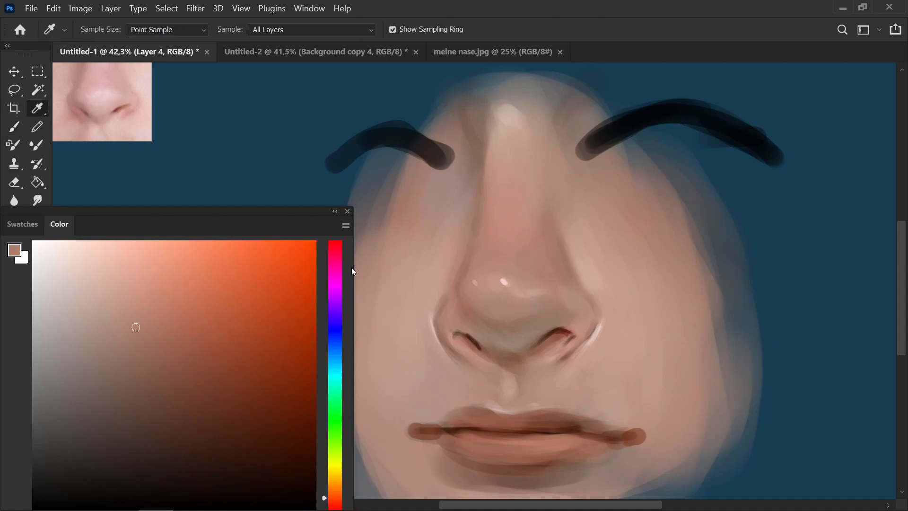
Step: Glaze the lower nose bridge and tip with soft light pinks at 250 px
left_click(335, 507)
left_click(147, 258)
left_click(120, 266)
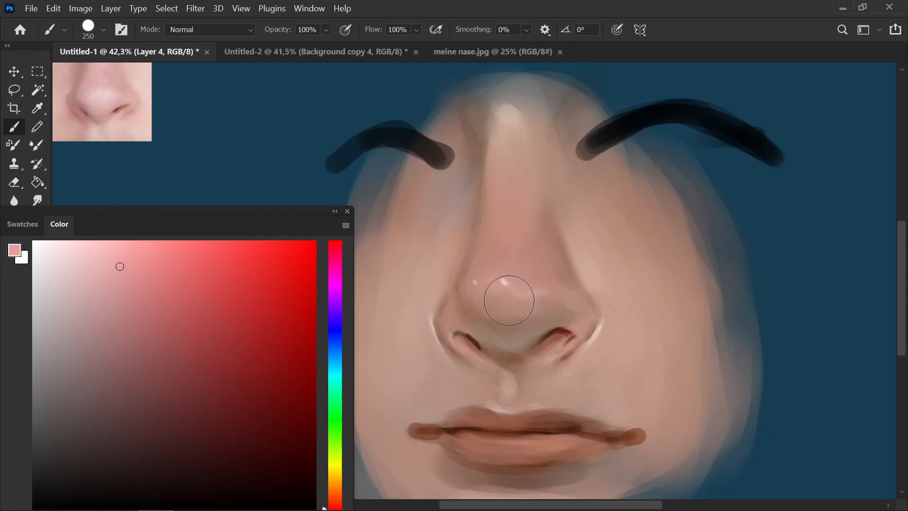
left_click(90, 252)
left_click_drag(289, 219, 289, 207)
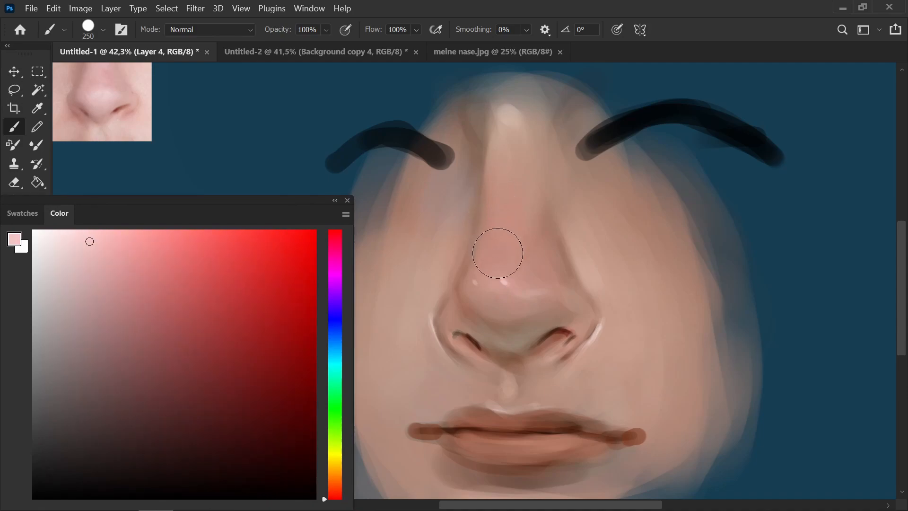
left_click(127, 232)
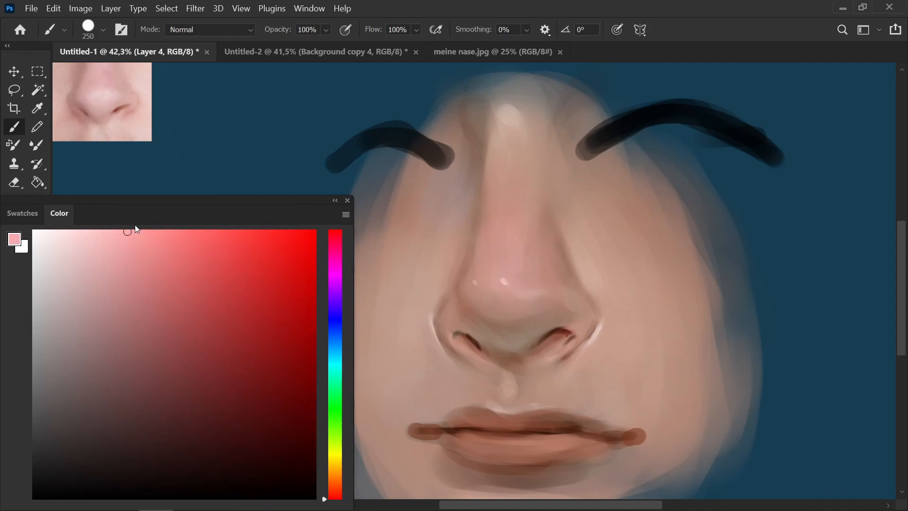
Step: Strengthen the two highlights on the nose tip with a near-white pink, reducing the brush to 50 px
key("bracketright")
left_click(55, 232)
left_click(52, 231)
key("bracketright")
key("bracketright")
key("bracketright")
key("bracketright")
key("bracketright")
key("bracketright")
key("bracketright")
key("bracketright")
key("bracketright")
key("bracketright")
key("bracketright")
key("bracketright")
key("bracketright")
key("bracketright")
key("bracketright")
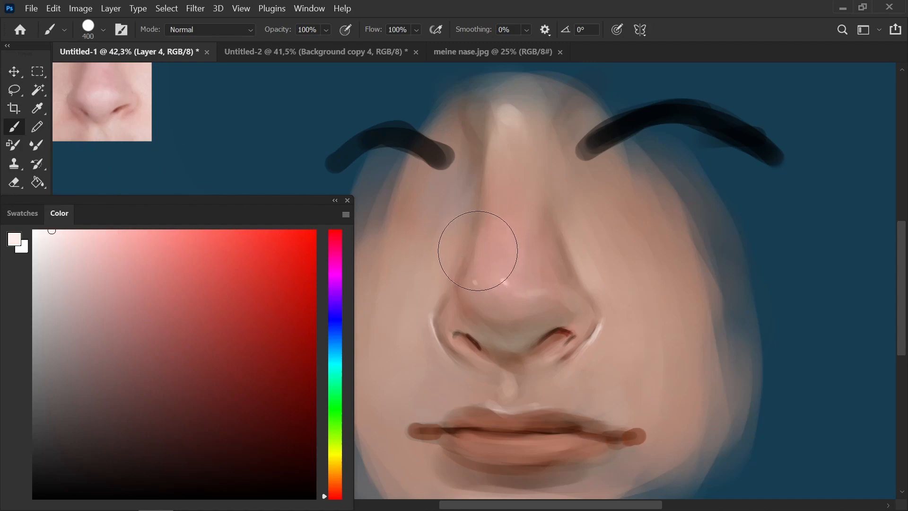
key("bracketleft")
key("bracketleft")
key("bracketleft")
key("bracketleft")
key("bracketleft")
key("bracketleft")
key("bracketleft")
key("bracketleft")
key("bracketleft")
key("bracketleft")
key("bracketleft")
key("bracketleft")
key("bracketleft")
key("bracketleft")
key("bracketleft")
key("bracketleft")
key("bracketleft")
key("bracketleft")
key("bracketleft")
key("bracketleft")
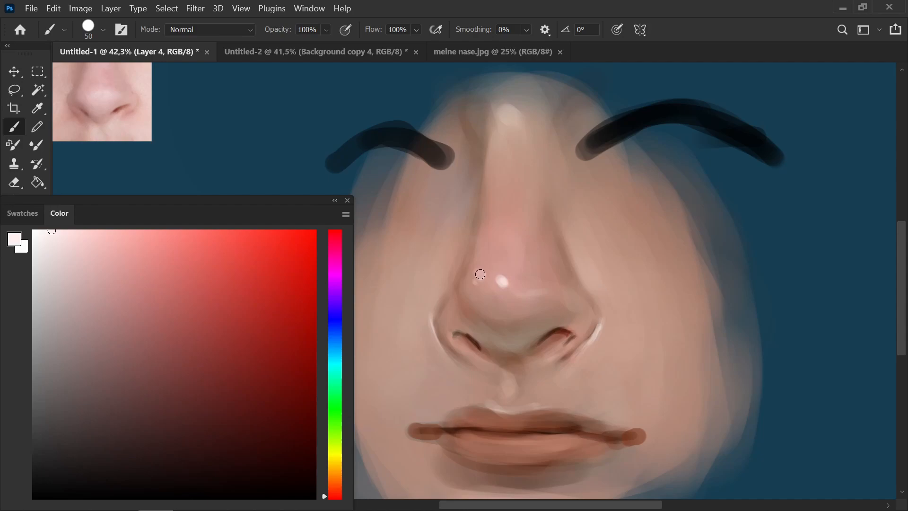
key("bracketright")
key("bracketright")
Step: Refine the upper crease of the right nose wing with sampled tones and a light pink at 70 px
left_click(555, 257, "alt")
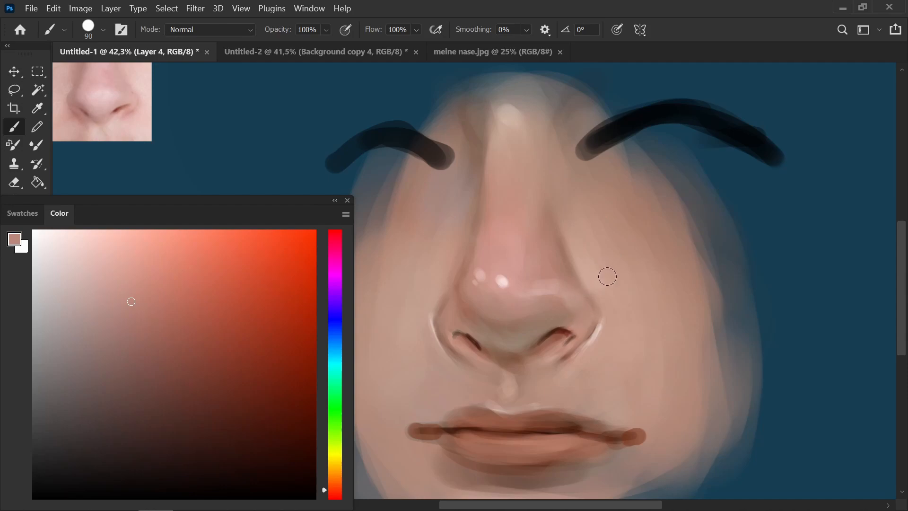
left_click(565, 277, "alt")
left_click_drag(573, 288, 584, 307)
left_click(112, 253)
key("bracketright")
key("bracketleft")
key("bracketleft")
key("bracketleft")
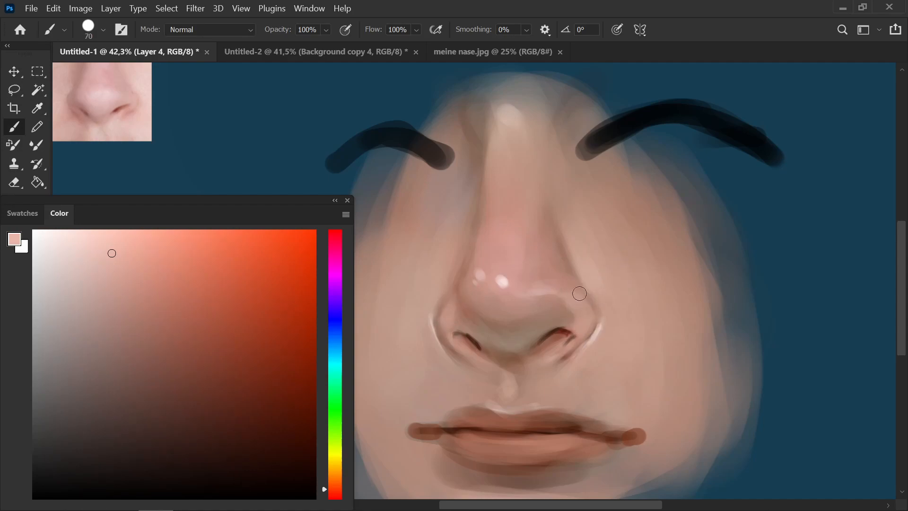
Step: Soften the outer rim highlights of both nose wings using sampled cheek and wing tones
left_click(578, 275, "alt")
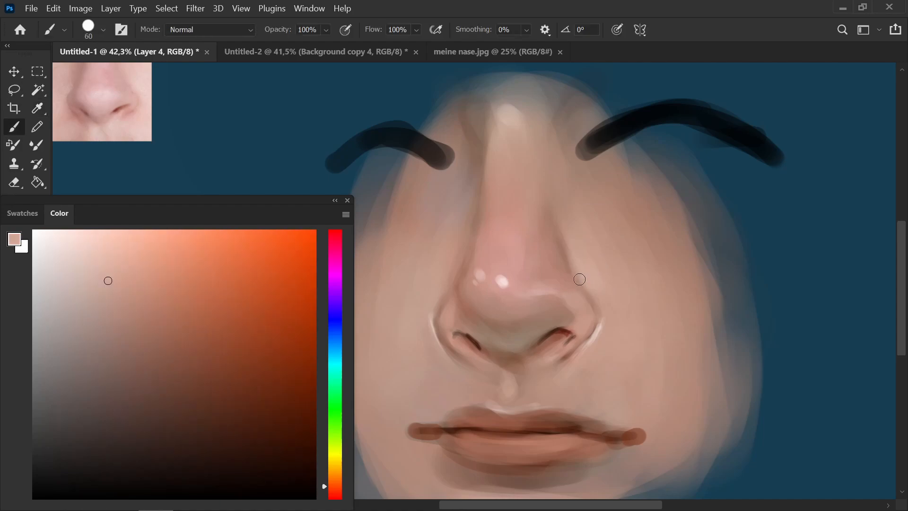
left_click(599, 294, "alt")
key("bracketleft")
left_click(412, 283, "alt")
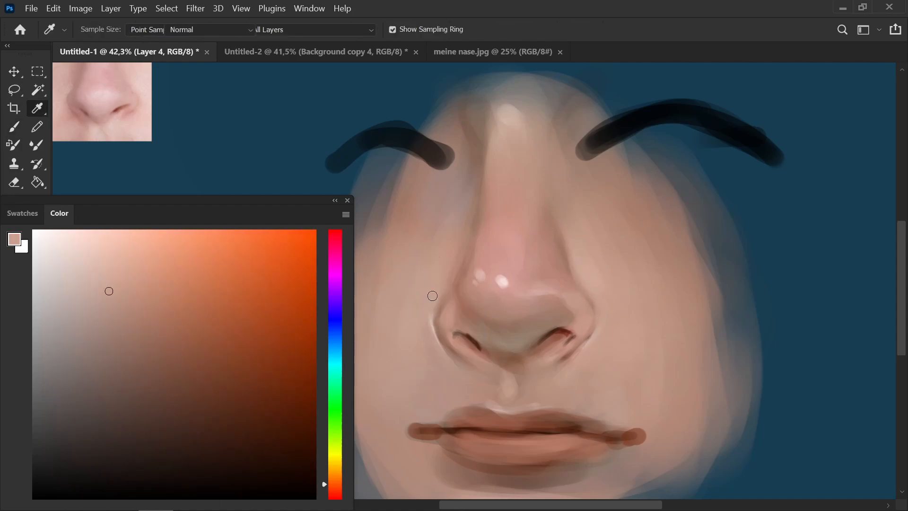
key("bracketright")
left_click(448, 305, "alt")
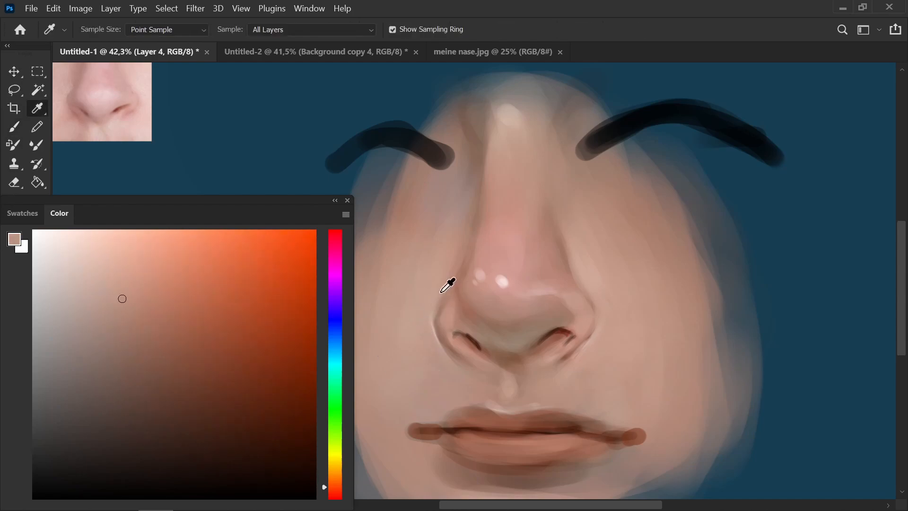
Step: Darken both nostrils with a deep red-brown at 60 px
left_click(315, 427)
key("bracketright")
left_click_drag(458, 336, 479, 350)
mouse_move(547, 345)
left_mouse_down()
mouse_move(578, 342)
mouse_move(567, 338)
mouse_move(537, 359)
left_mouse_up()
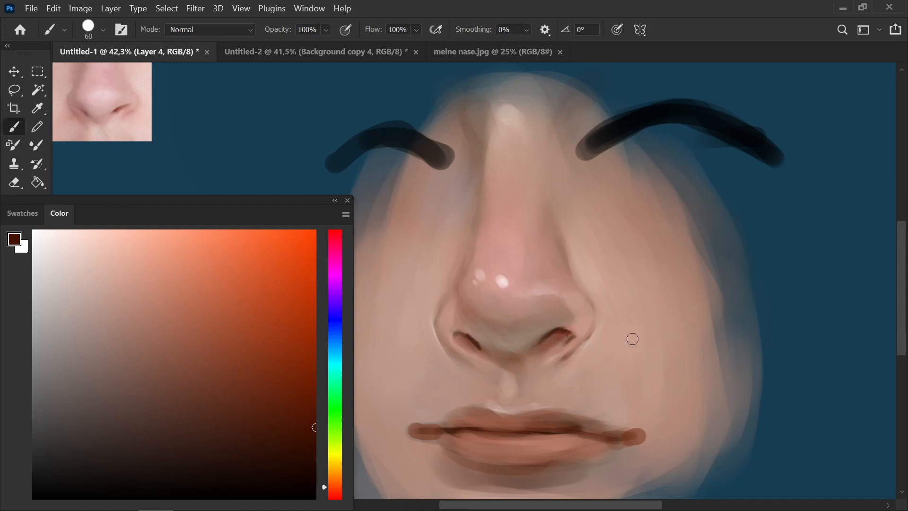
Step: Add a pale highlight along the right side of the nose and blend it with a sampled skin tone at 200 px
scroll(632, 338, "down", 3)
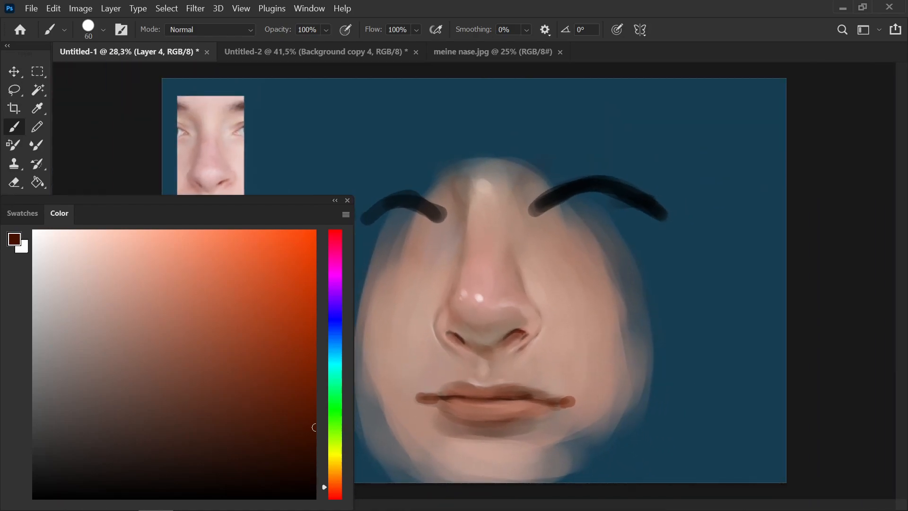
key("i")
left_click(111, 285)
left_click(65, 231)
key("b")
key("]")
key("]")
key("]")
left_click_drag(518, 260, 528, 289)
key("]")
left_click(509, 262, "alt")
key("]")
key("]")
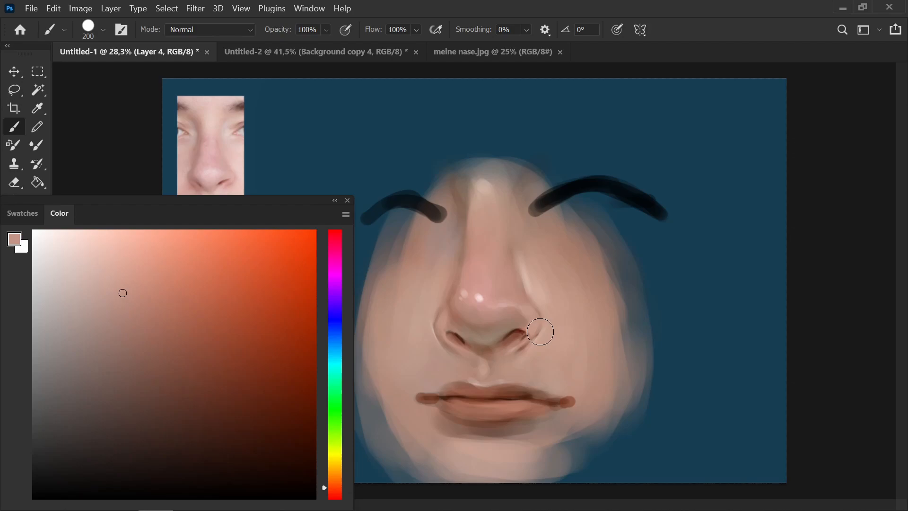
Step: Blush the right cheek with a soft coral red glaze at 500 px
key("i")
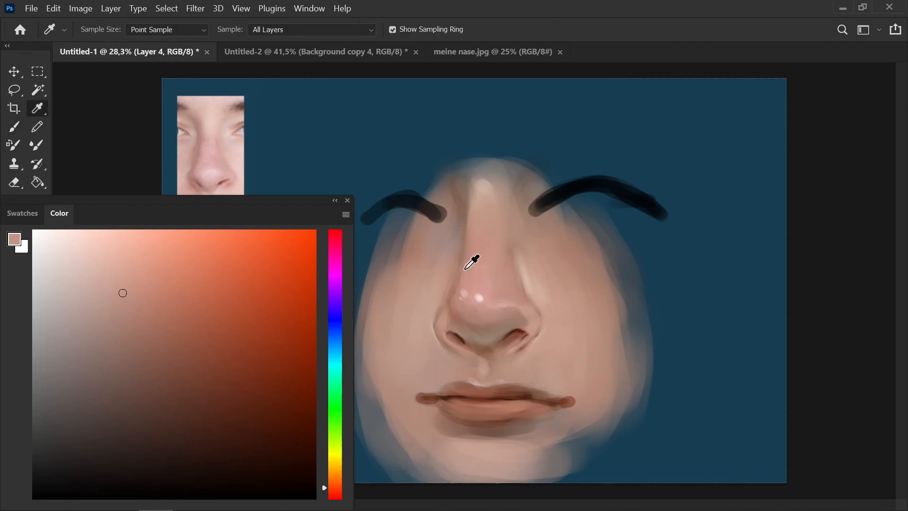
left_click(335, 496)
left_click(185, 244)
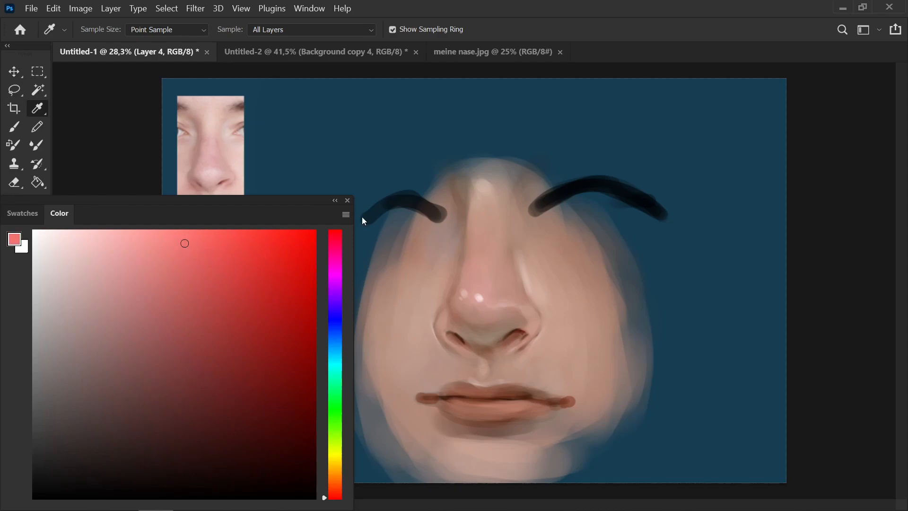
key("b")
key("bracketright")
key("bracketright")
key("bracketright")
key("bracketright")
key("bracketright")
key("bracketright")
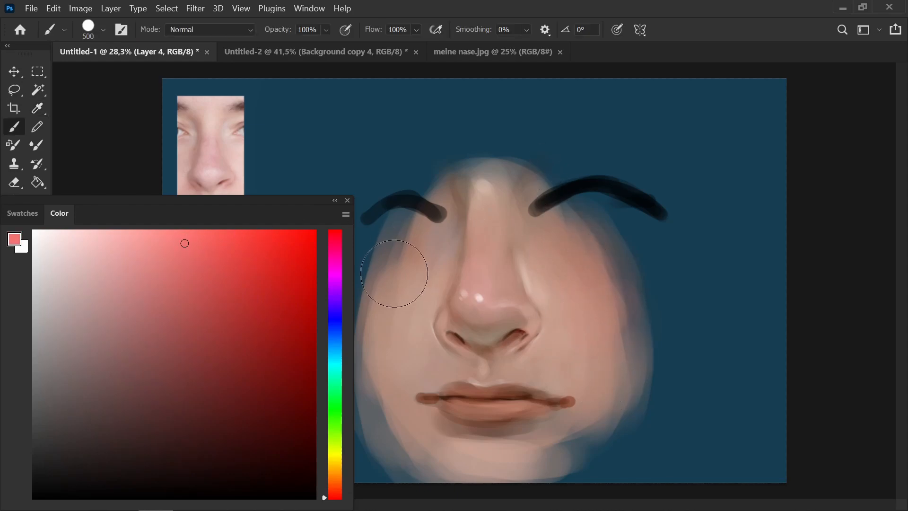
Step: Blend the reddened cheeks with sampled skin tones at 300 px
left_click(409, 324, "alt")
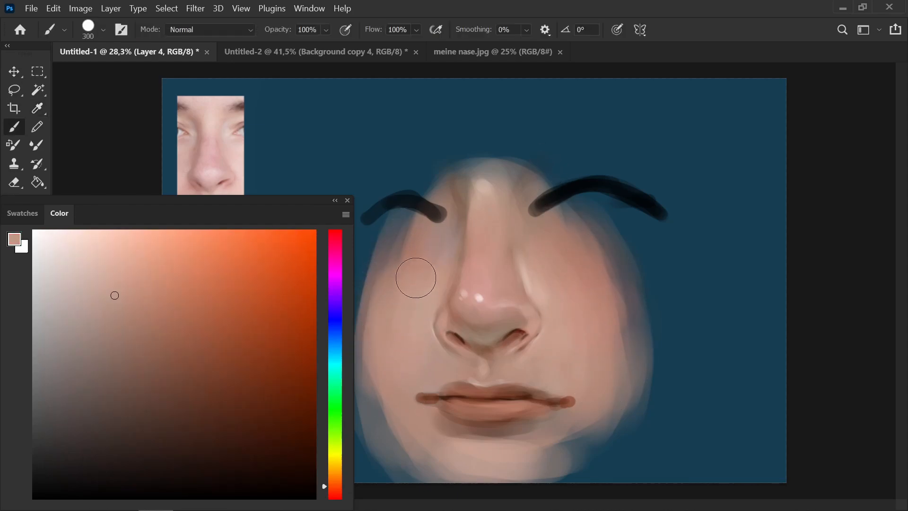
left_click(578, 288, "alt")
left_click(420, 319, "alt")
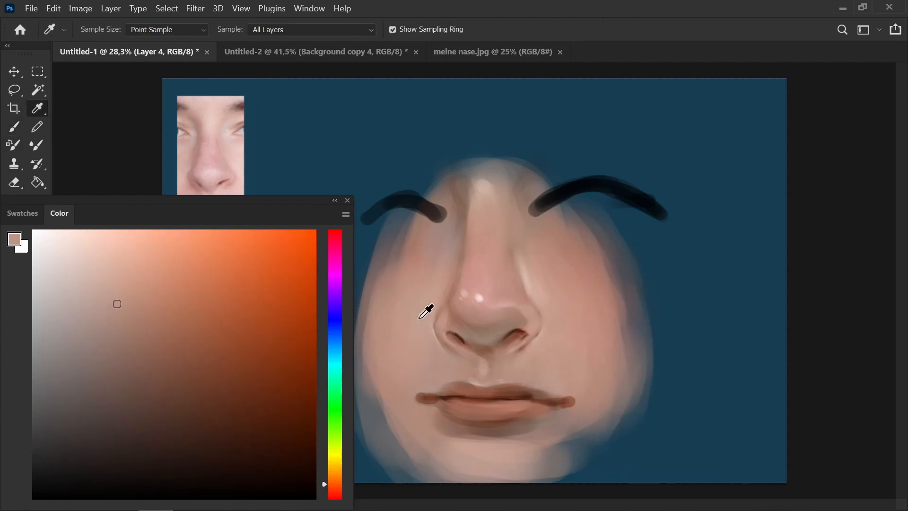
Step: Cool the skin around the mouth and lower cheeks with a pale cyan glaze at 400 px
left_click(335, 366)
left_click(81, 259)
key("[")
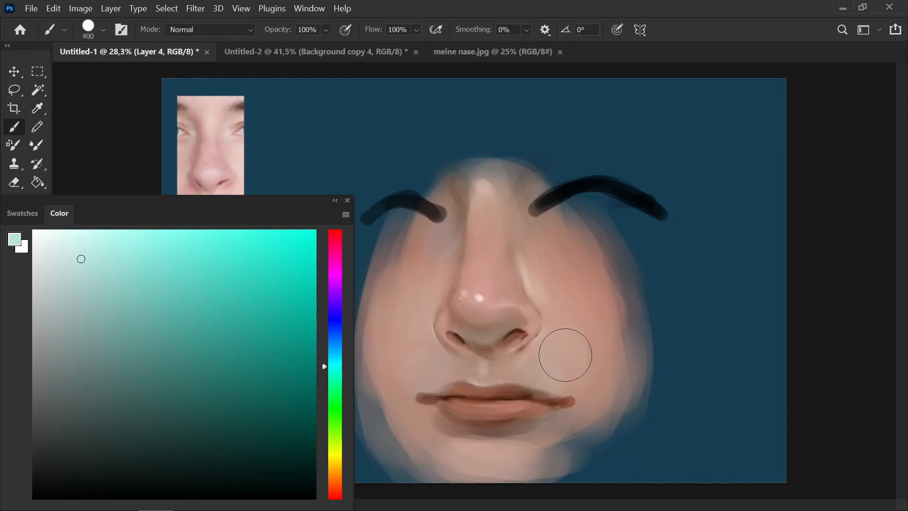
Step: Smooth the colour transitions on both cheeks with sampled skin tones at about 300 px
left_click(553, 374, "alt")
key("[")
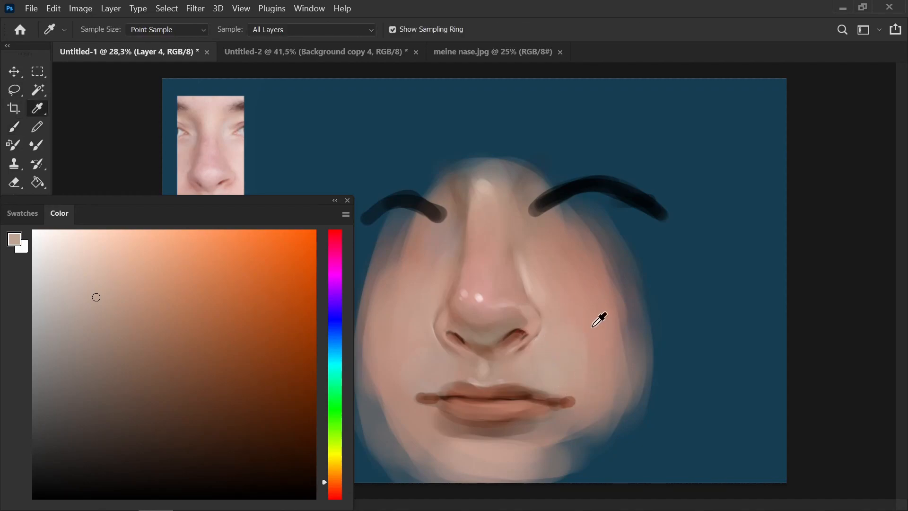
left_click(598, 318, "alt")
key("]")
left_click(416, 364, "alt")
key("[")
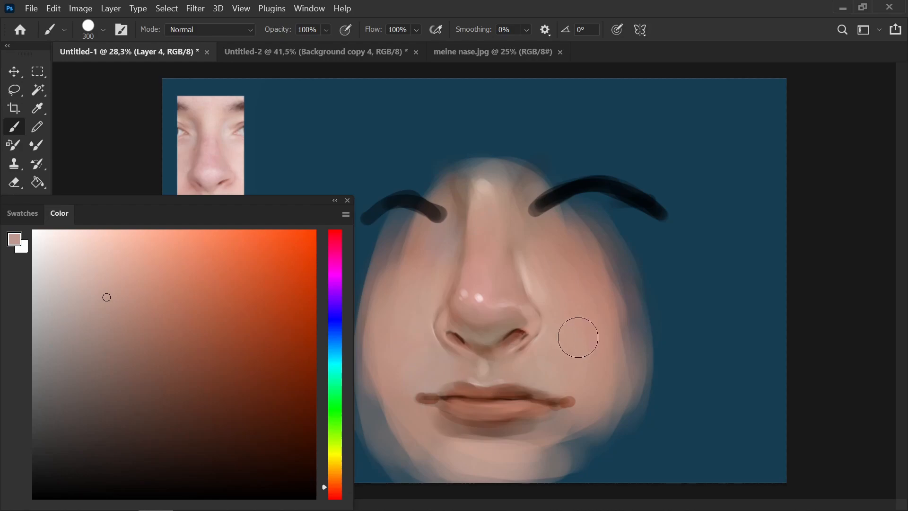
left_click(572, 301, "alt")
left_click(603, 390, "alt")
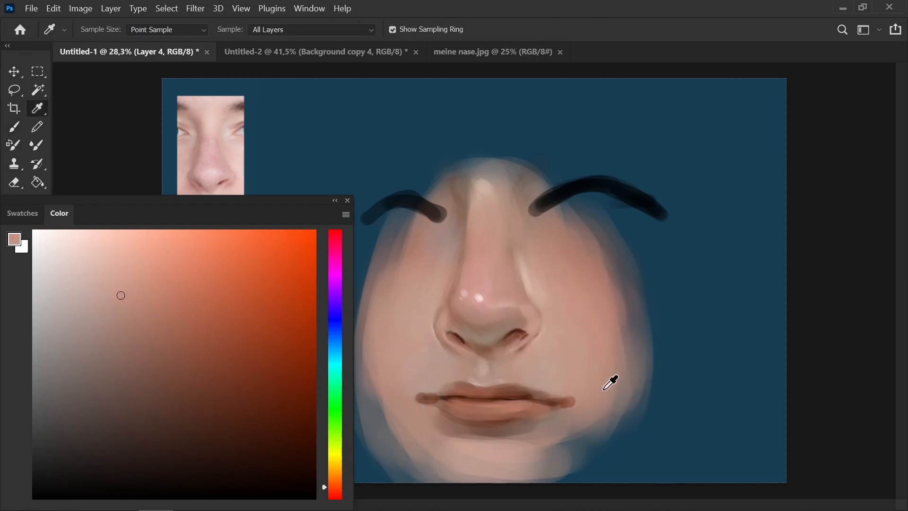
left_click(603, 390, "alt")
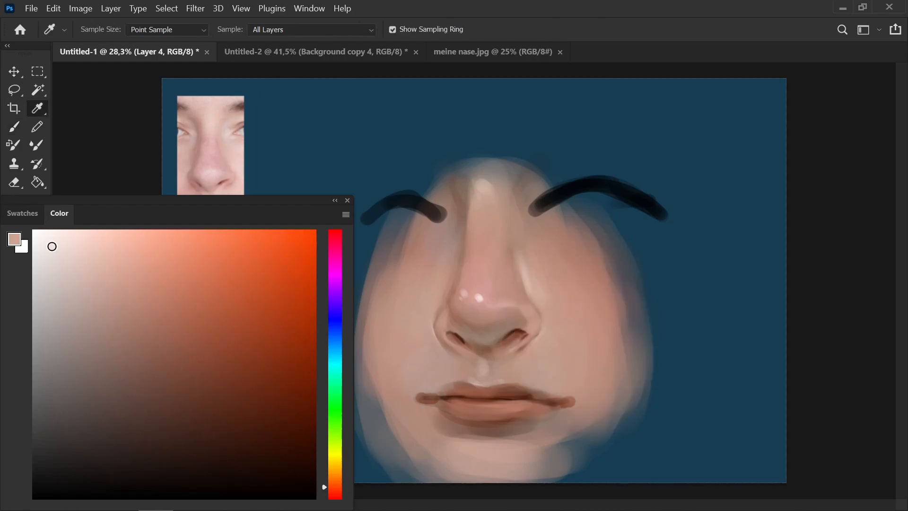